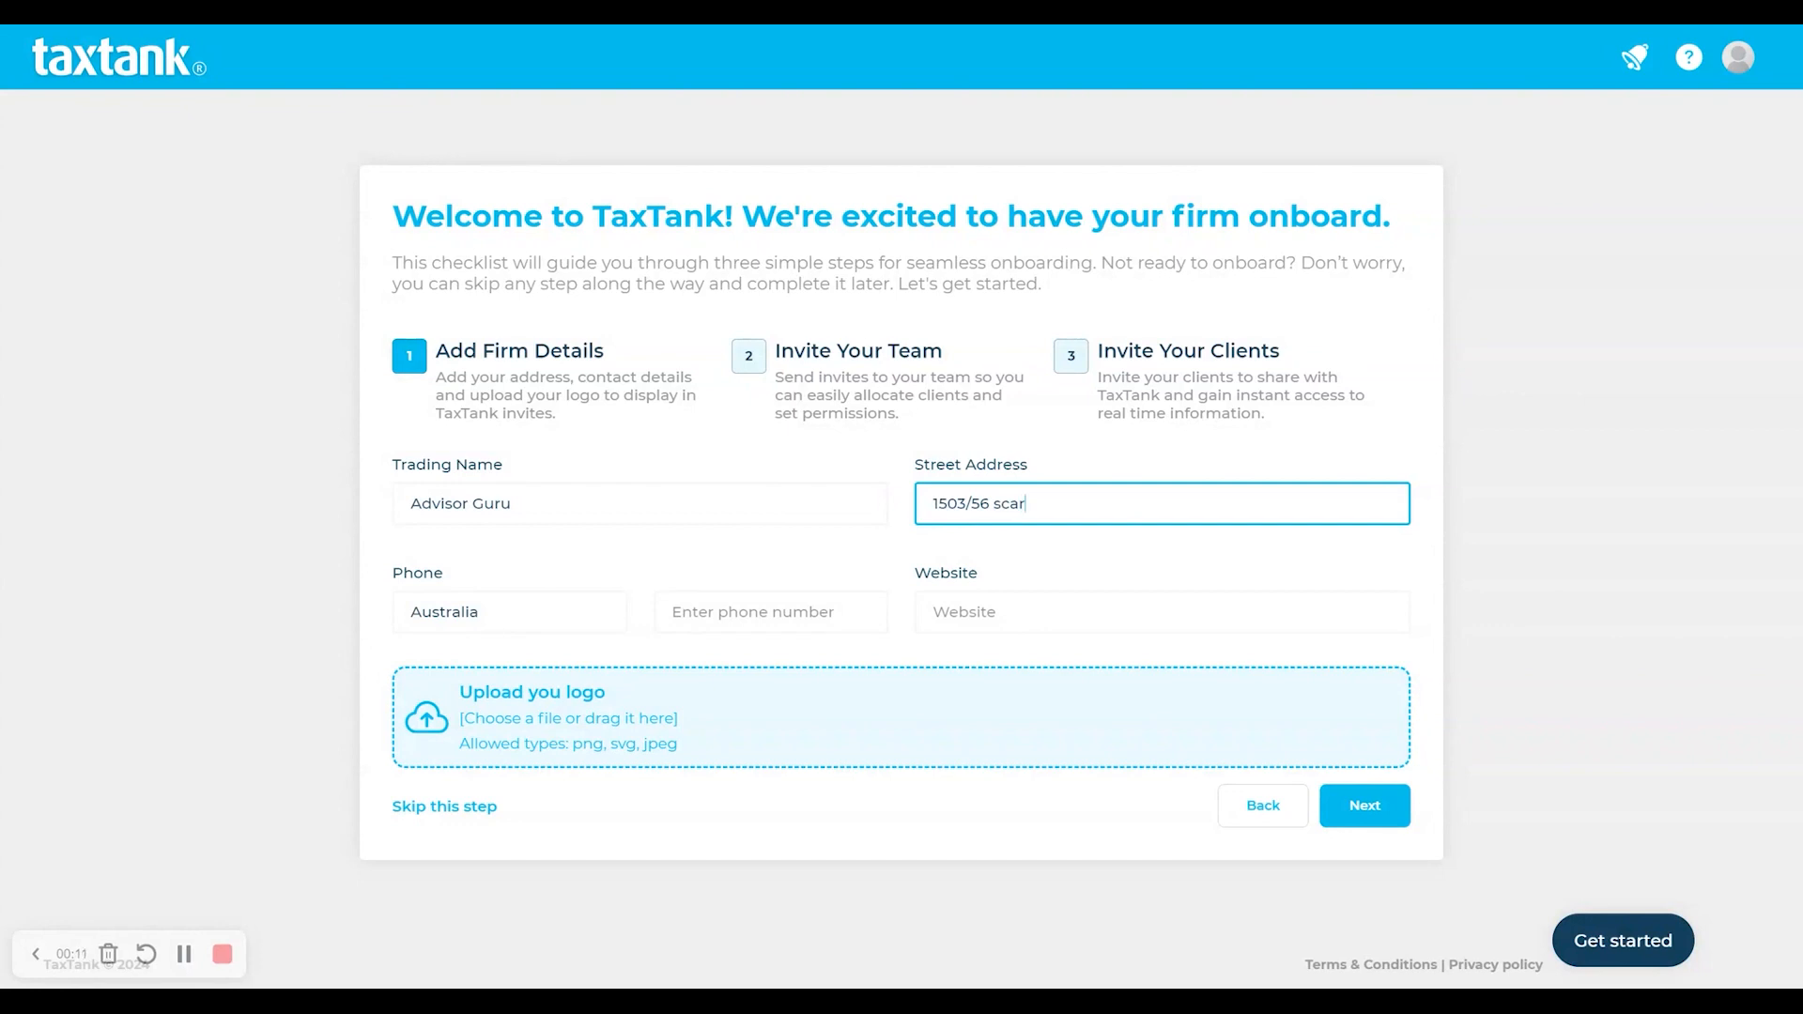
- Choose the firm's street address from the address suggestions
key(Down)
key(Down)
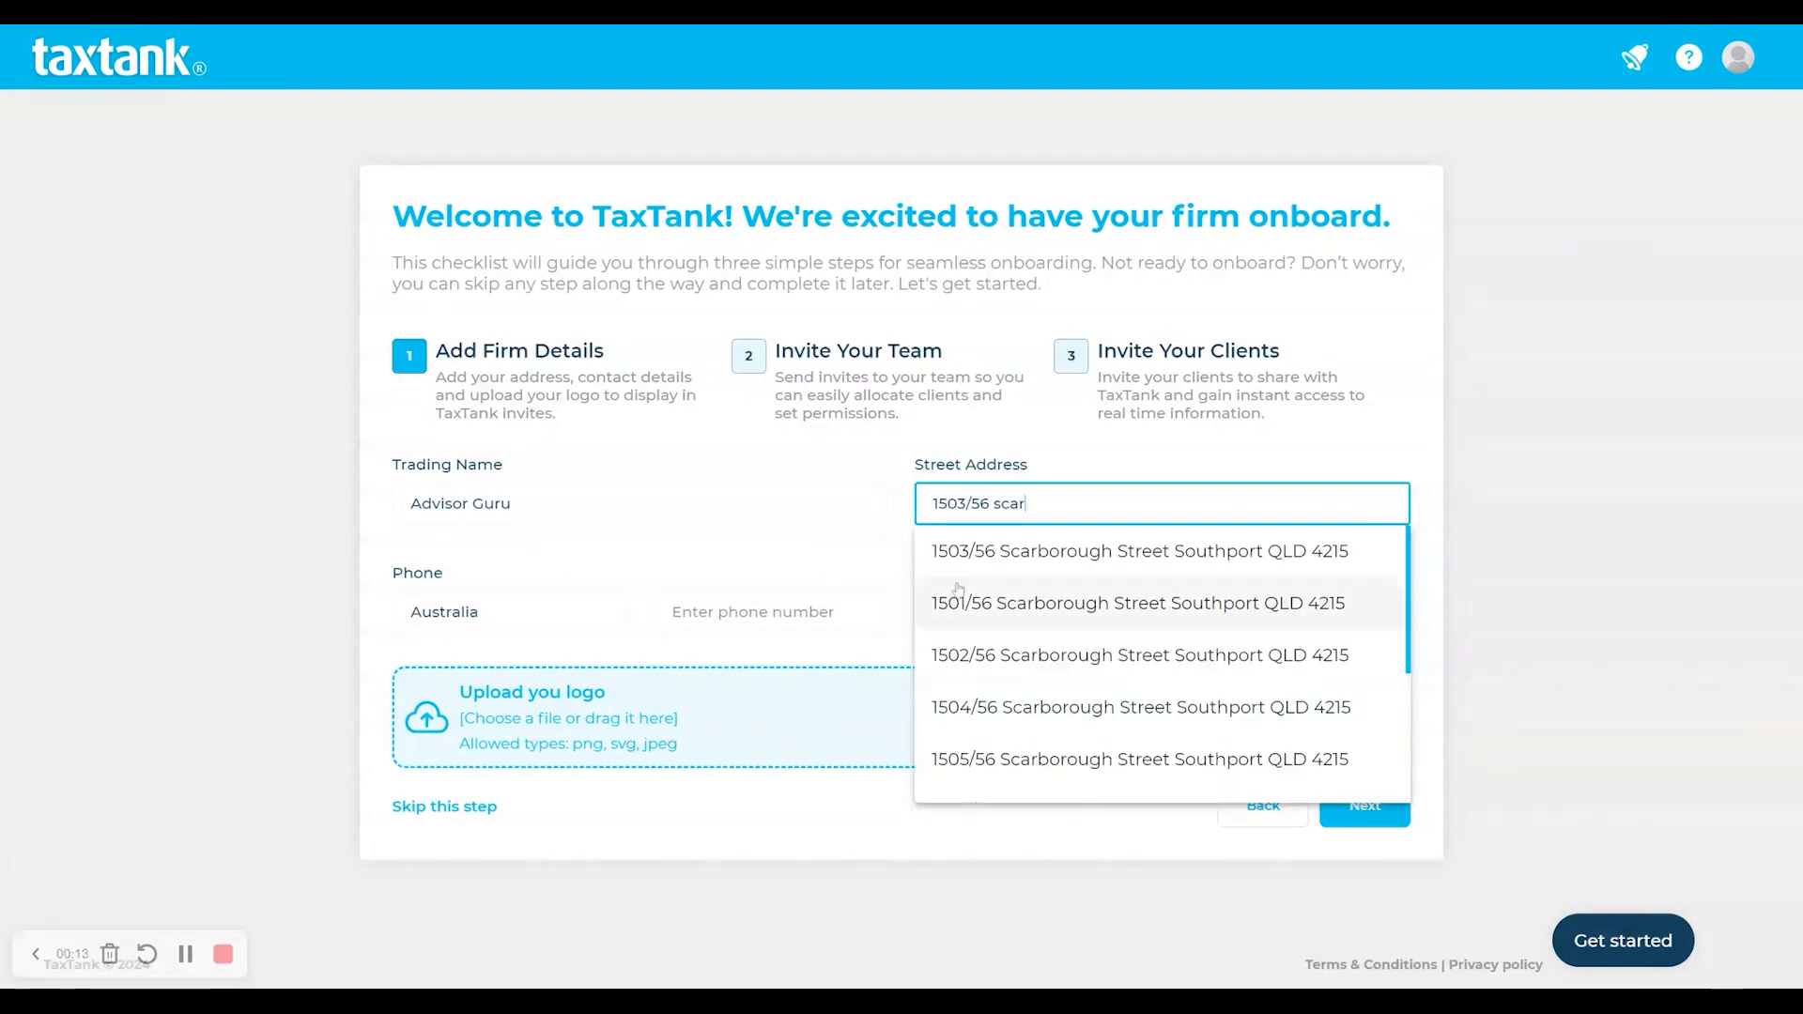
key(Up)
key(Return)
click(751, 612)
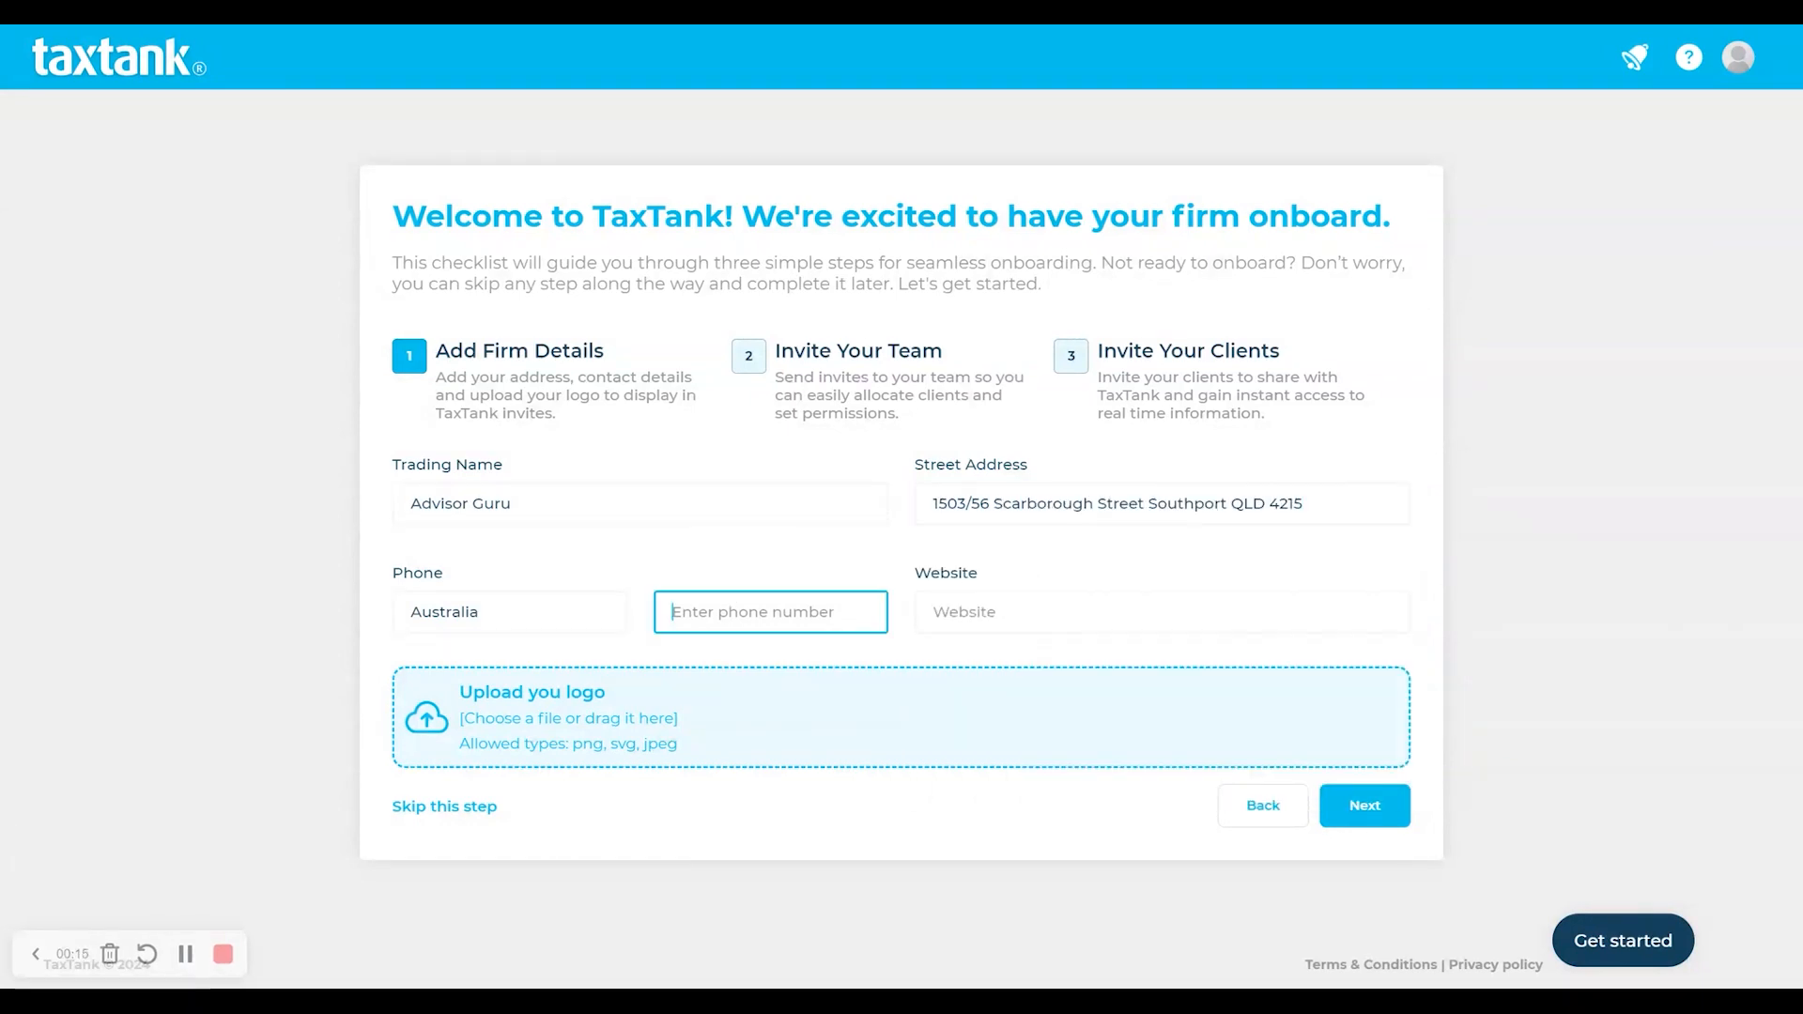
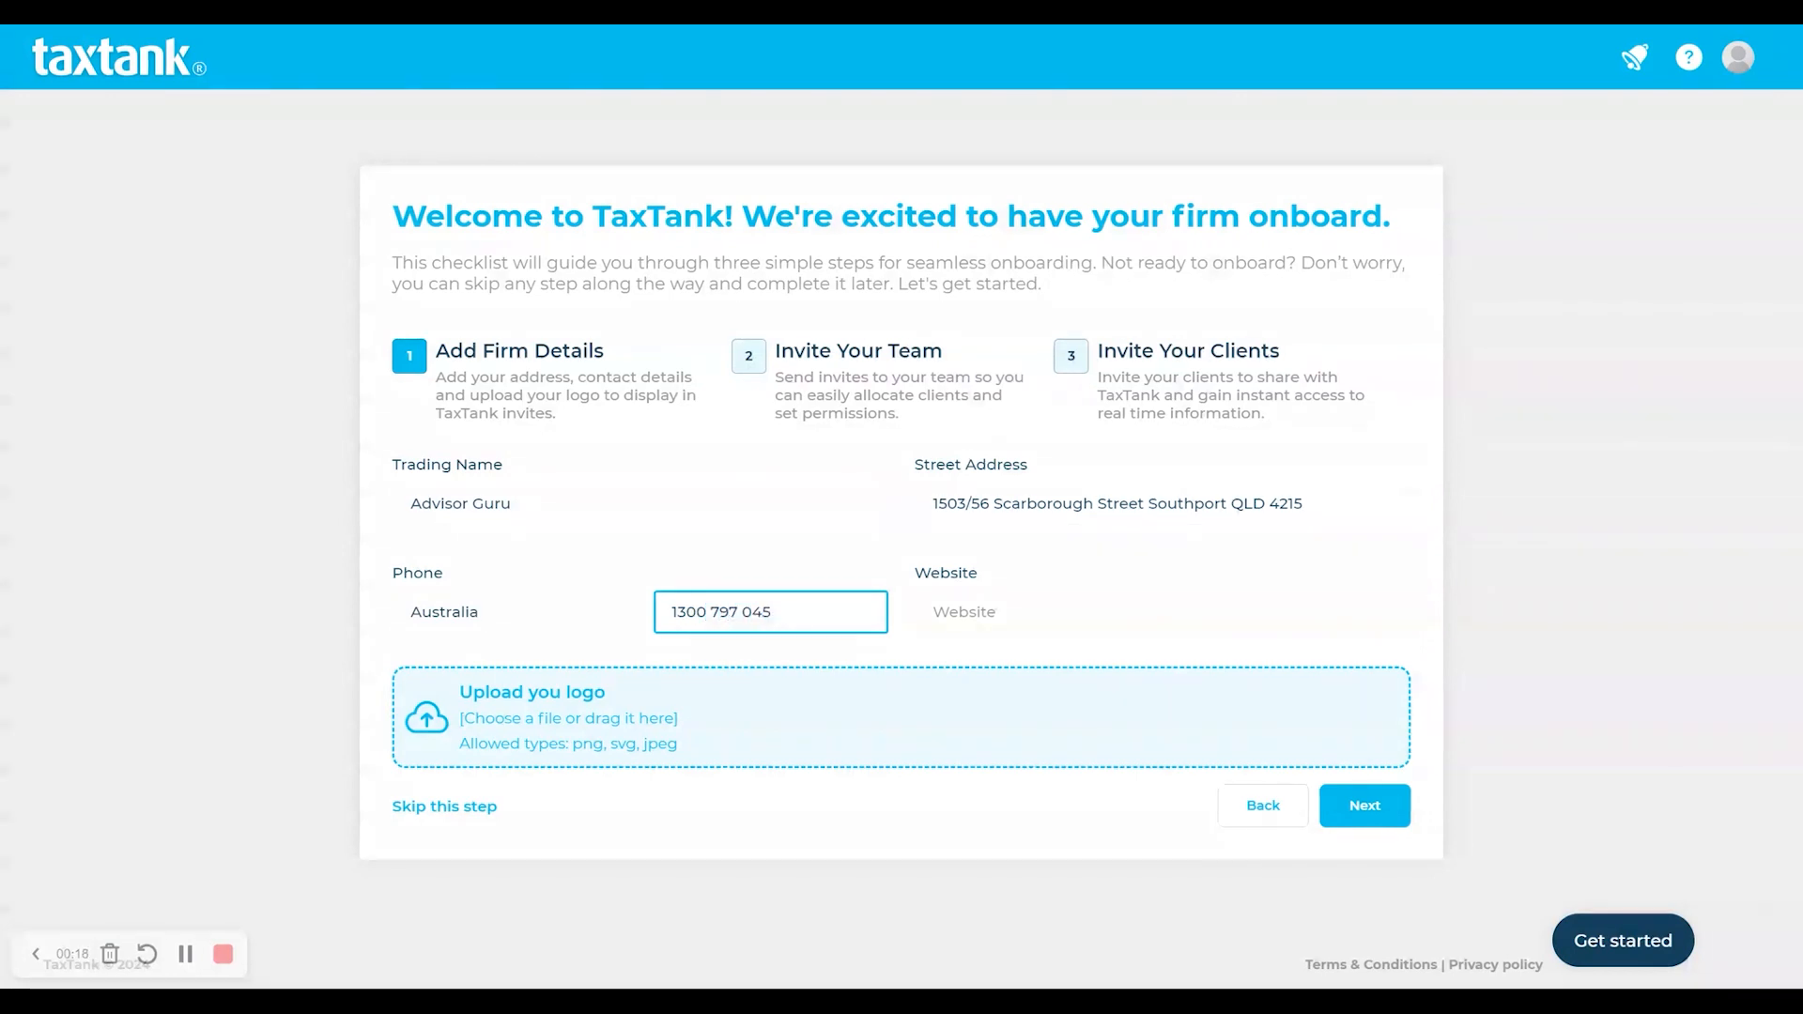
key(Tab)
text(www.)
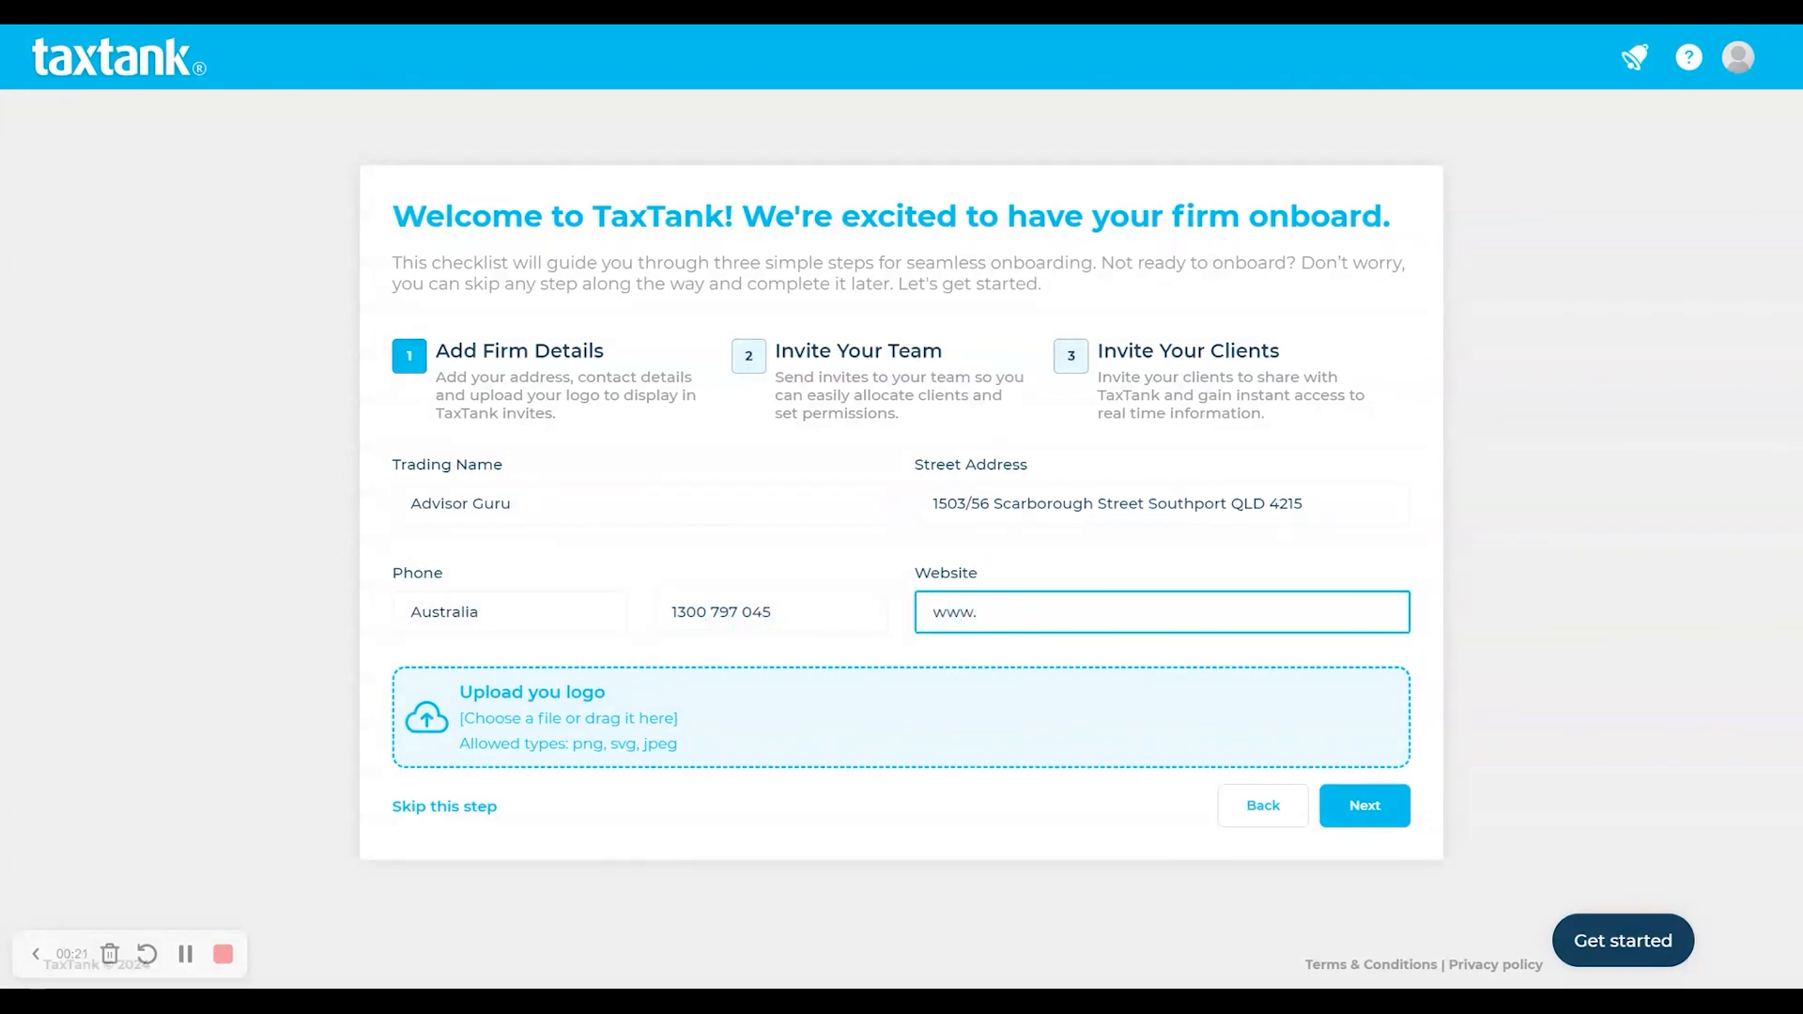
text(AdvisorGuru)
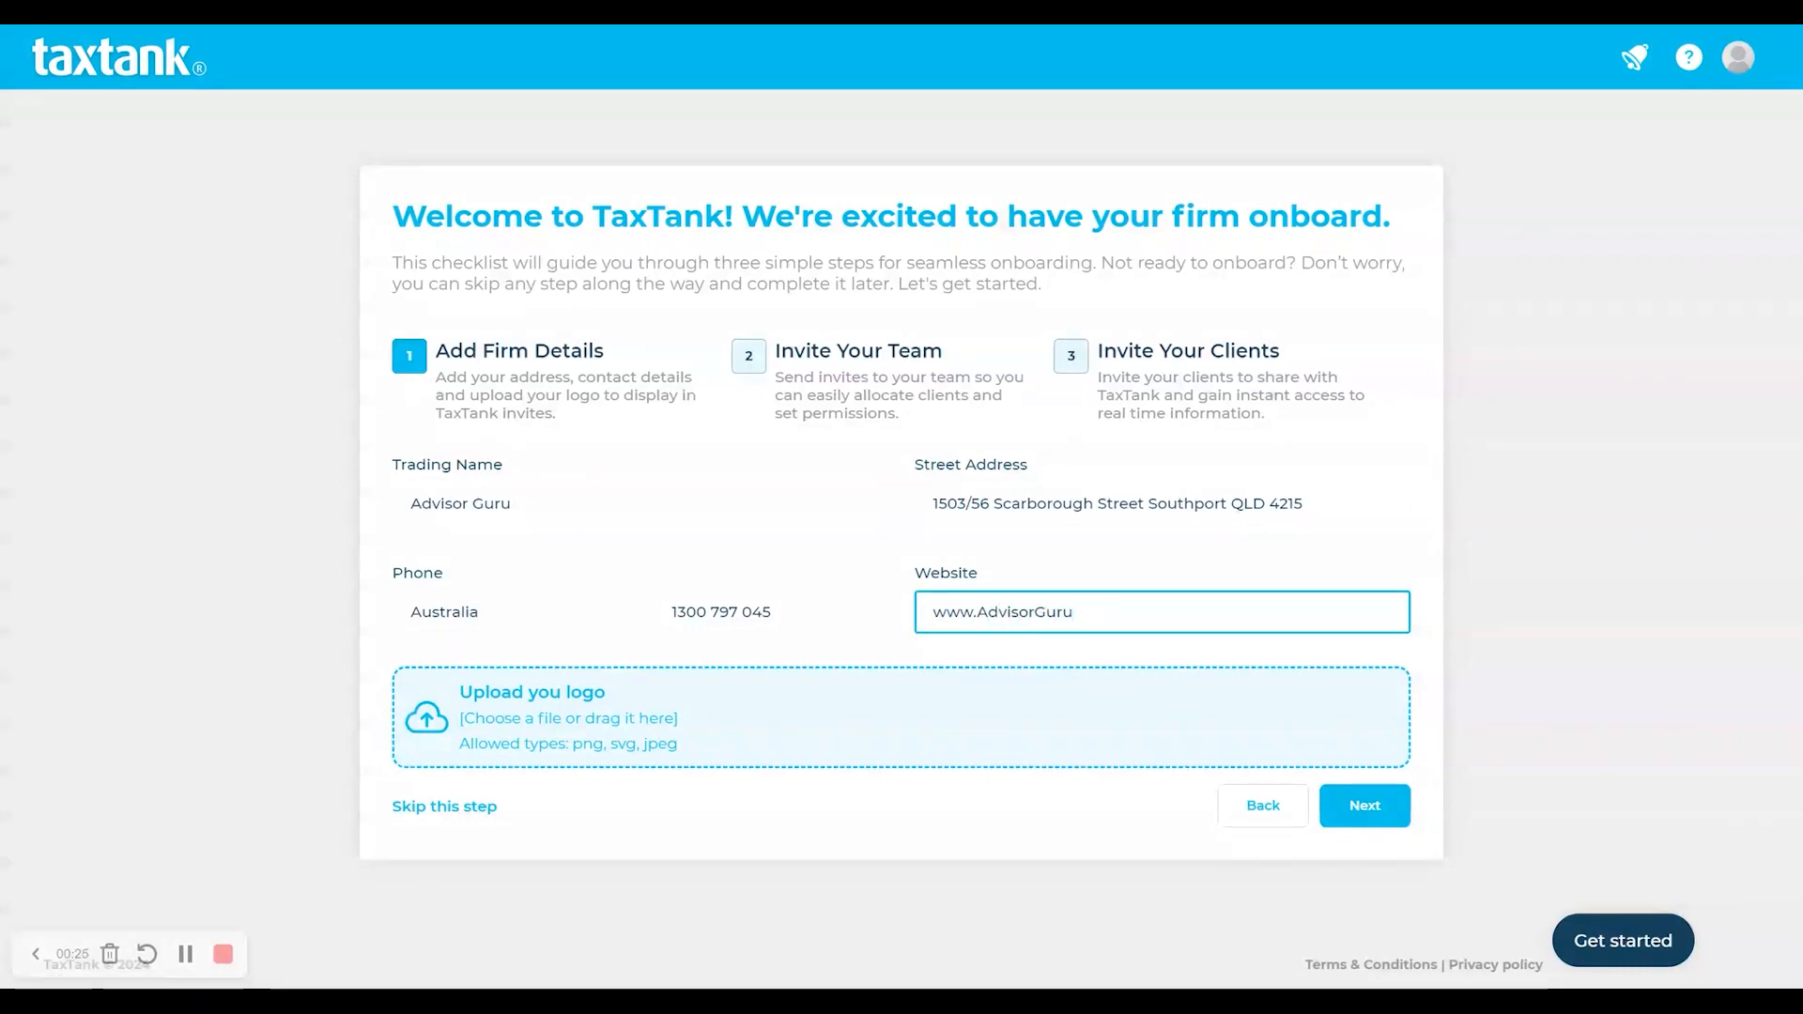
text(.com.au)
click(677, 718)
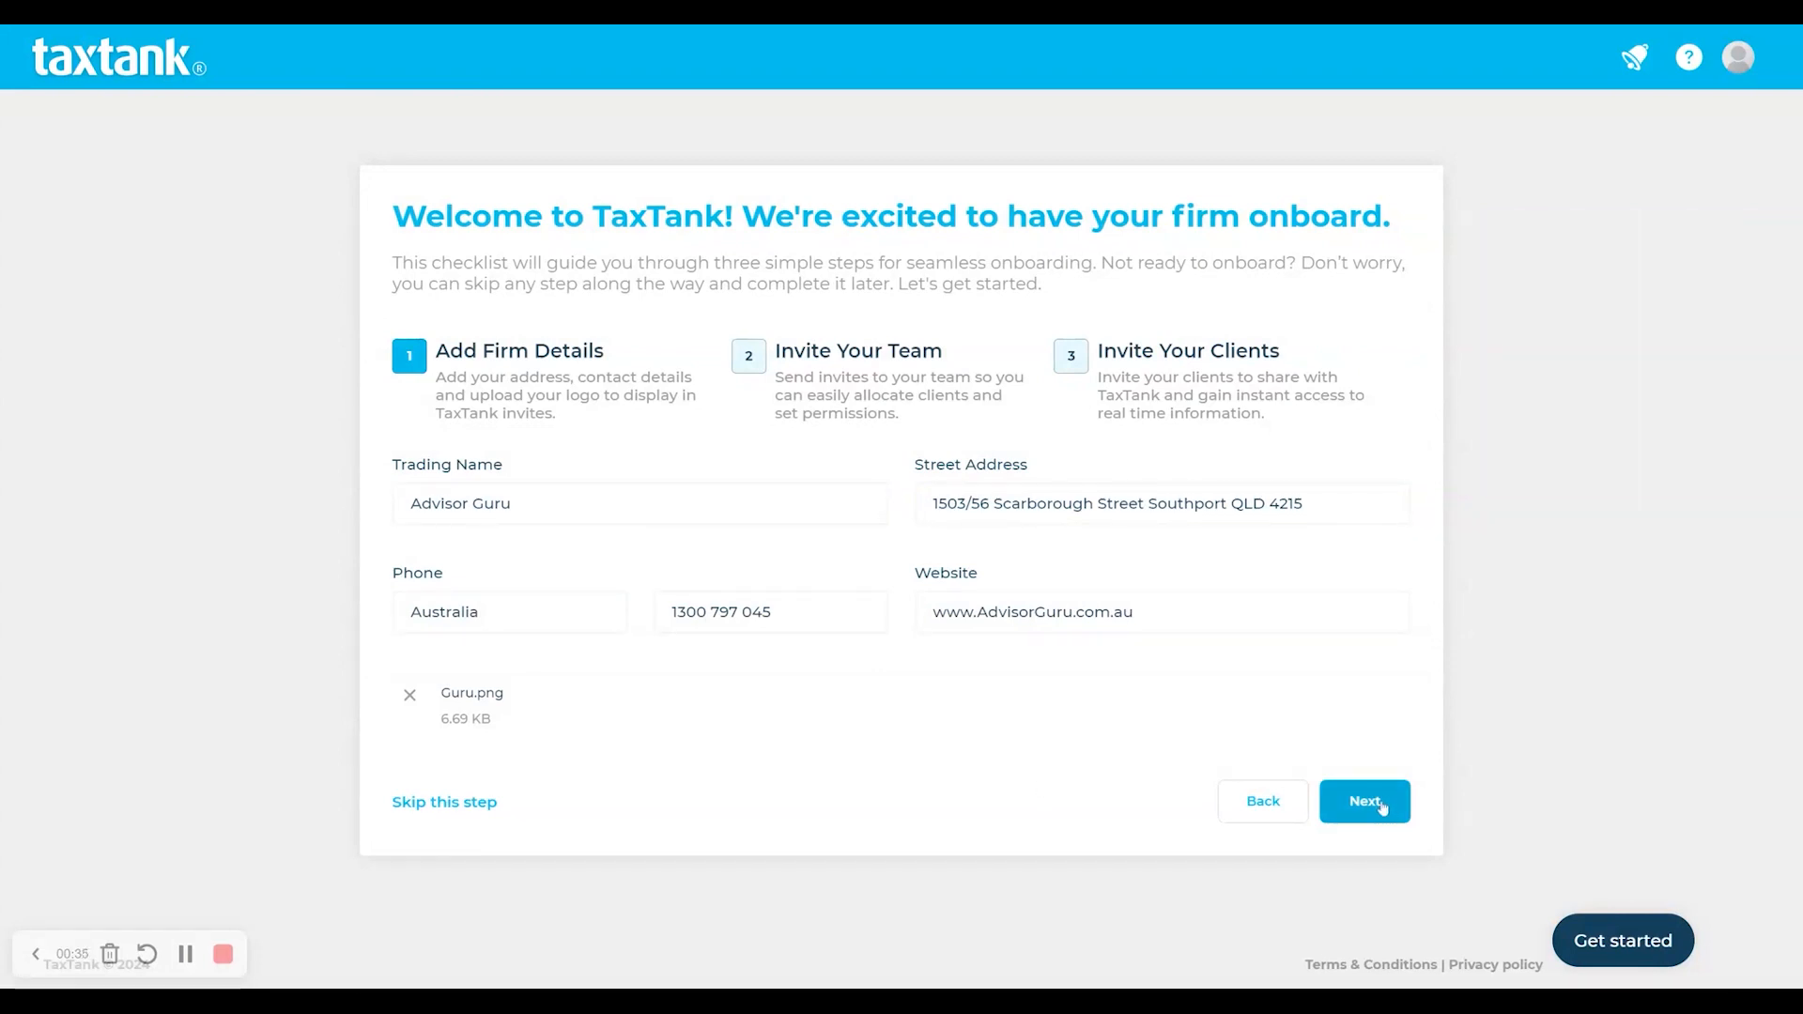
- Save the firm details and skip the team and client invitation steps to reach the Dashboard
click(1382, 808)
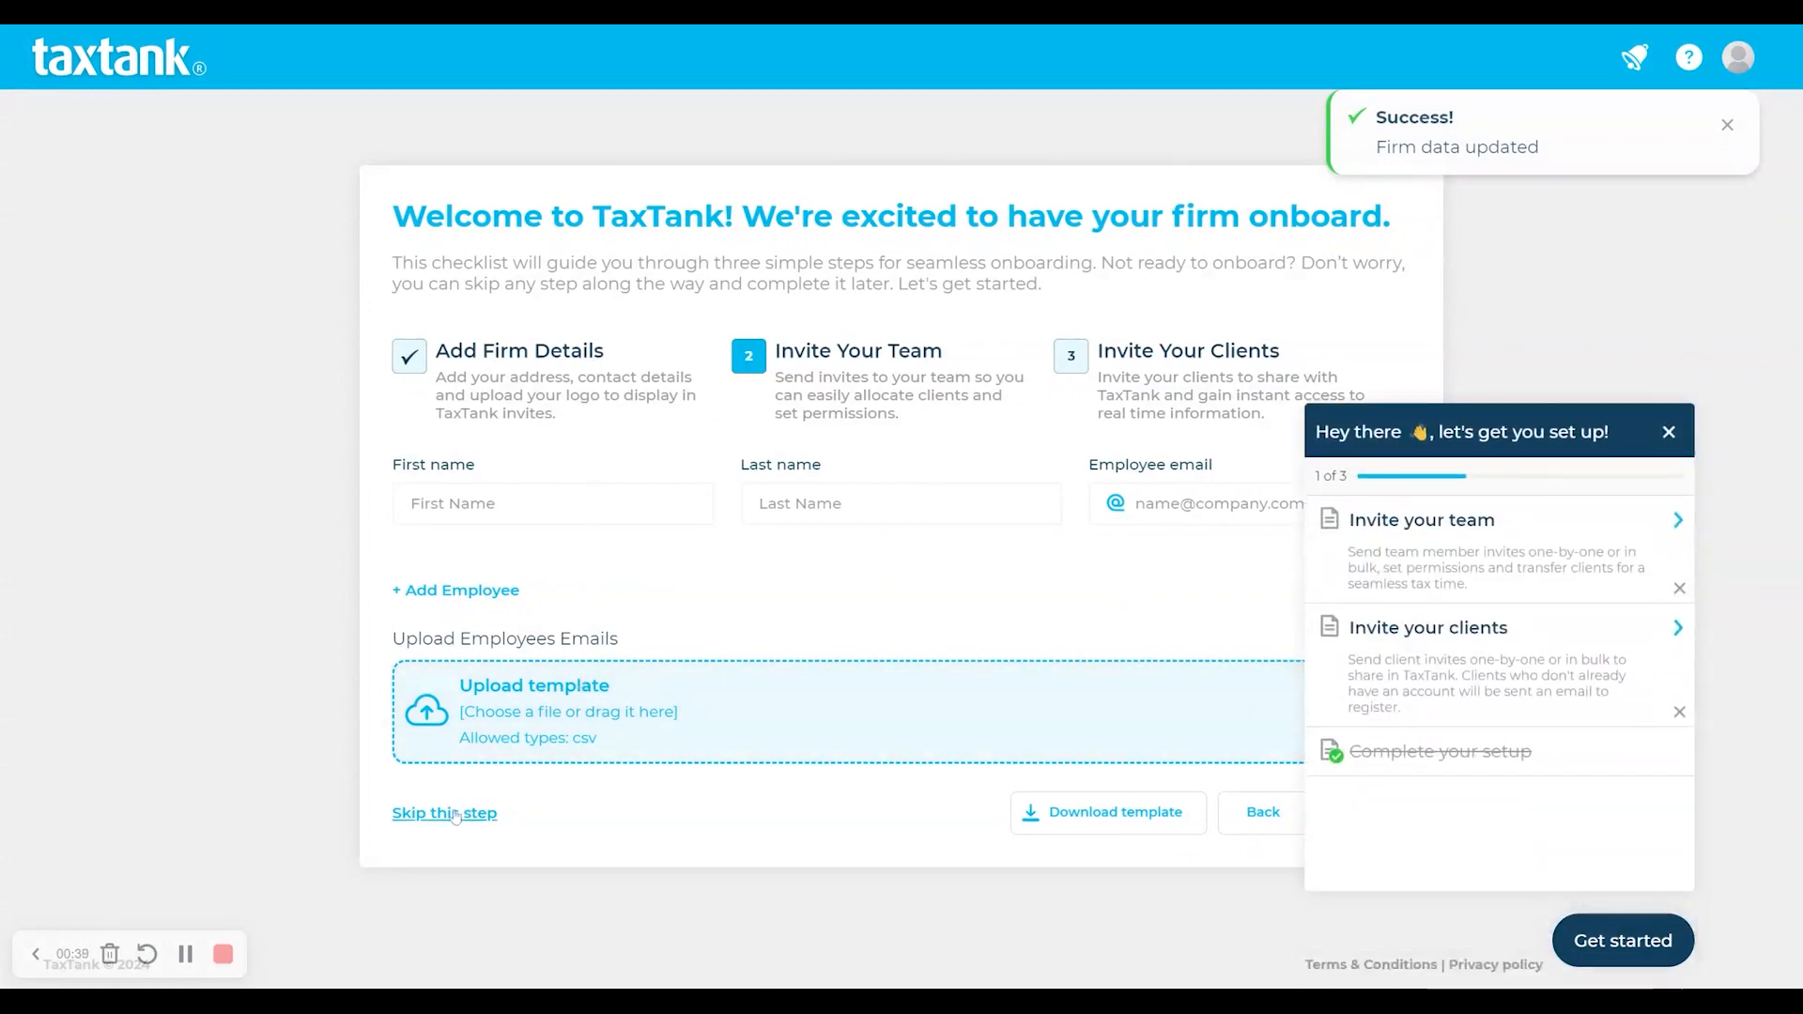
click(1669, 432)
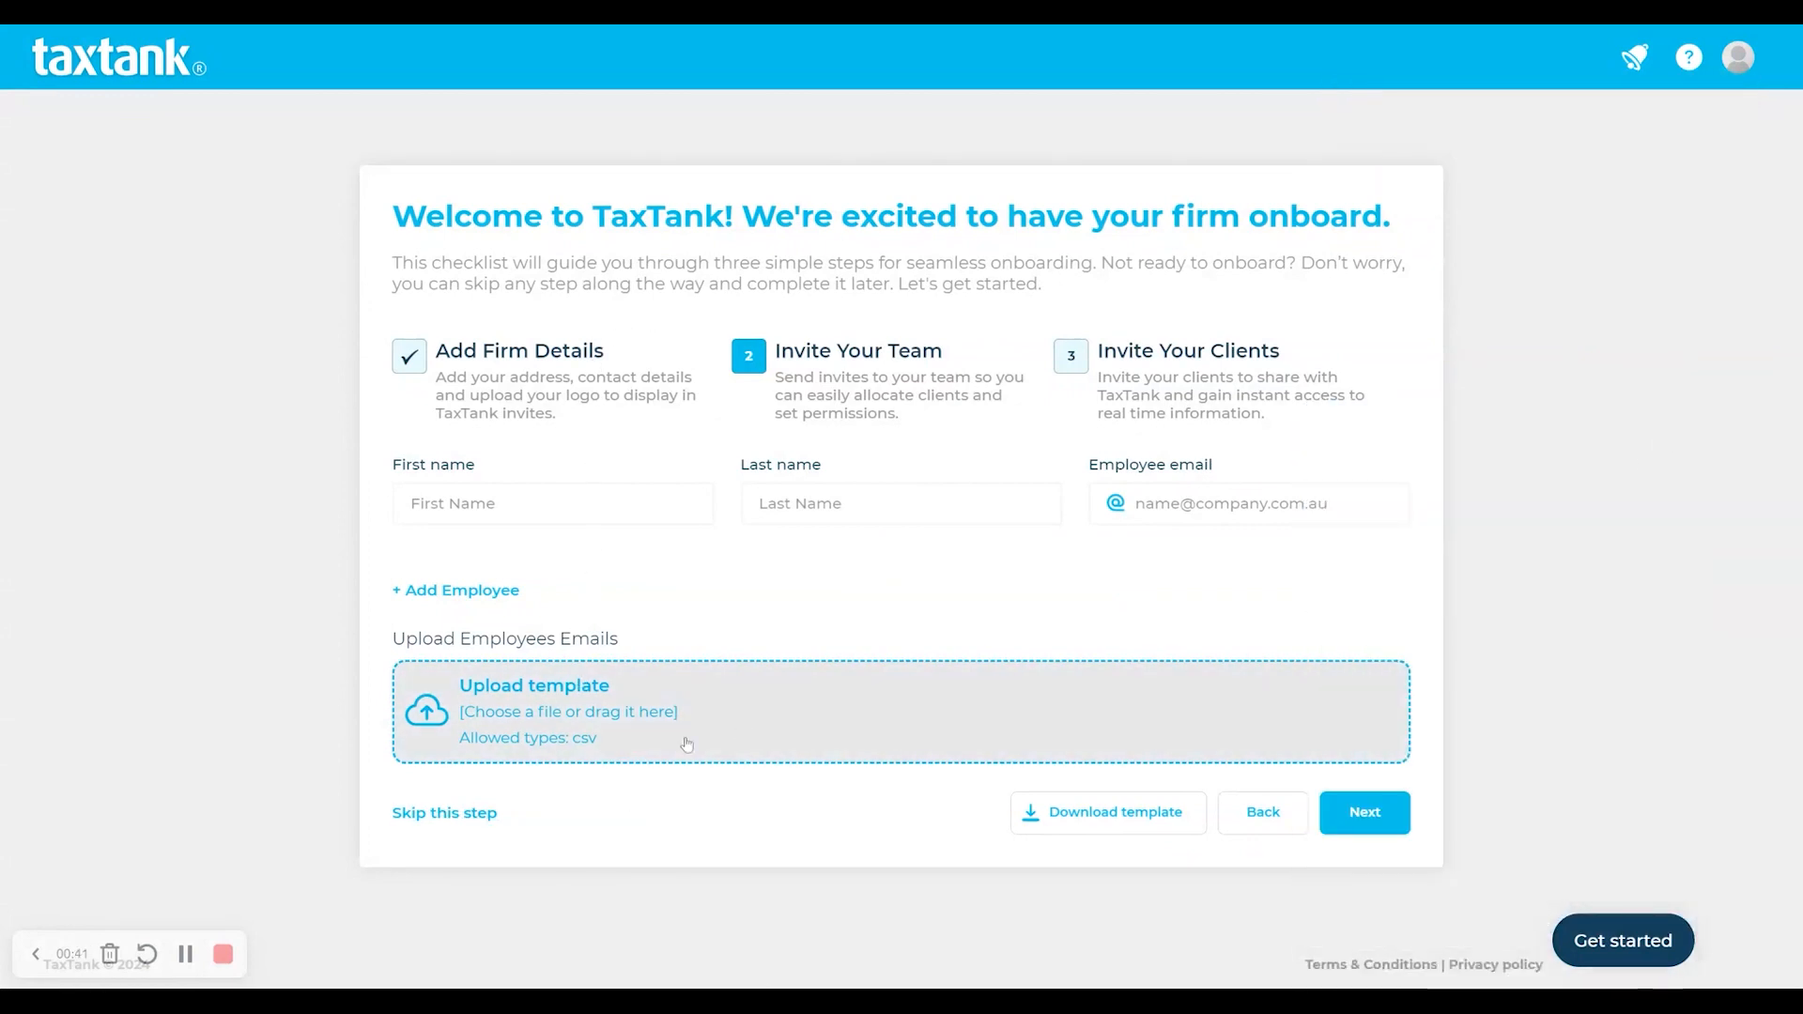
click(474, 825)
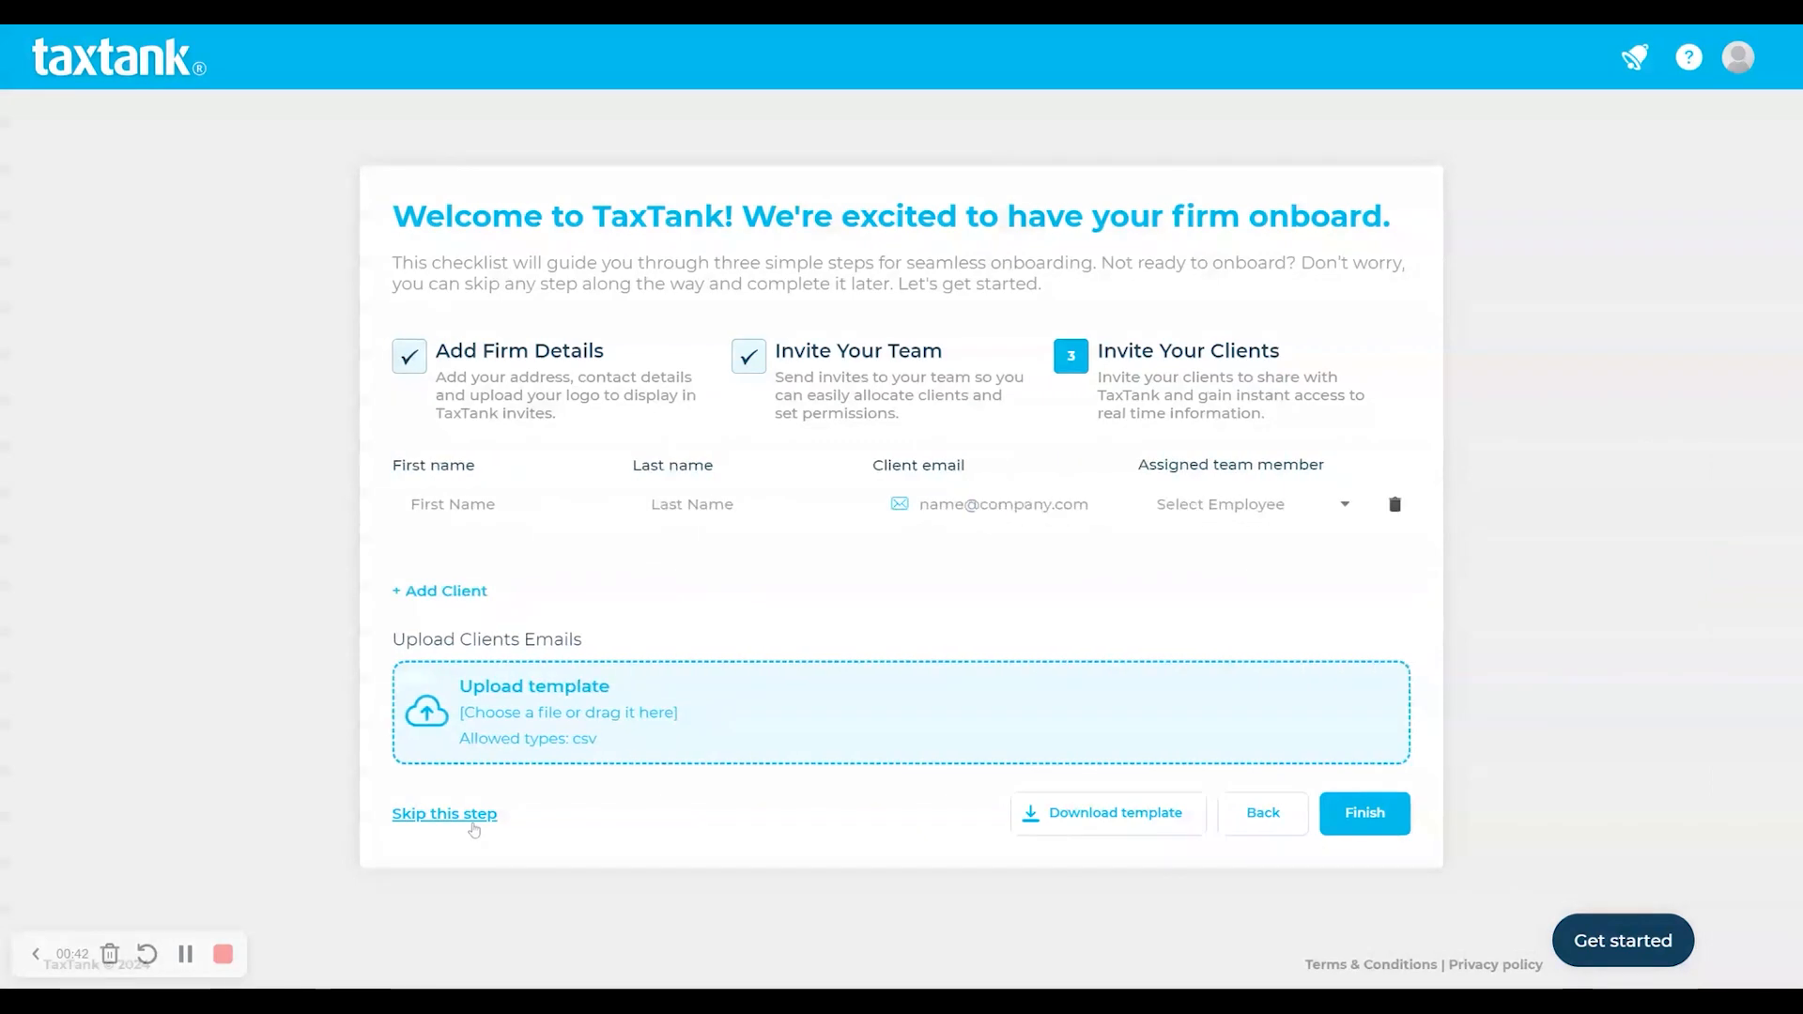
click(473, 825)
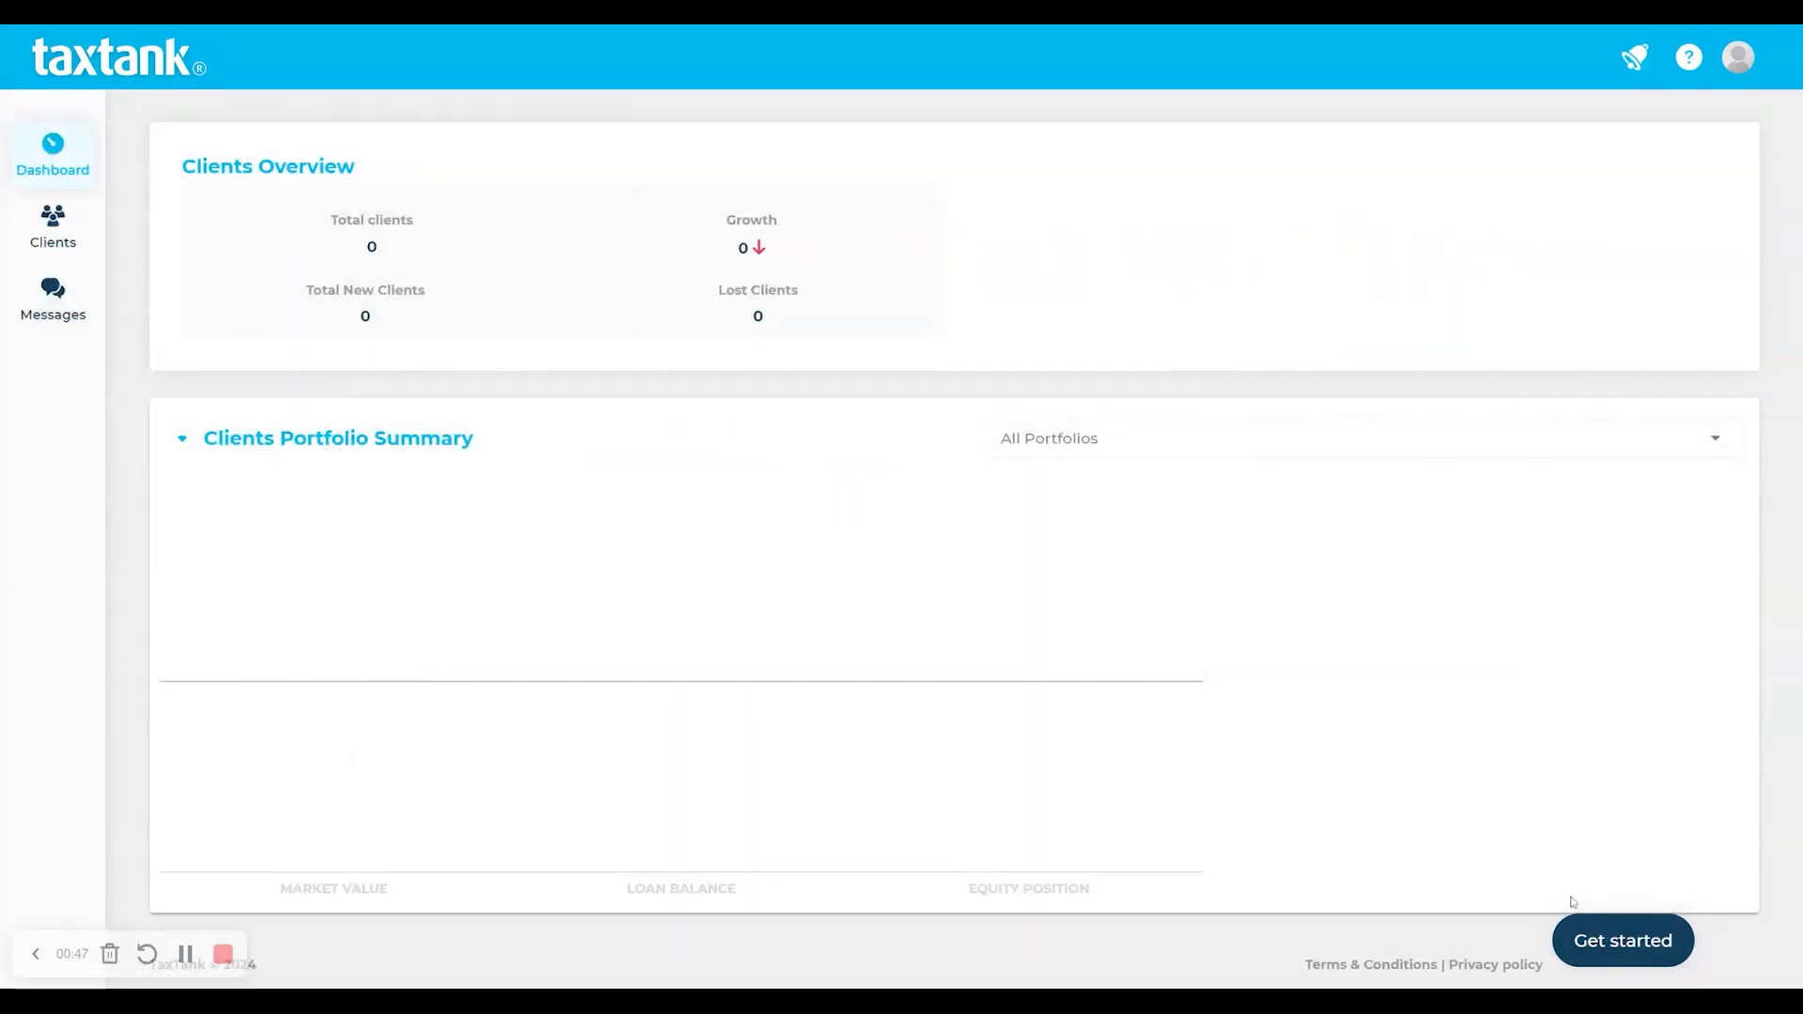
click(1597, 935)
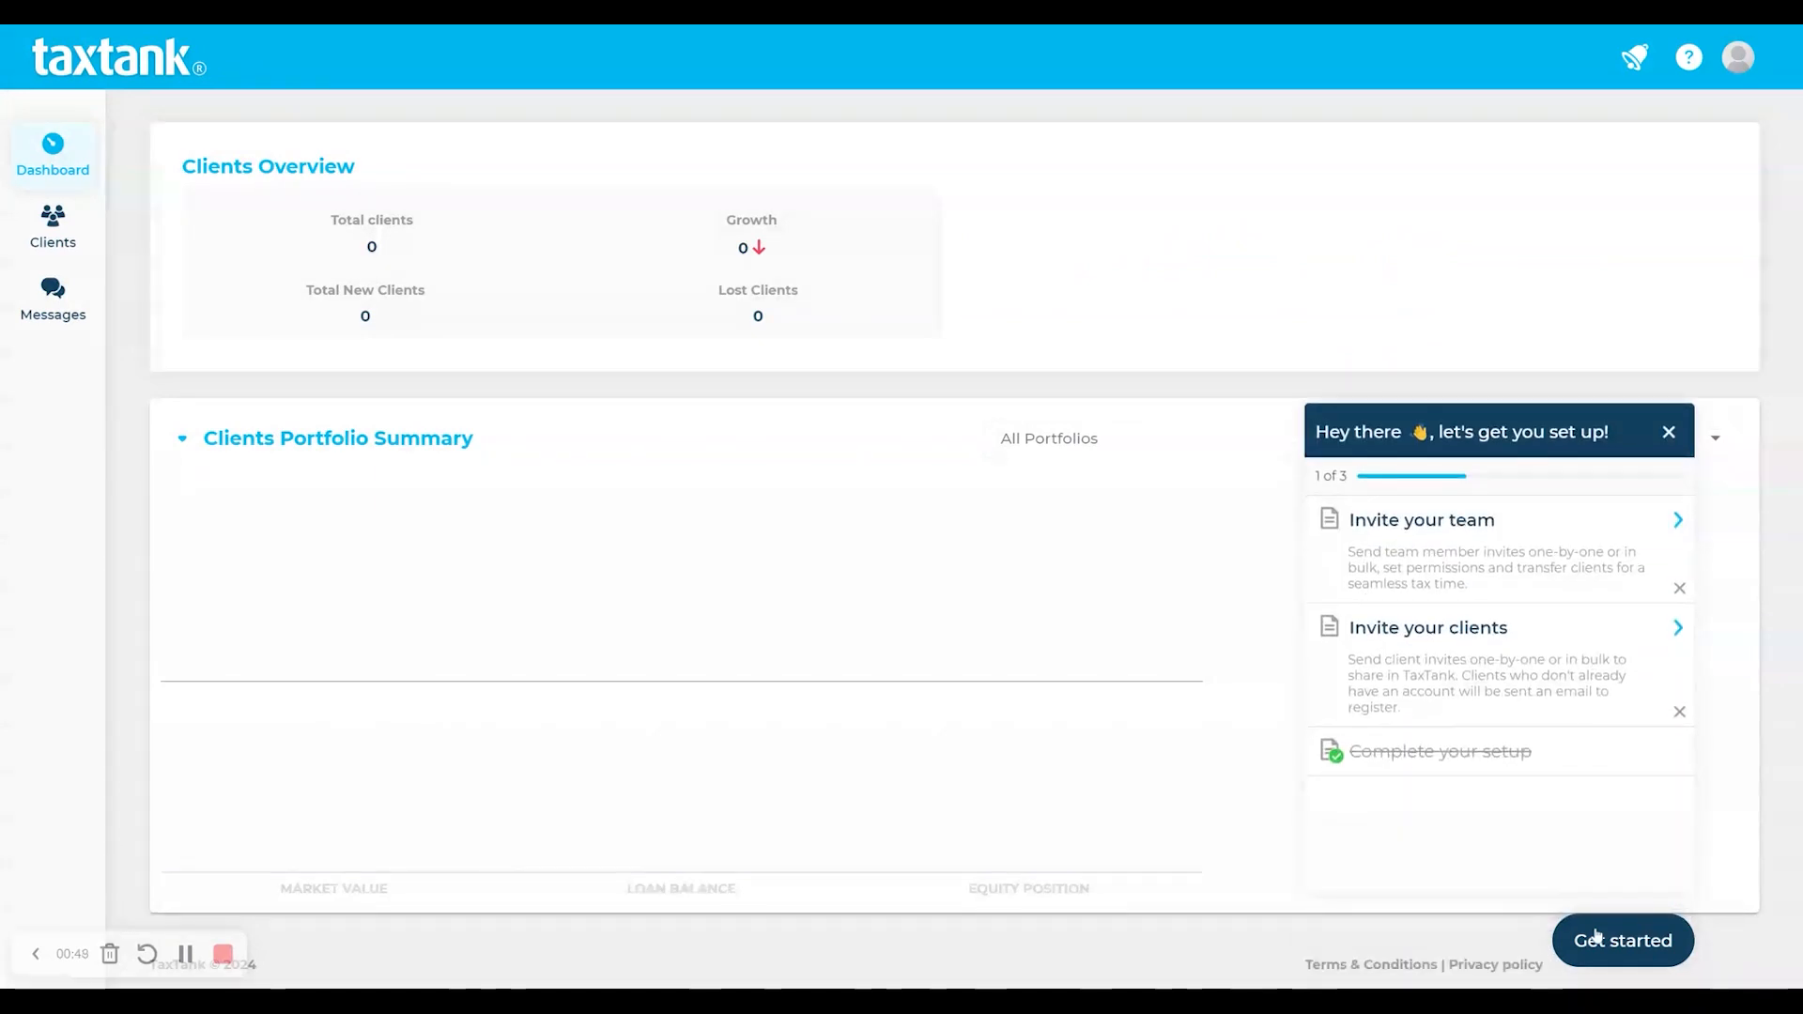
click(1596, 934)
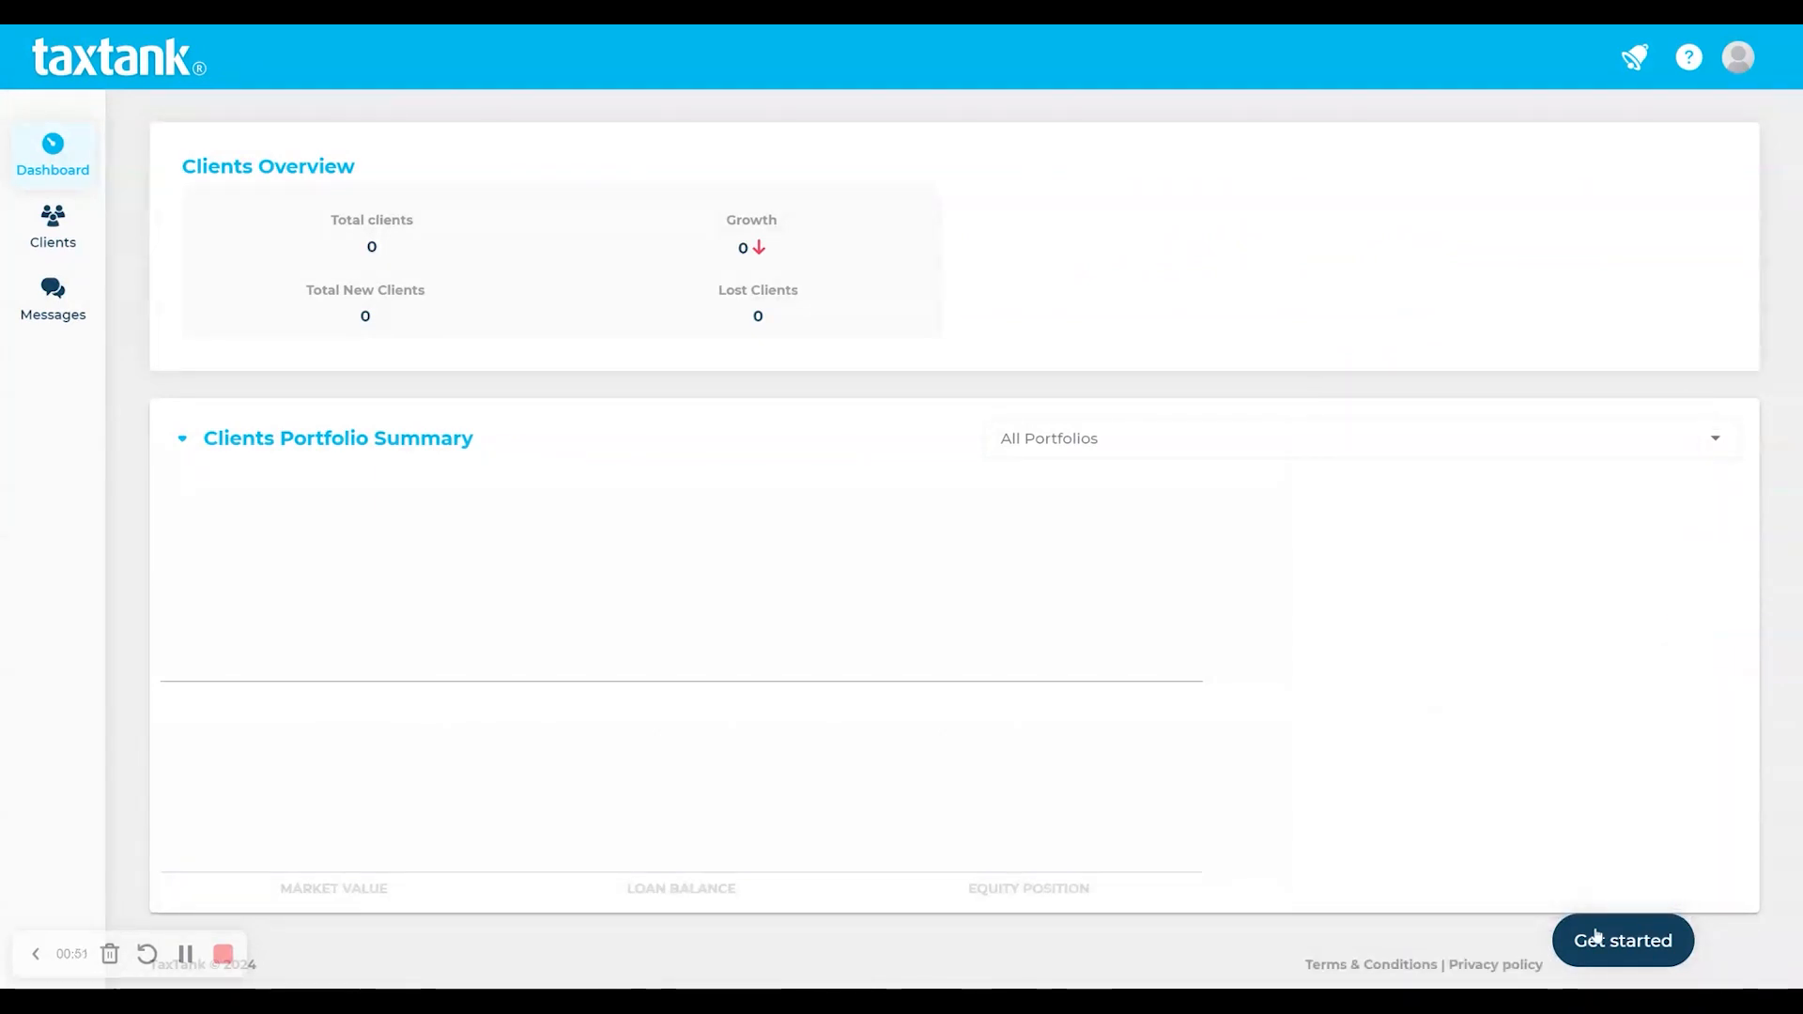
click(1739, 58)
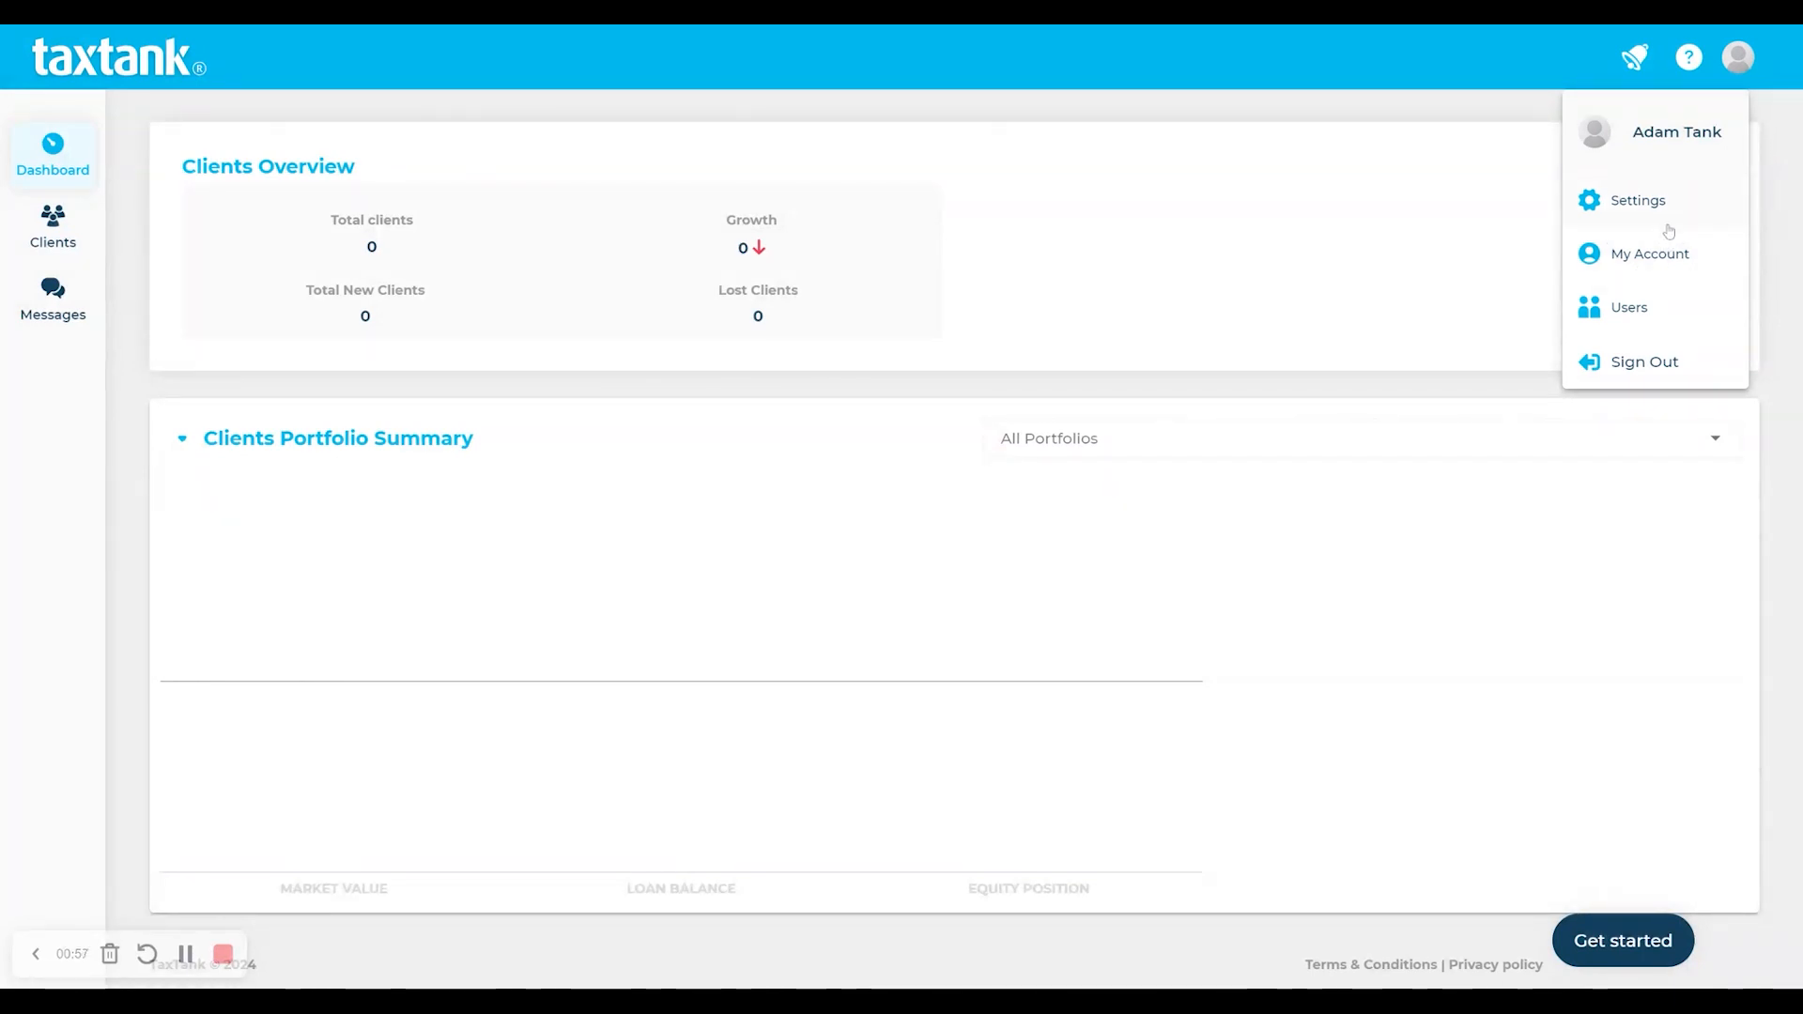
- Open the Advisor Guru firm settings and upload a cartoon photo for the personal profile
click(1669, 230)
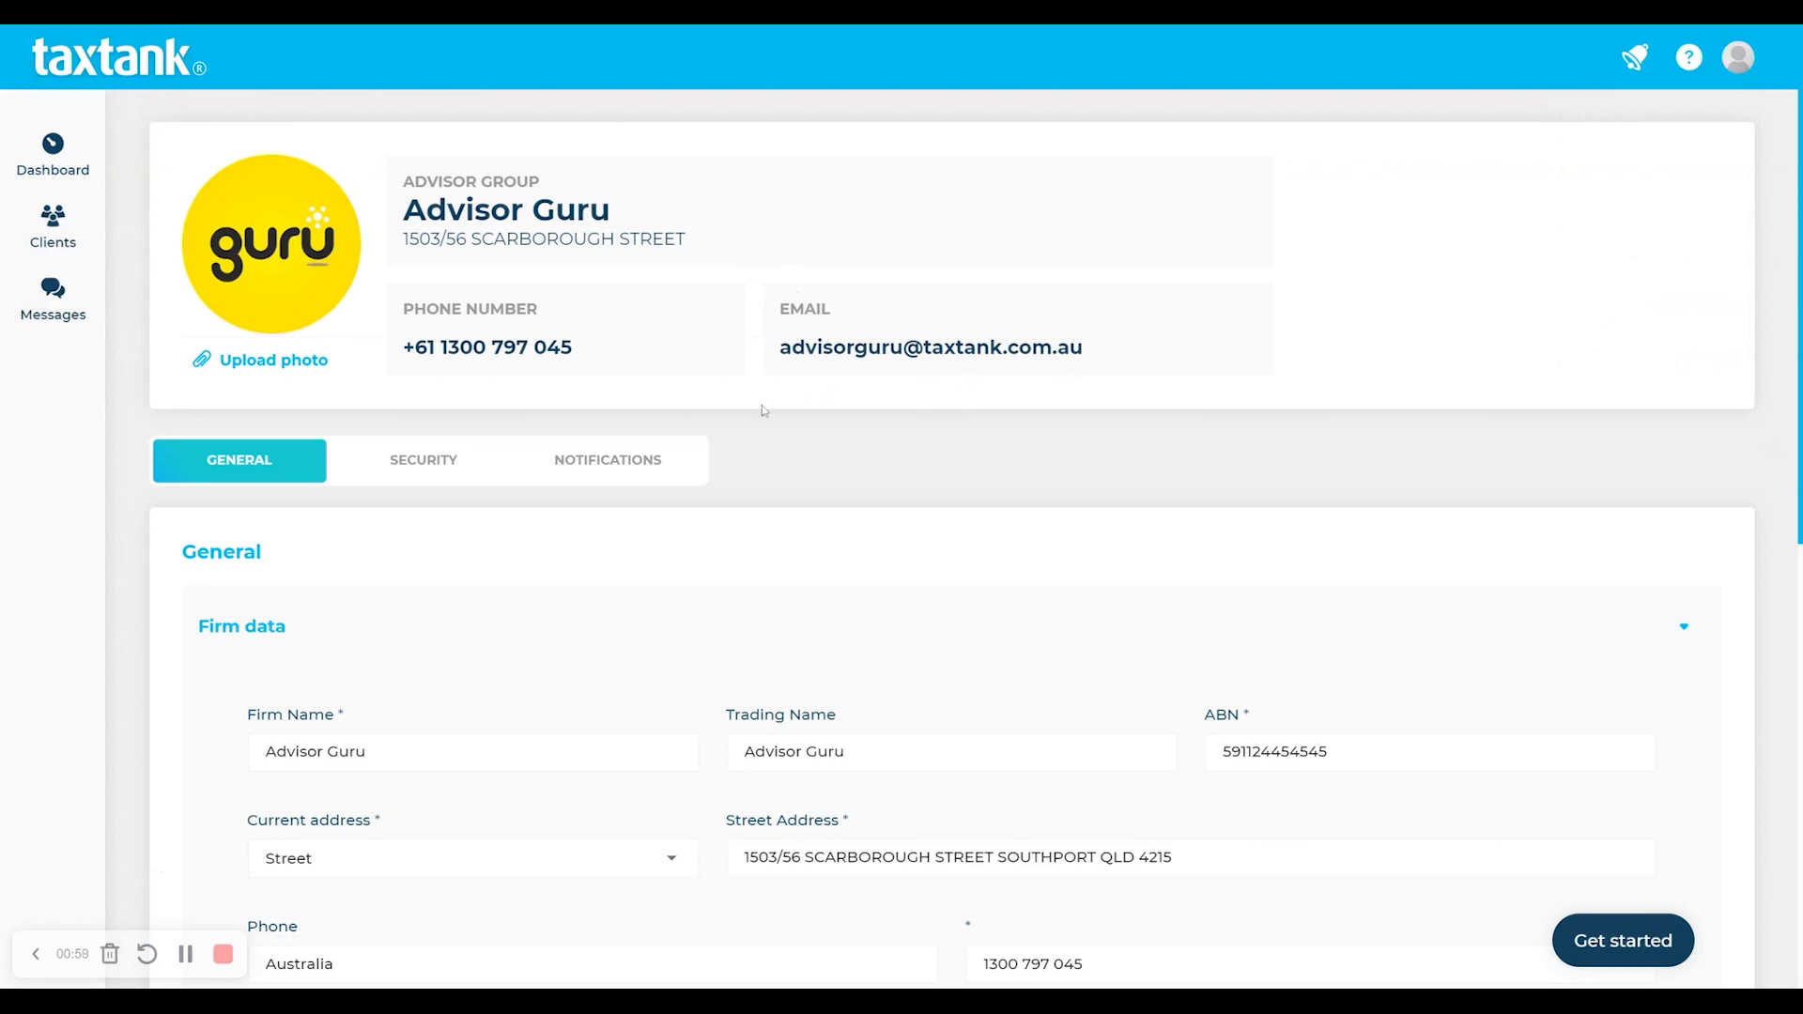
scroll(763, 409, down, 5)
scroll(763, 408, up, 2)
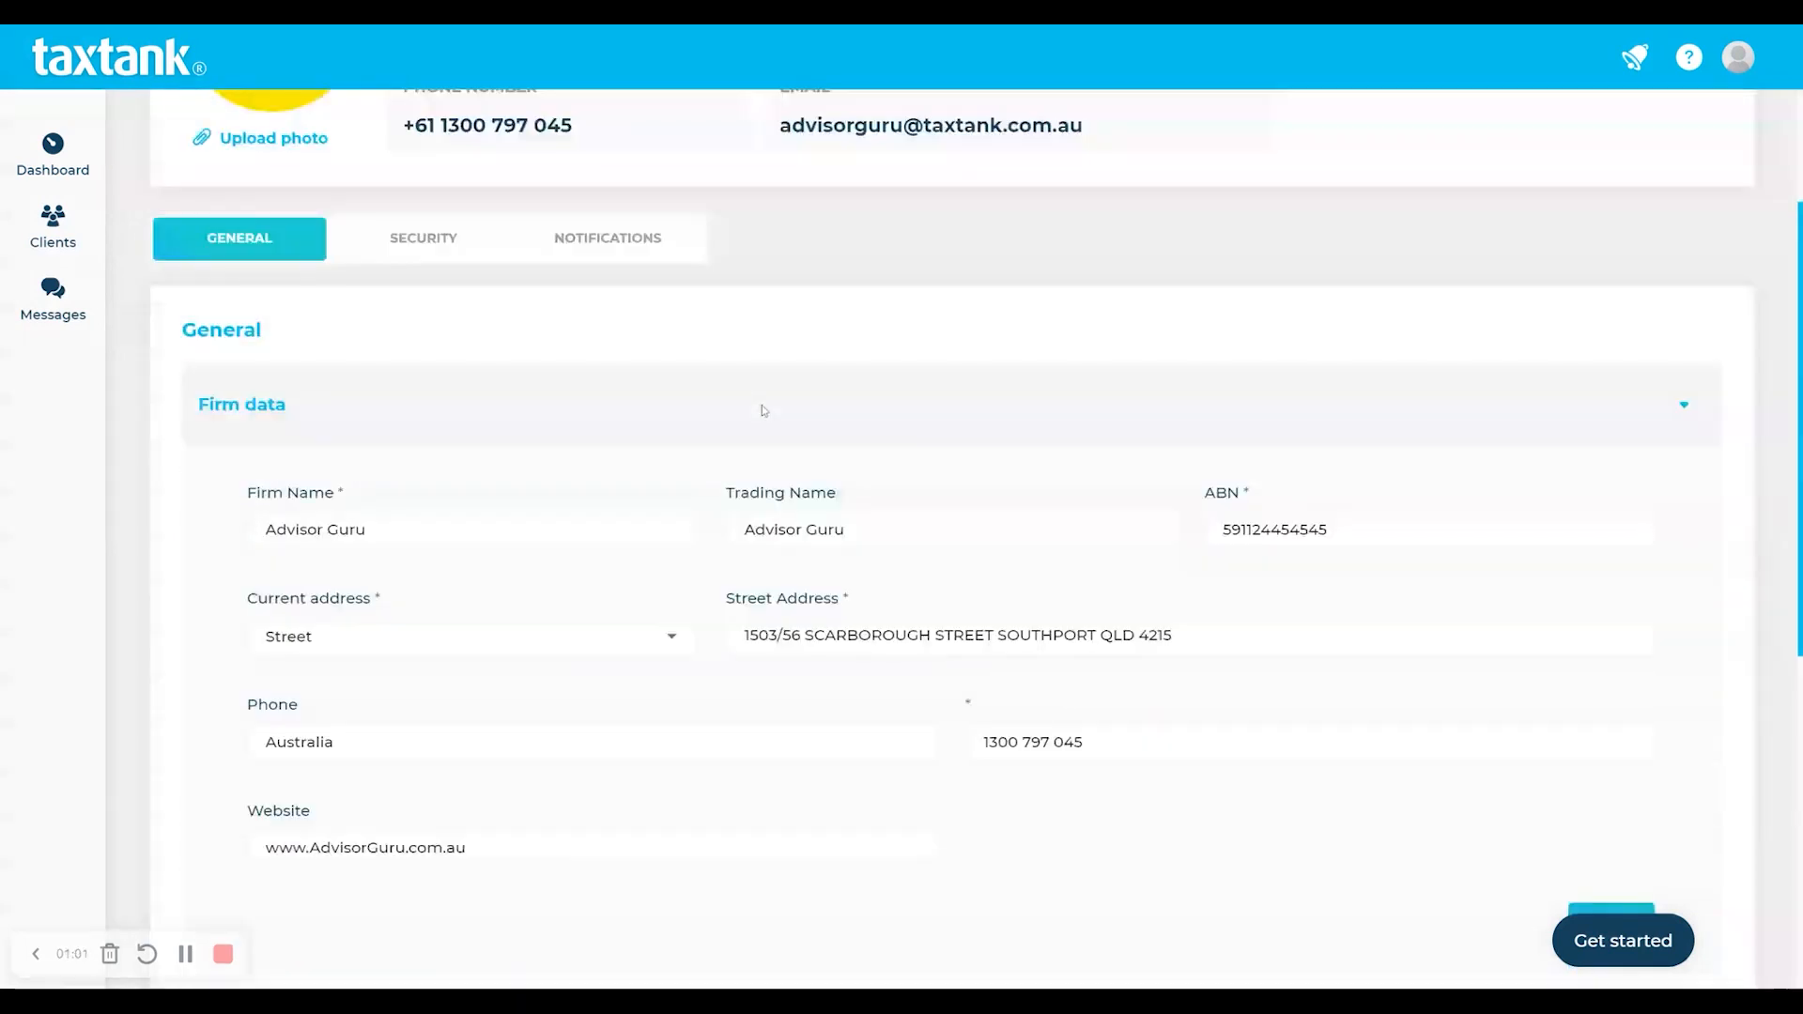
scroll(764, 410, down, 6)
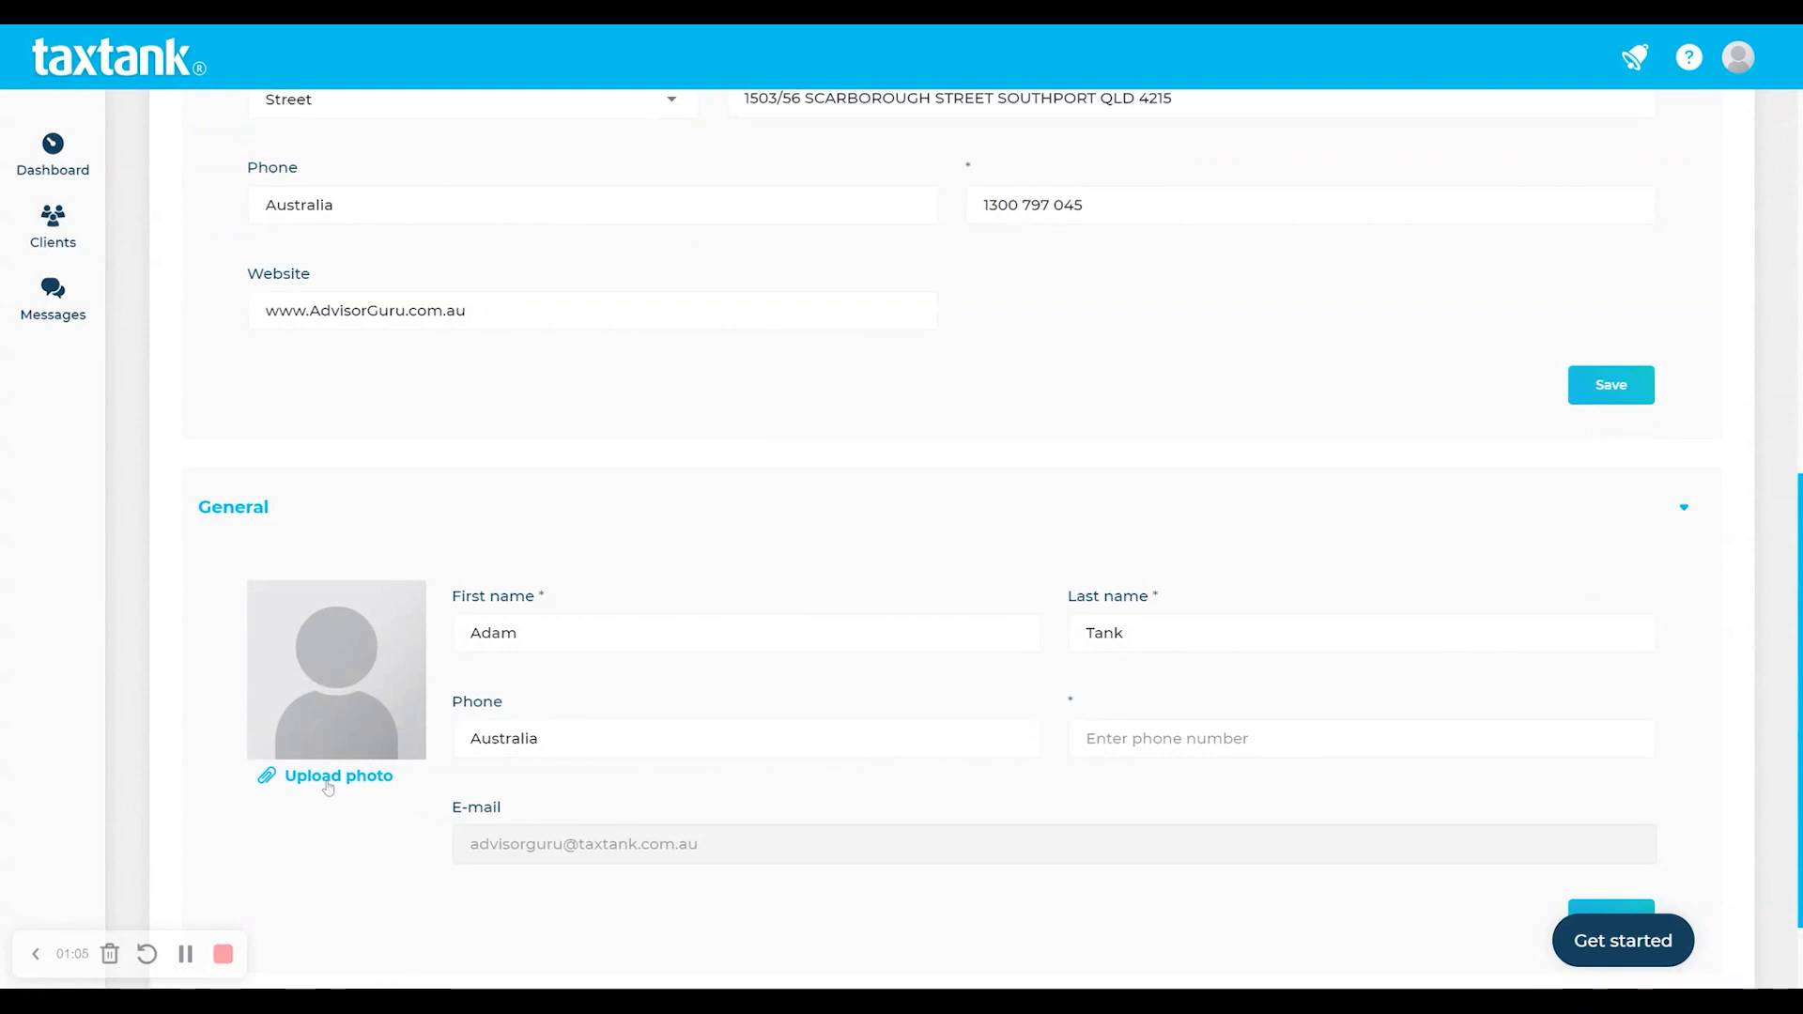
click(328, 788)
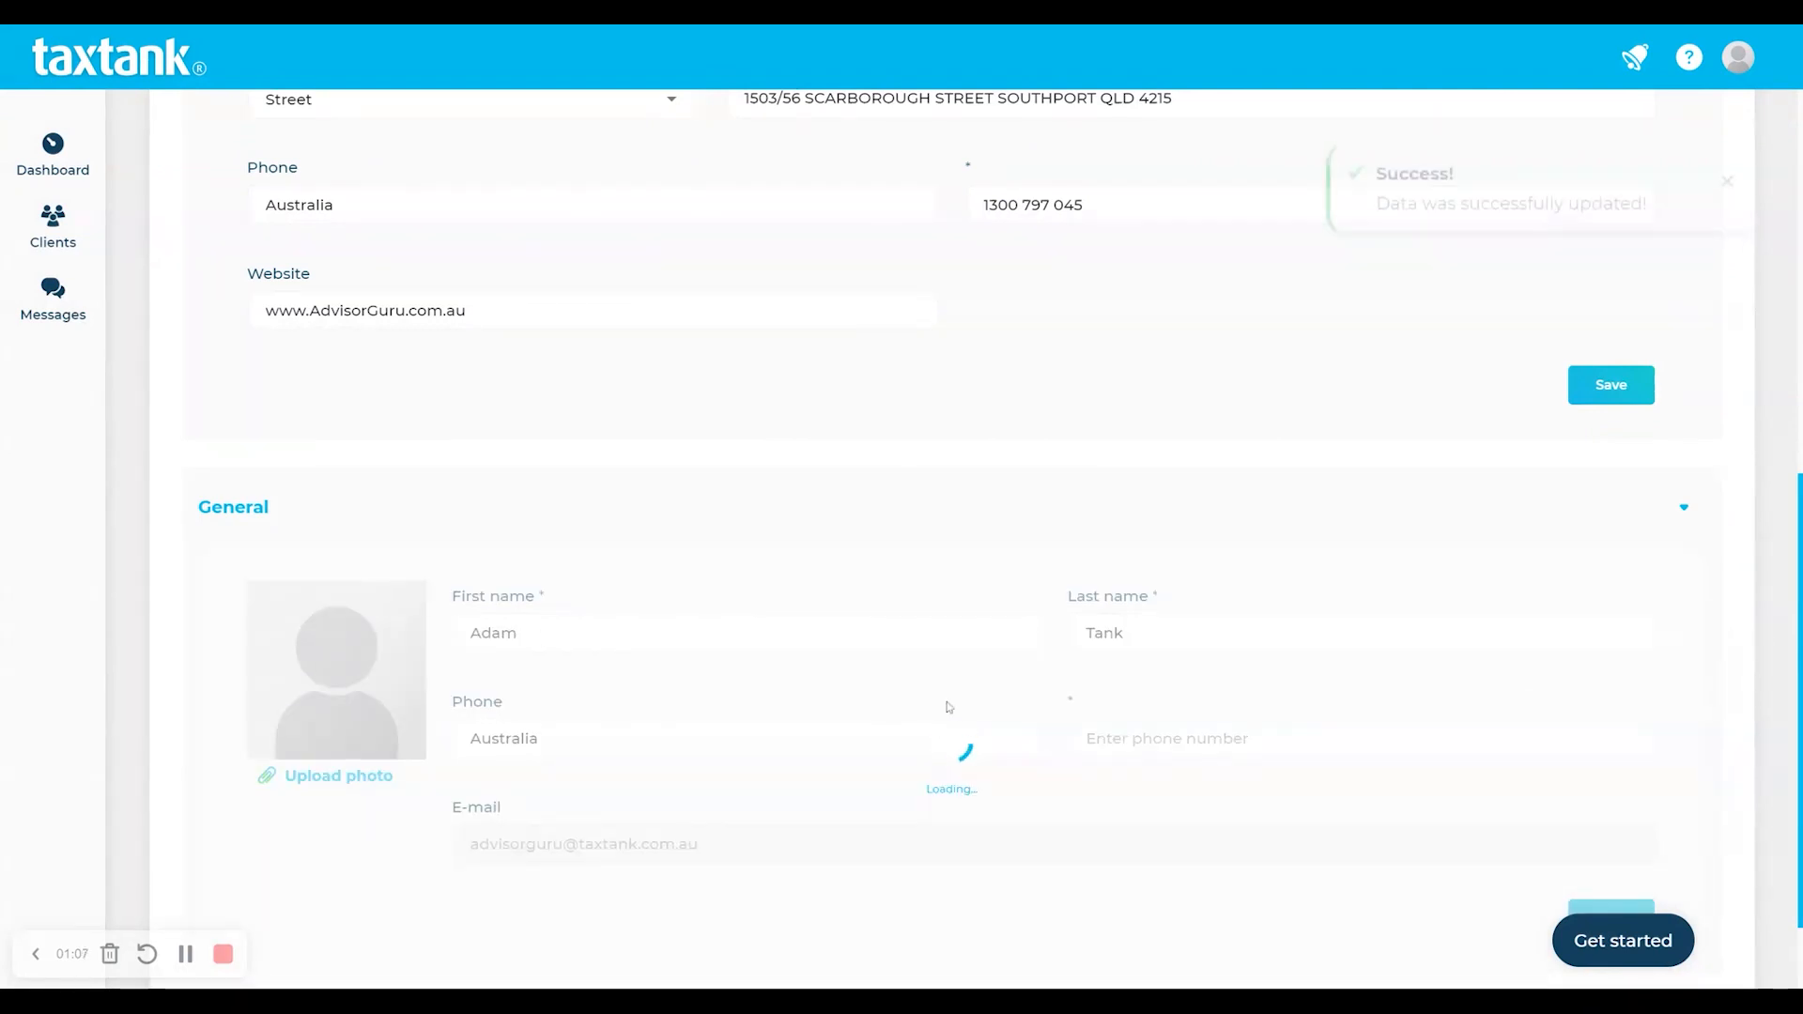
- Review the updated settings page and dismiss the setup checklist
scroll(1274, 761, down, 2)
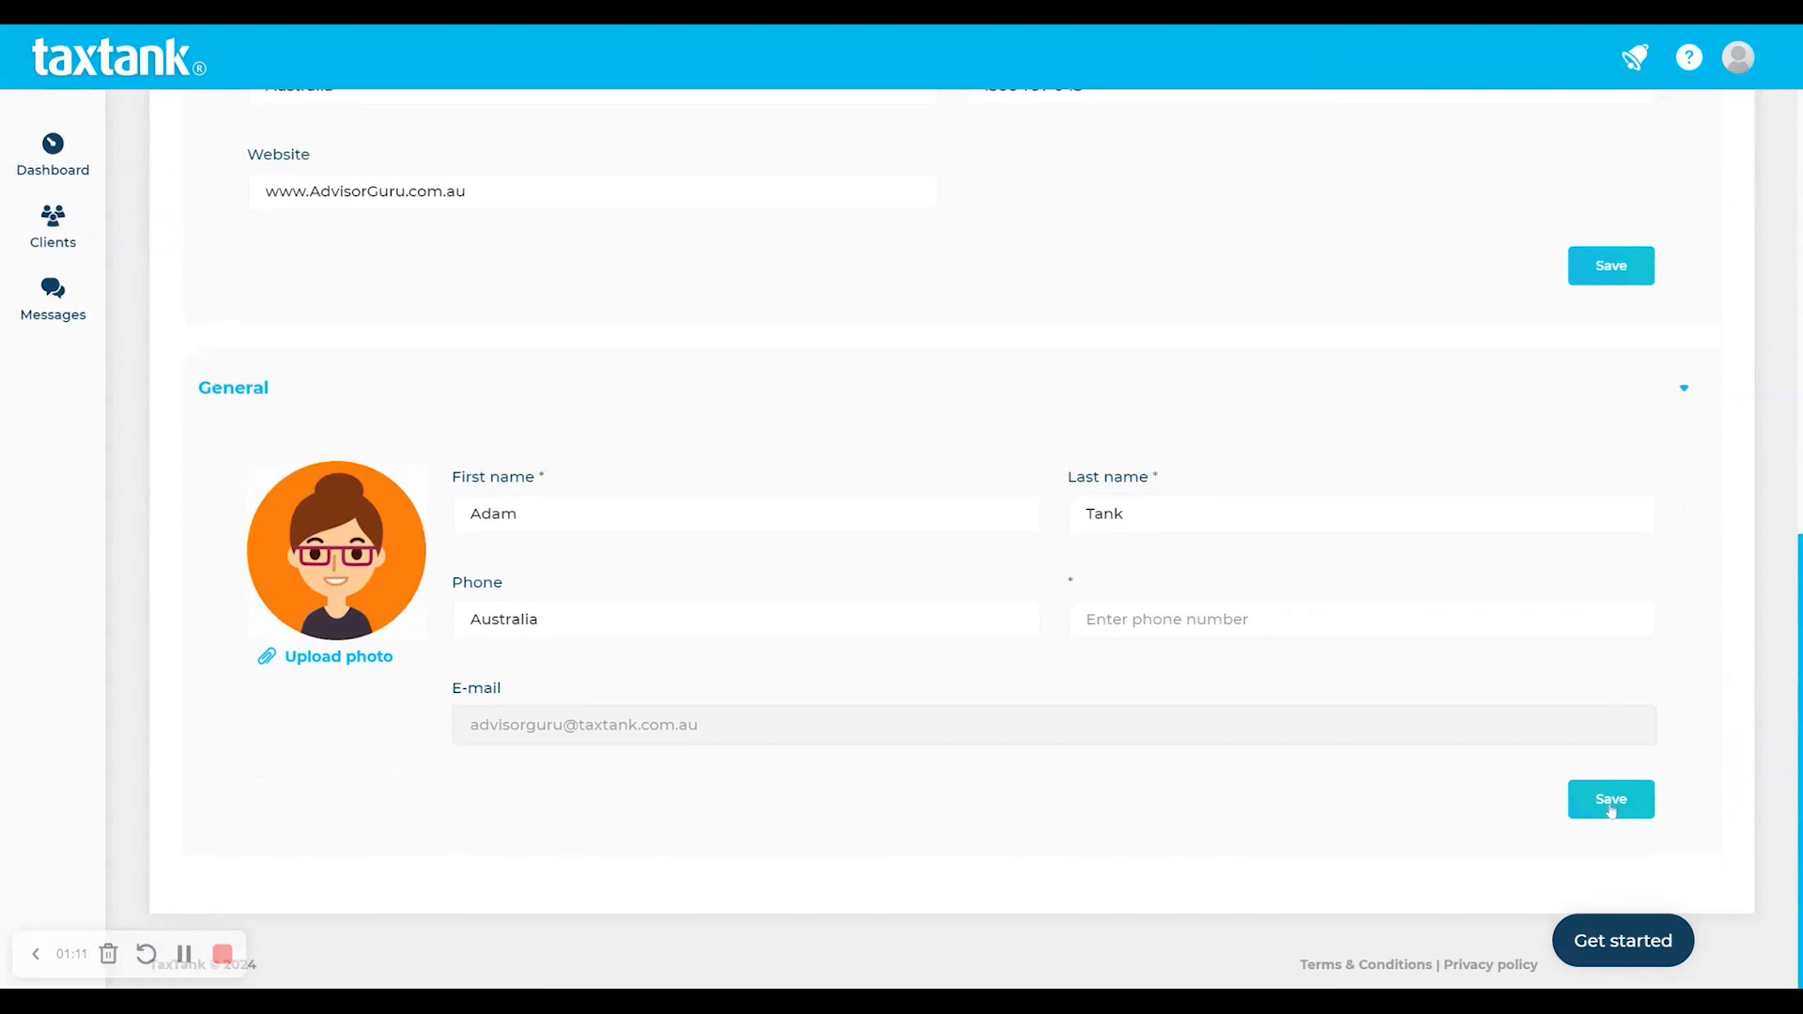
scroll(1453, 718, up, 5)
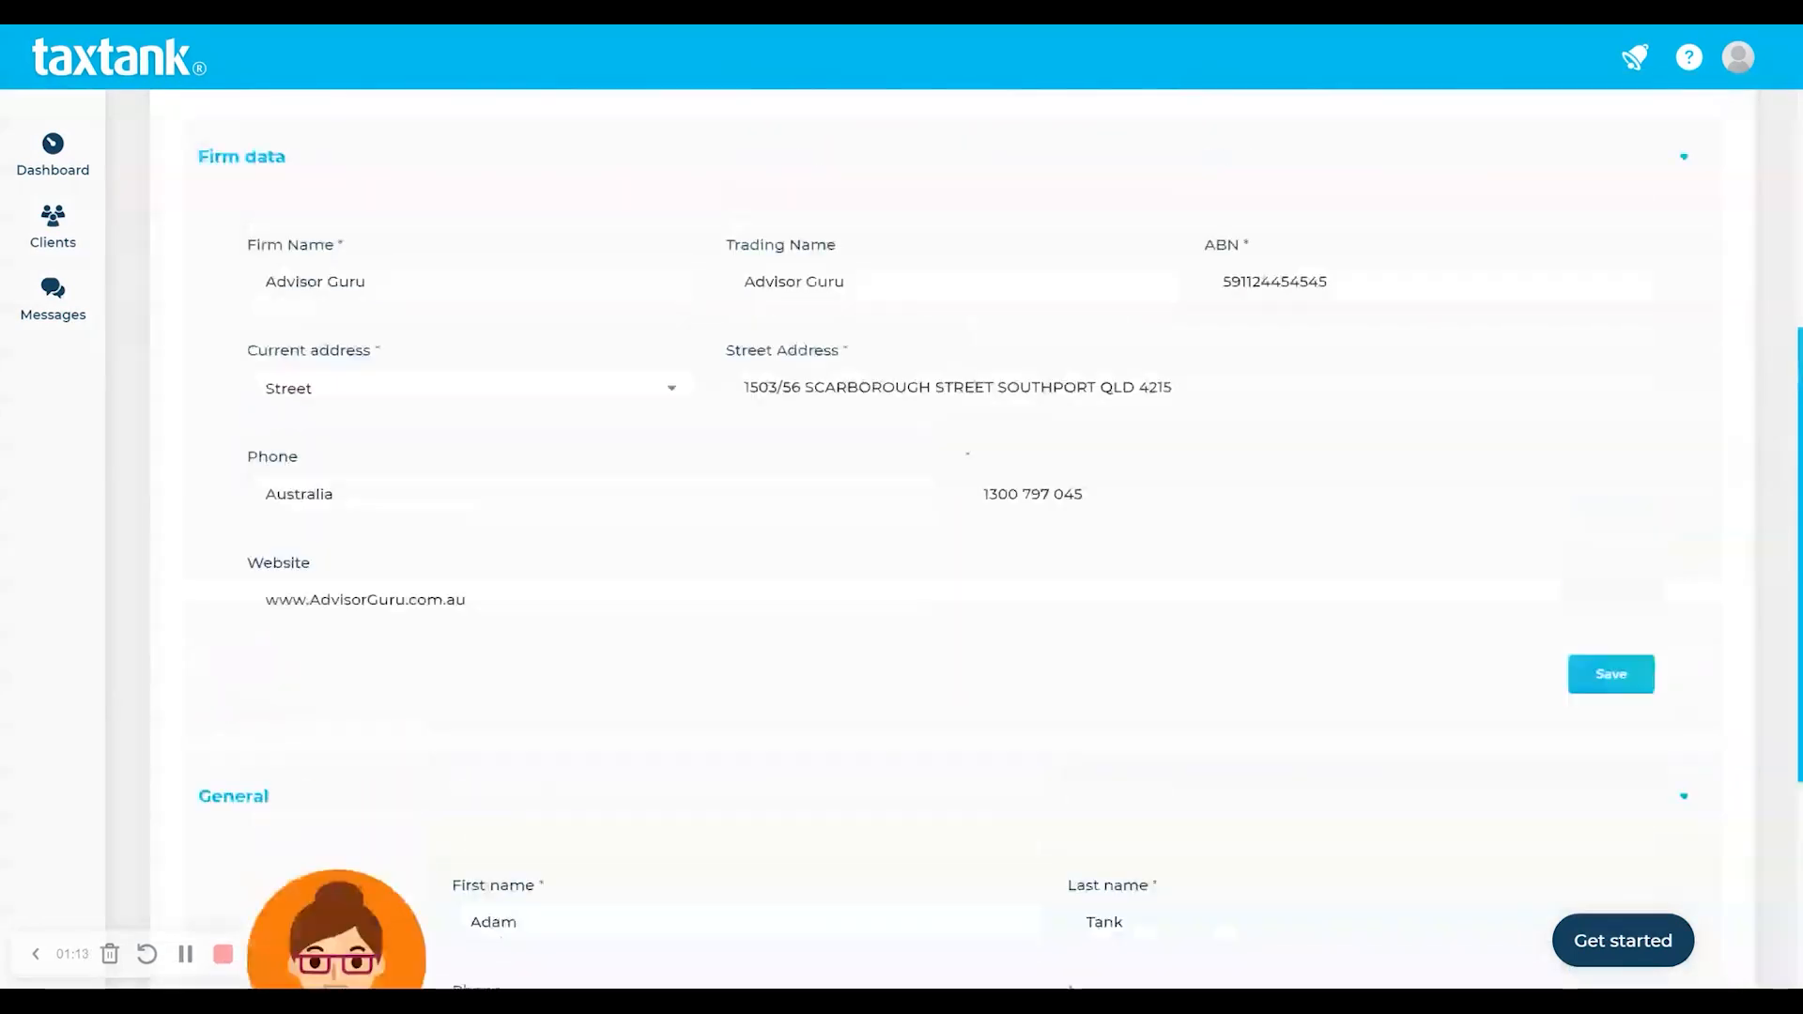
scroll(1453, 717, up, 5)
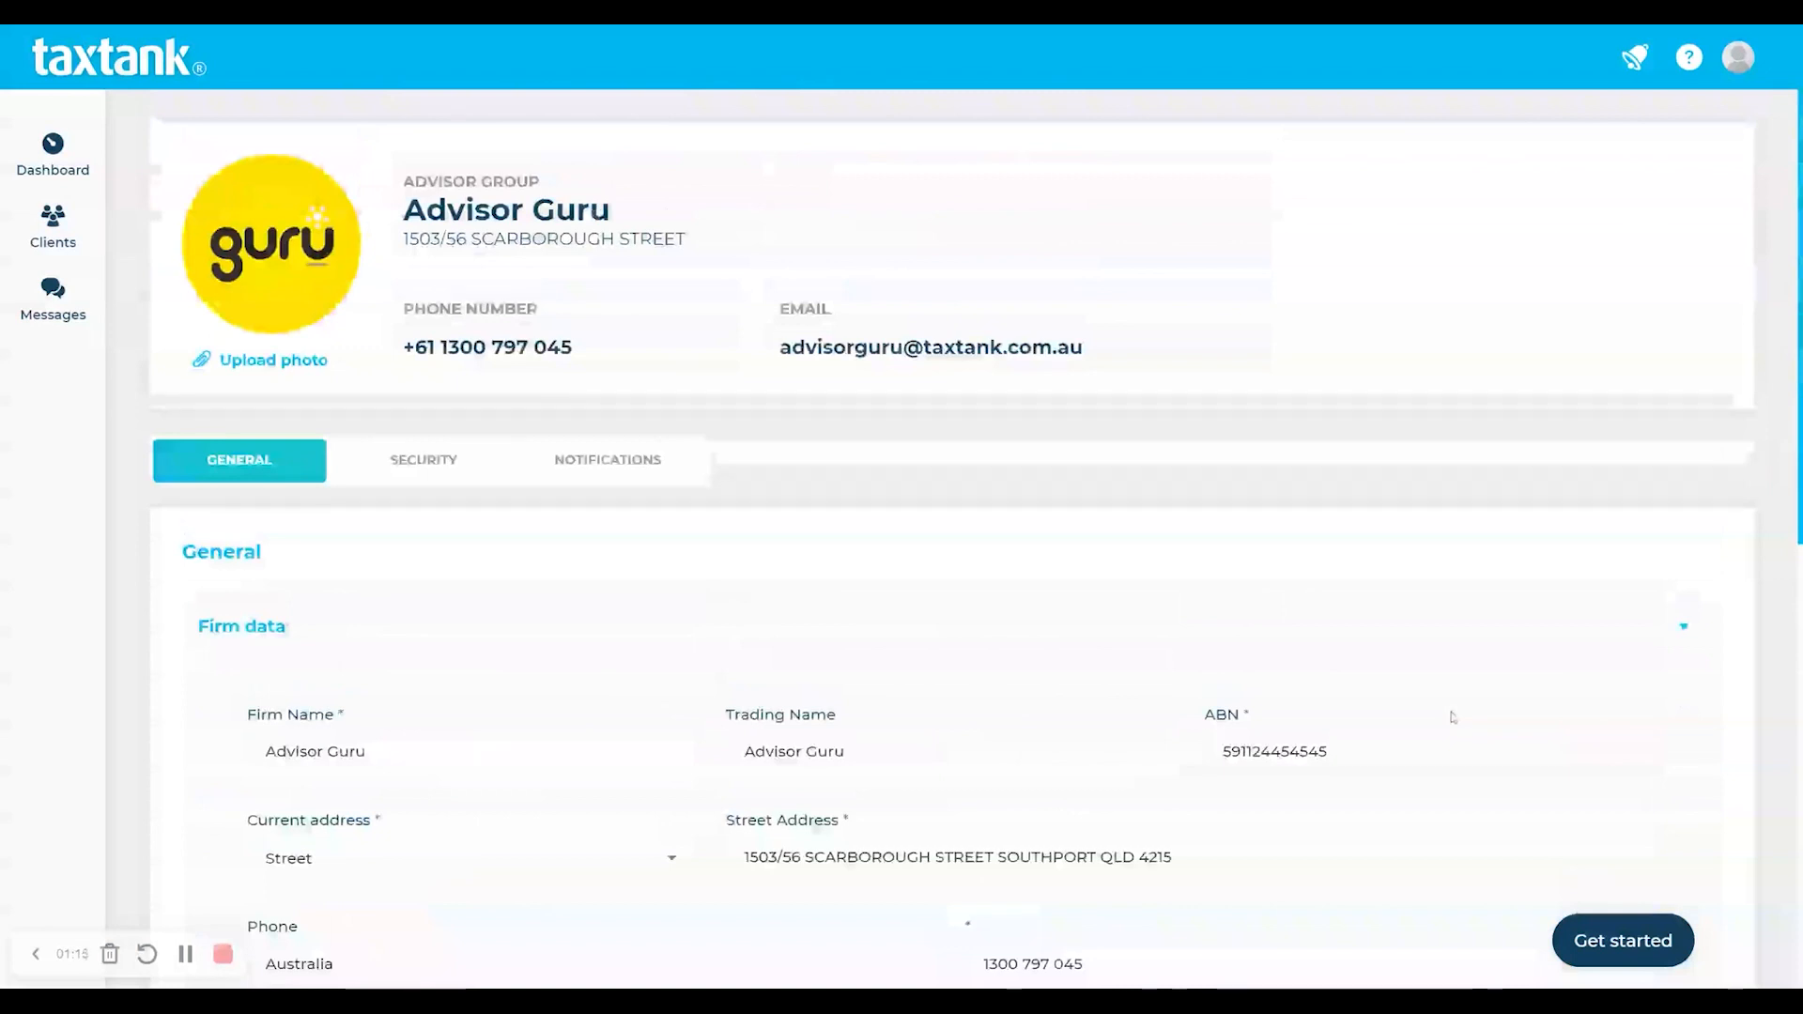
click(1639, 940)
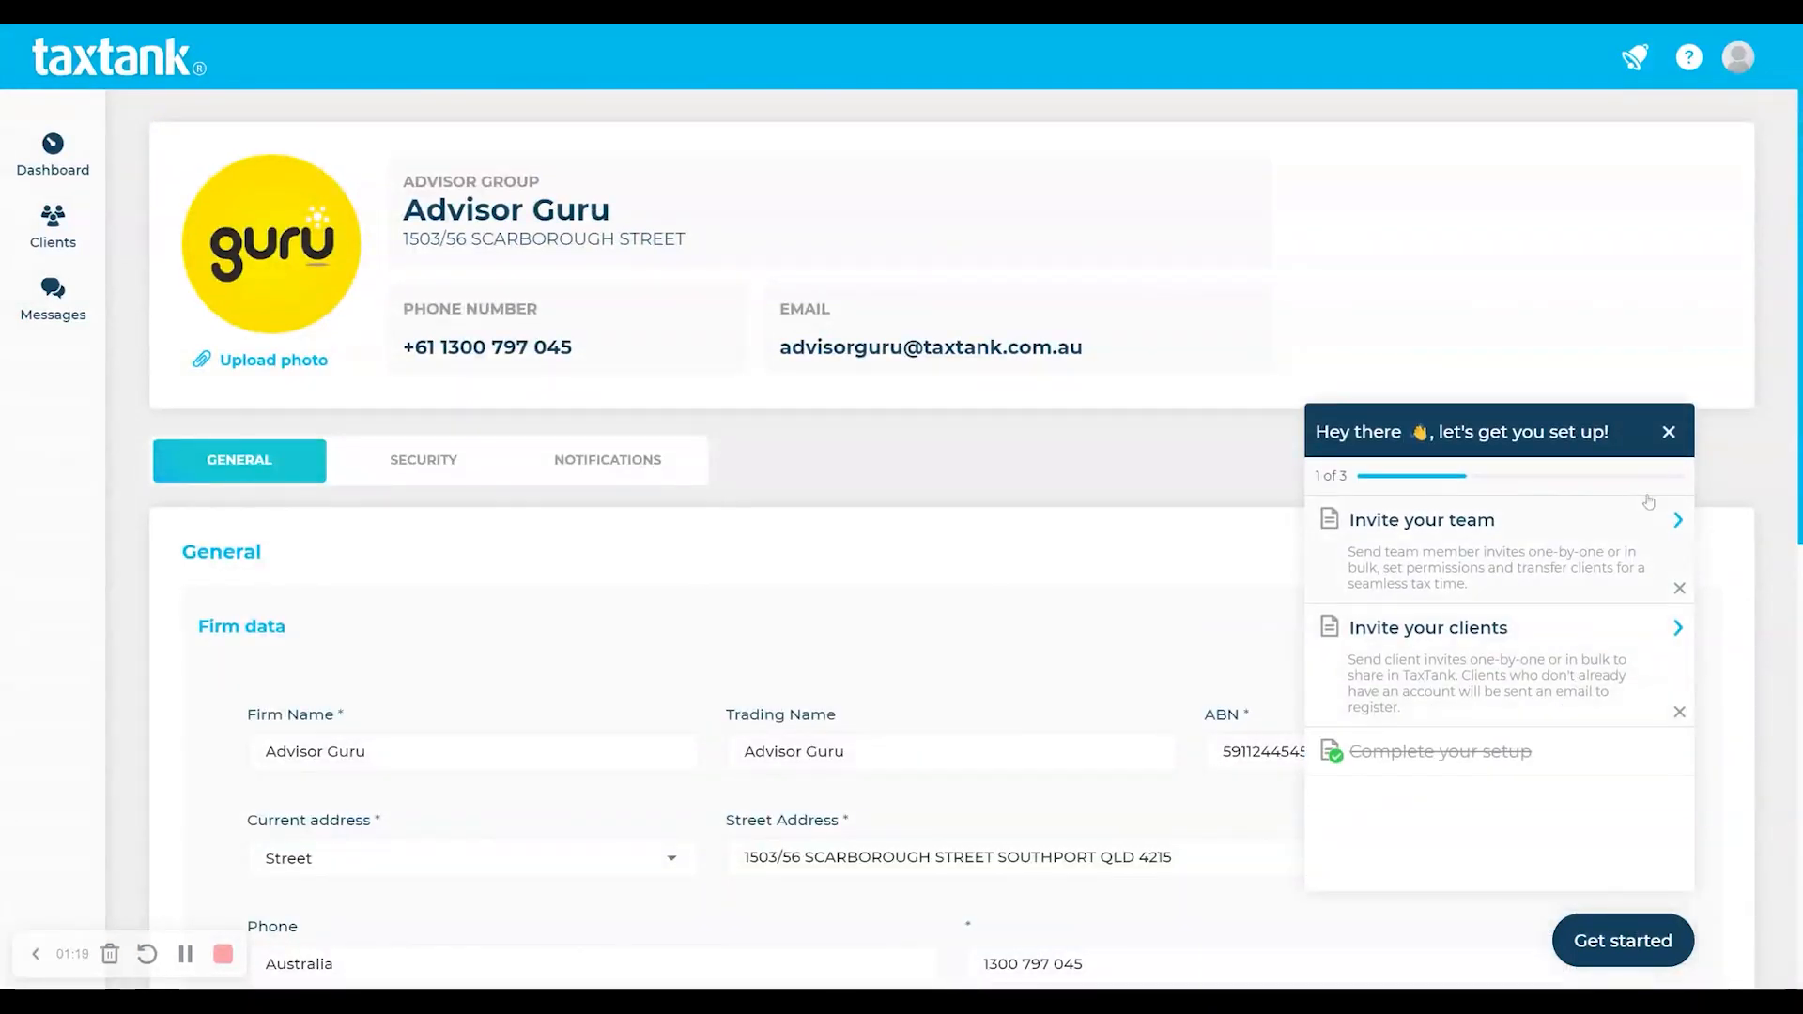
click(1671, 434)
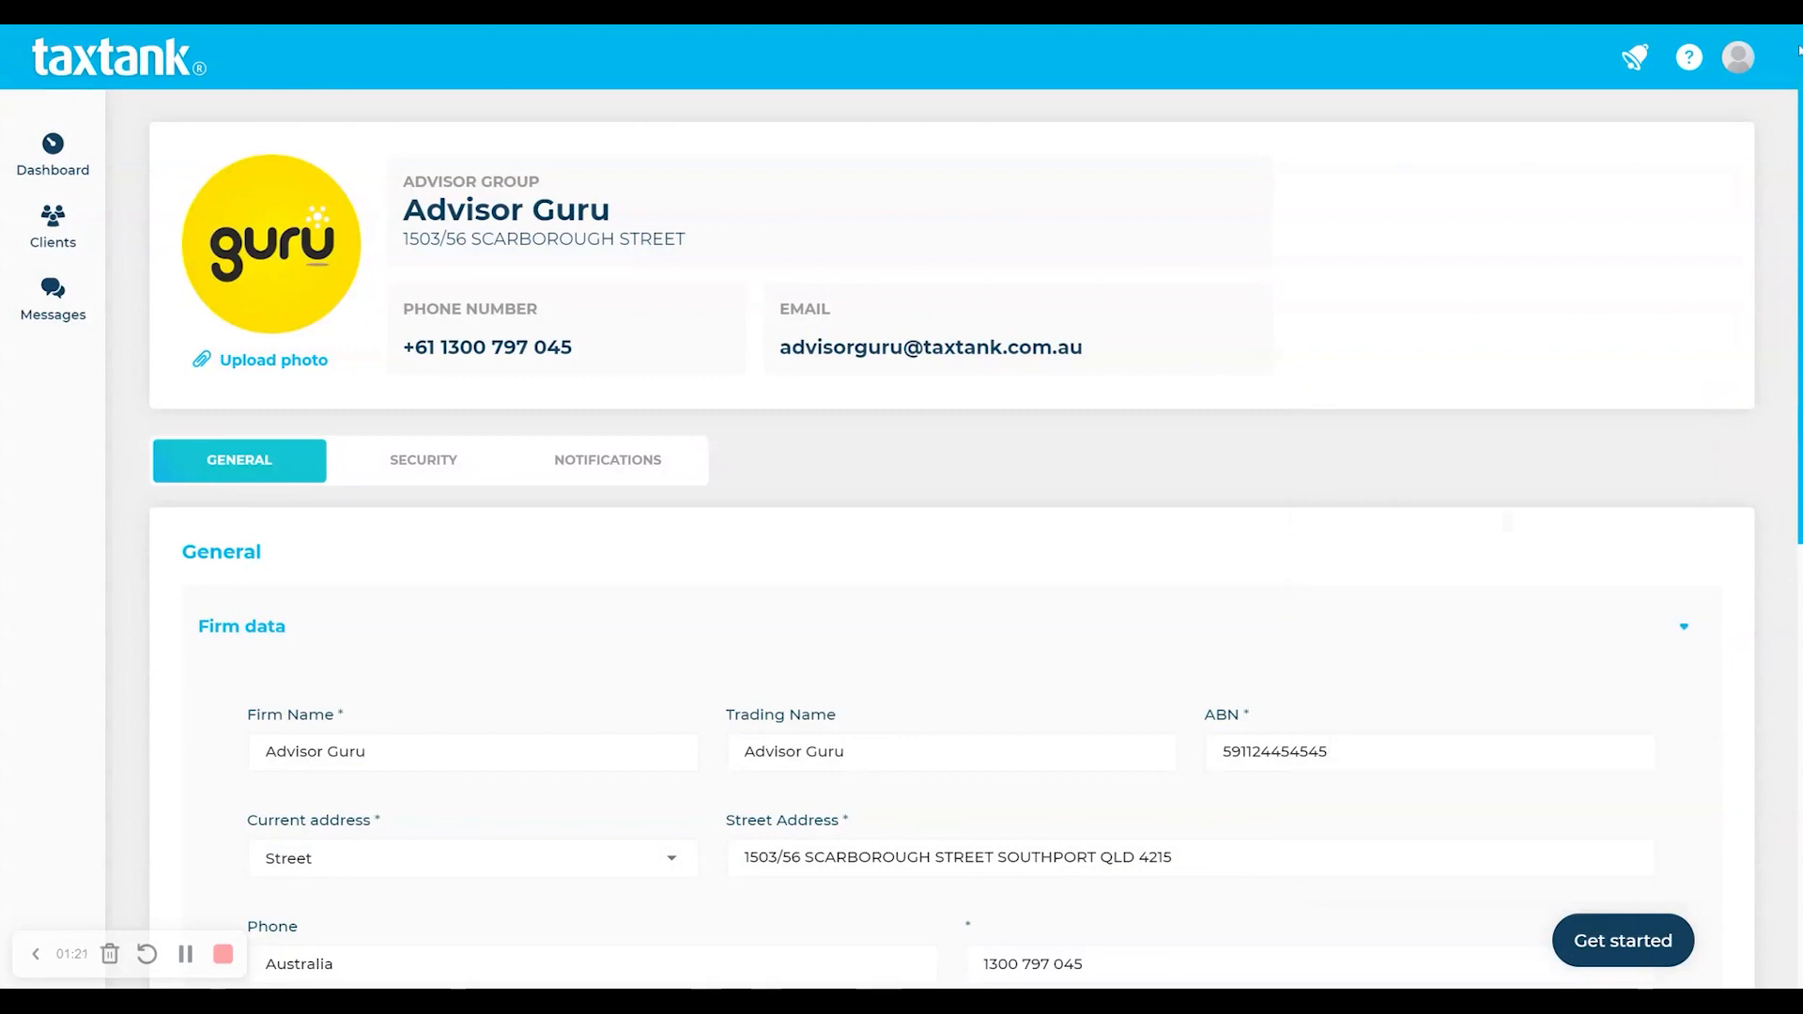
click(1739, 57)
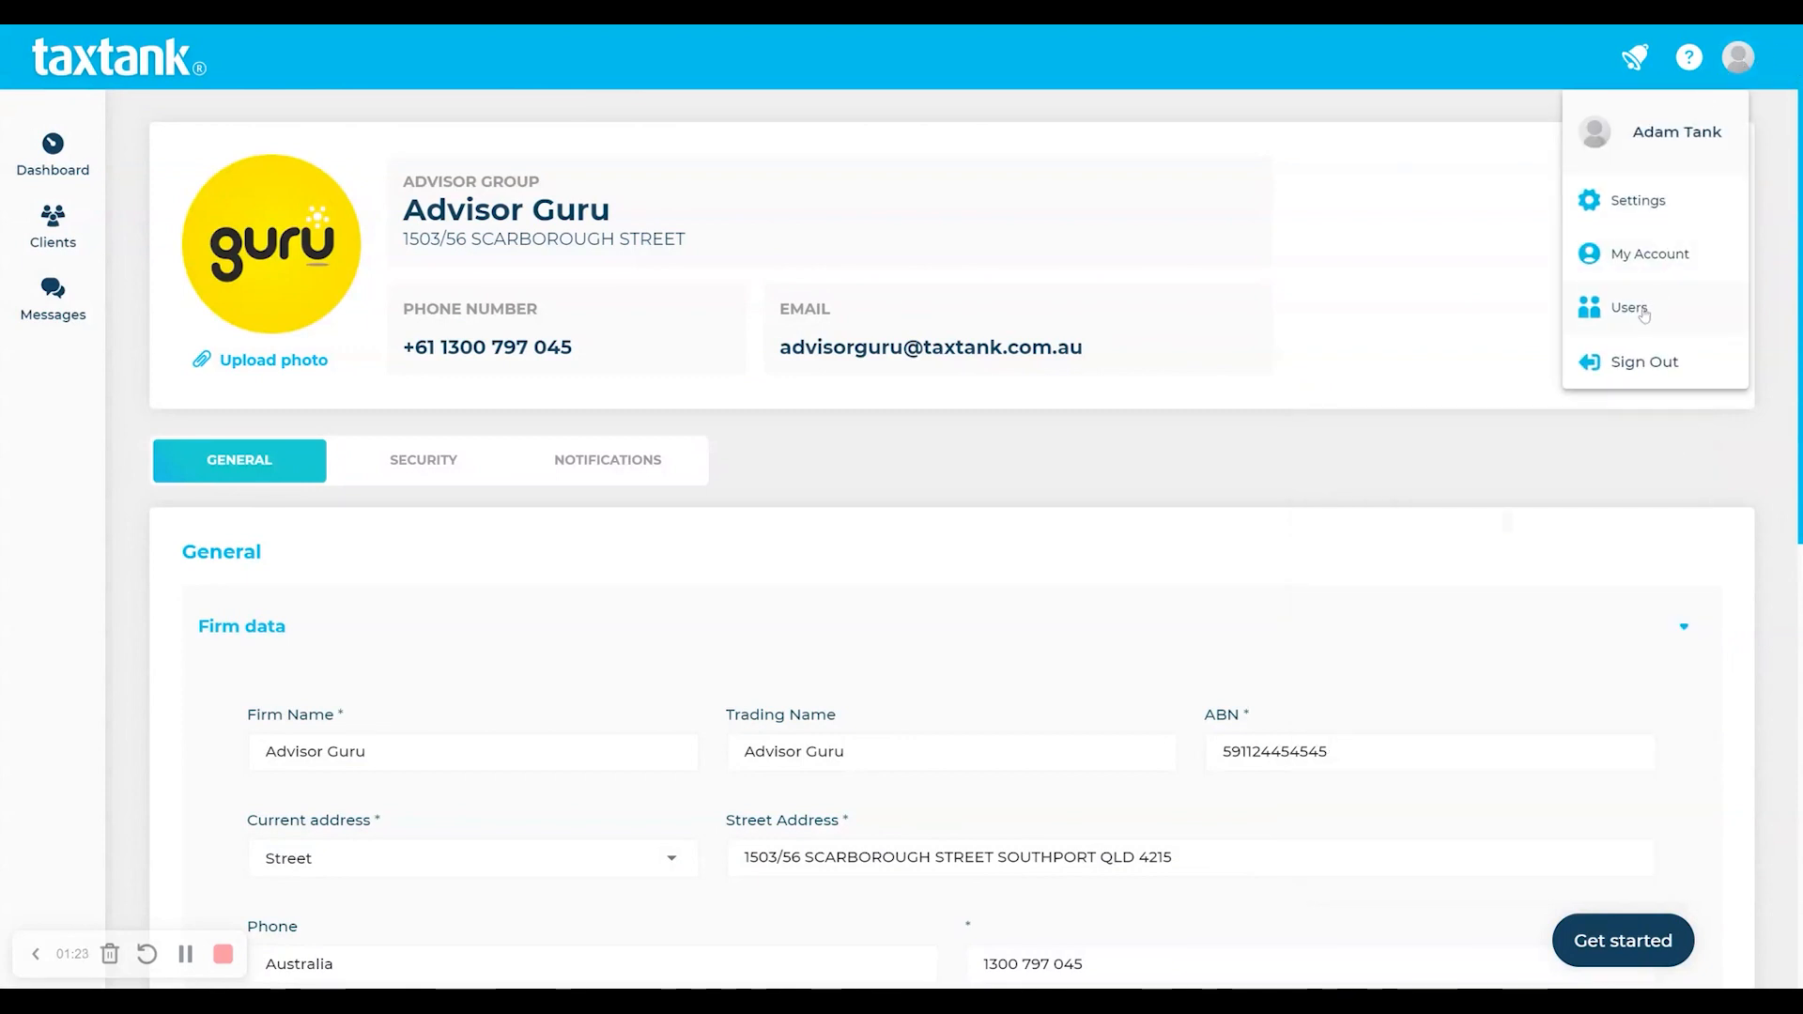
- On Team Users, invite a new member with their first name, last name and work e-mail
click(1631, 308)
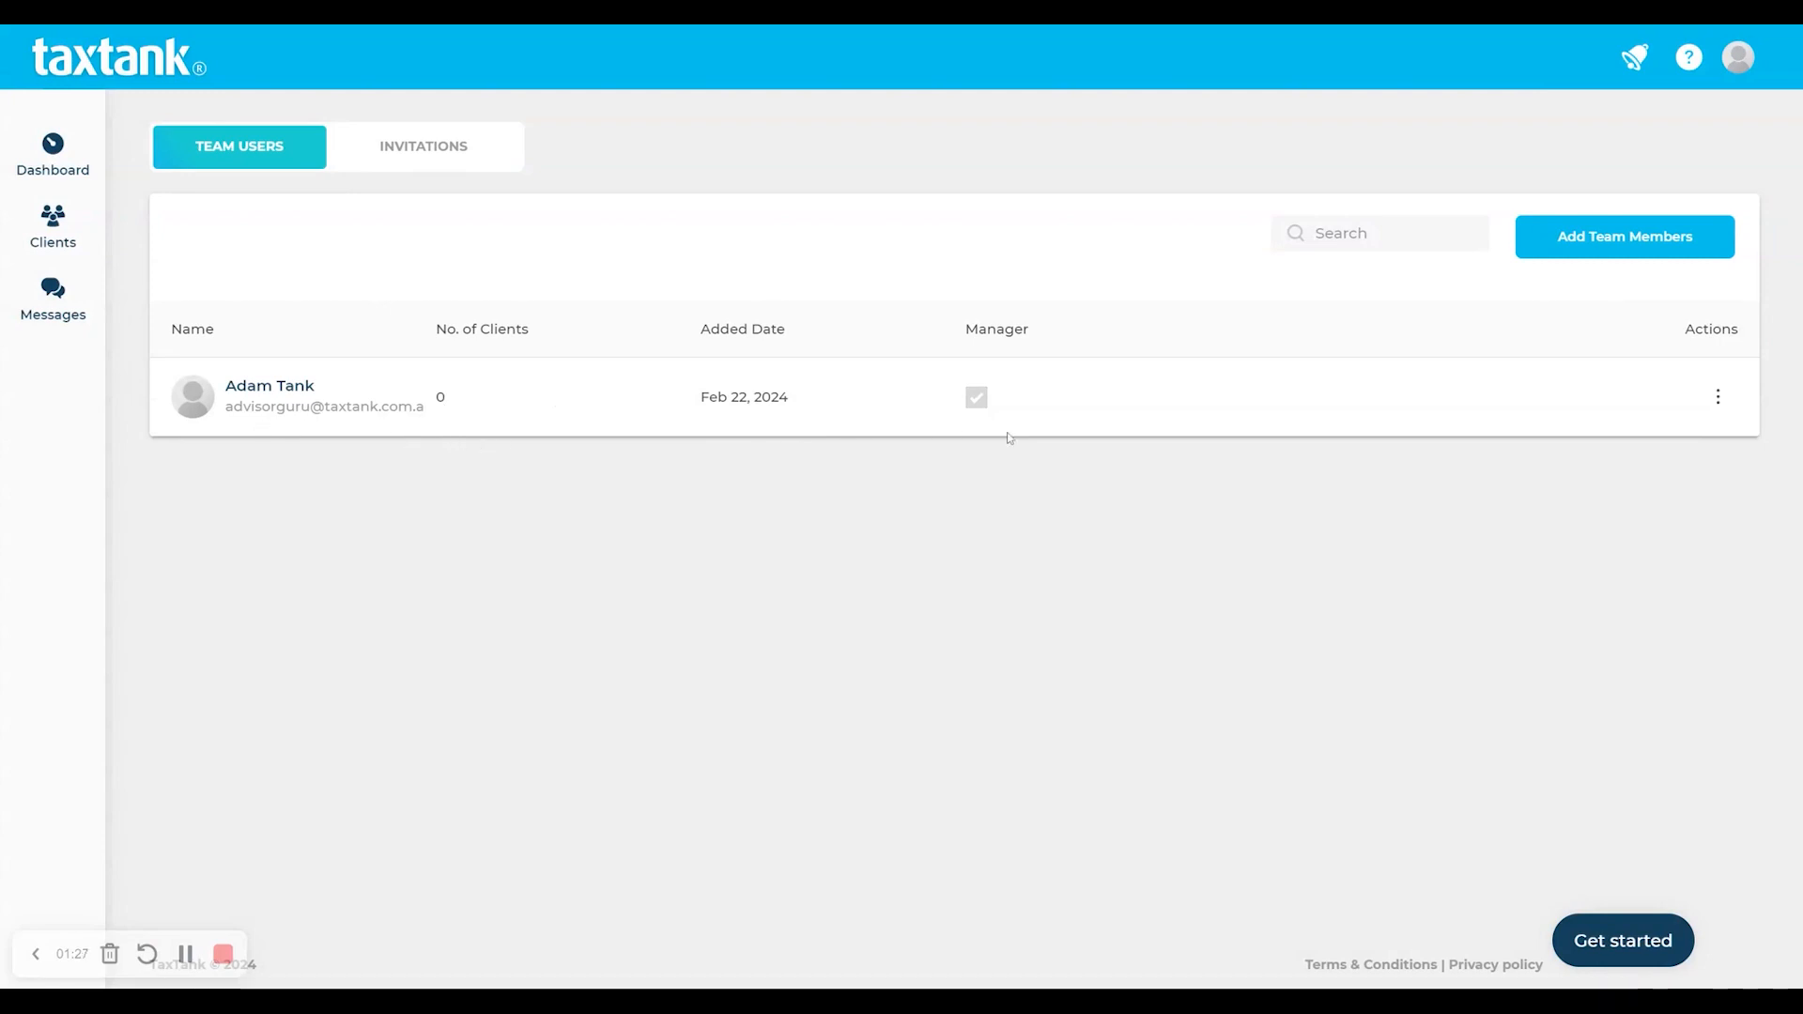
click(1672, 246)
click(640, 390)
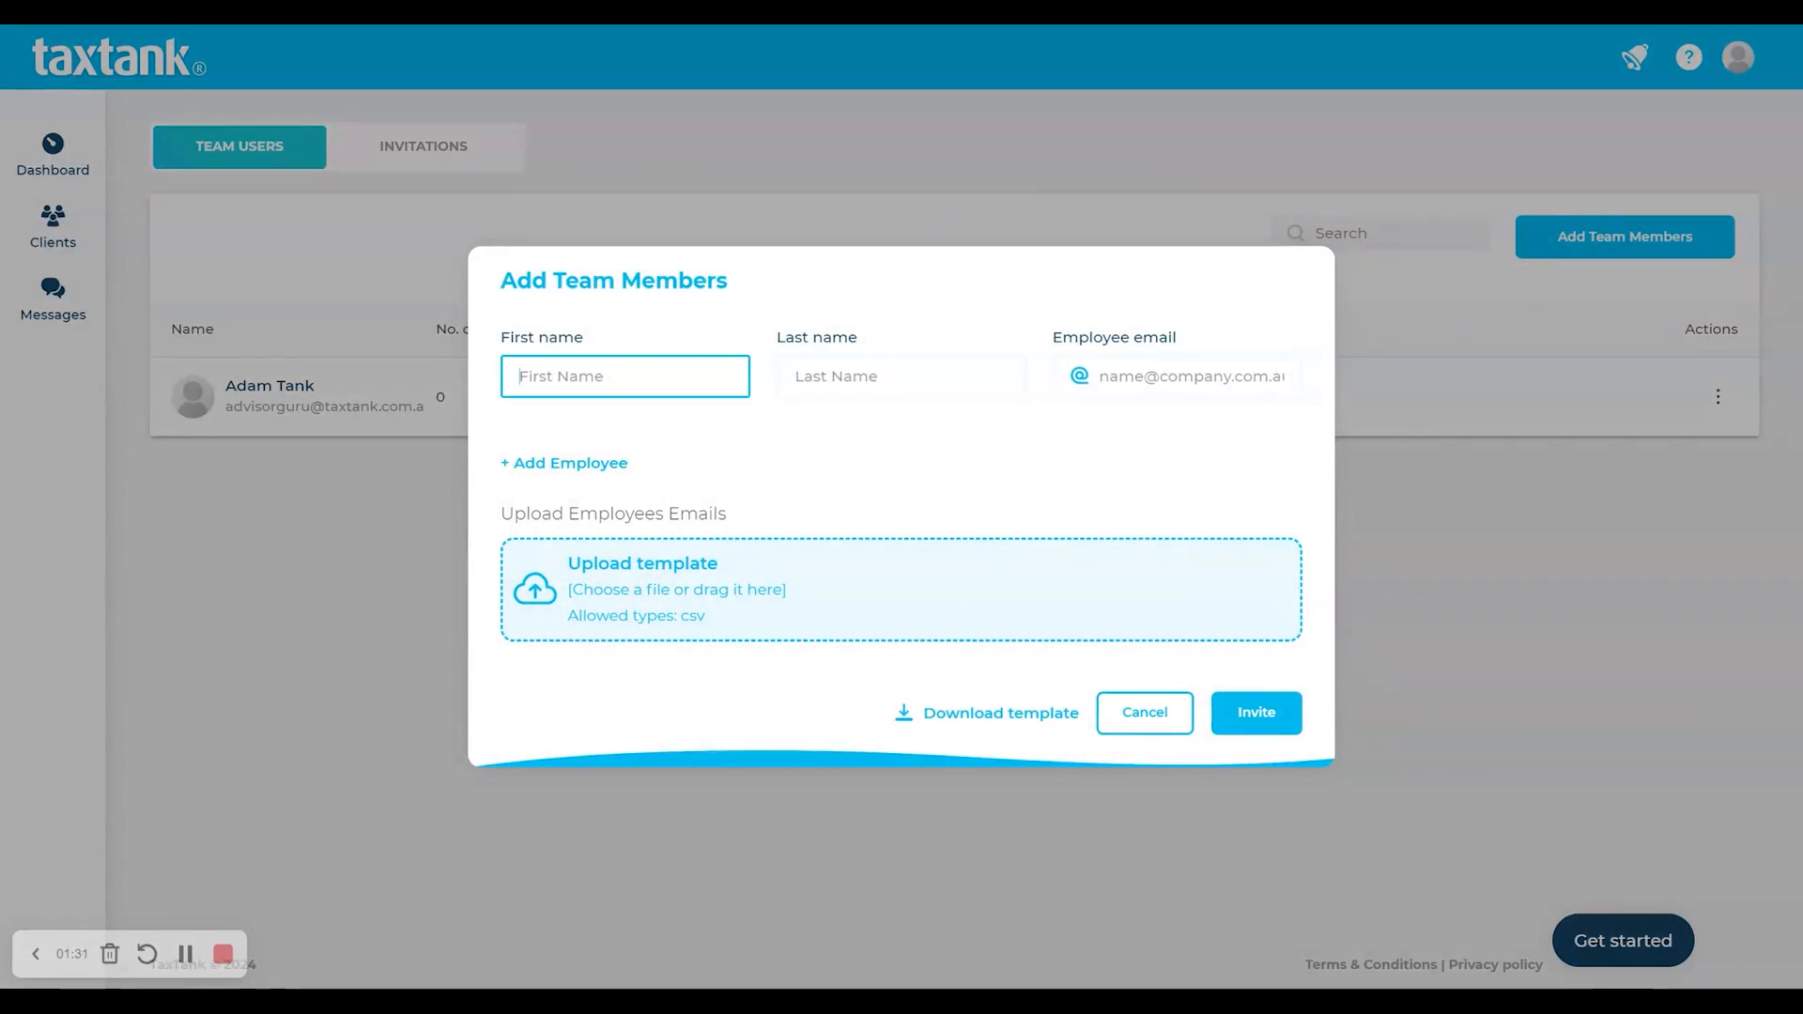
click(900, 375)
text(Tank)
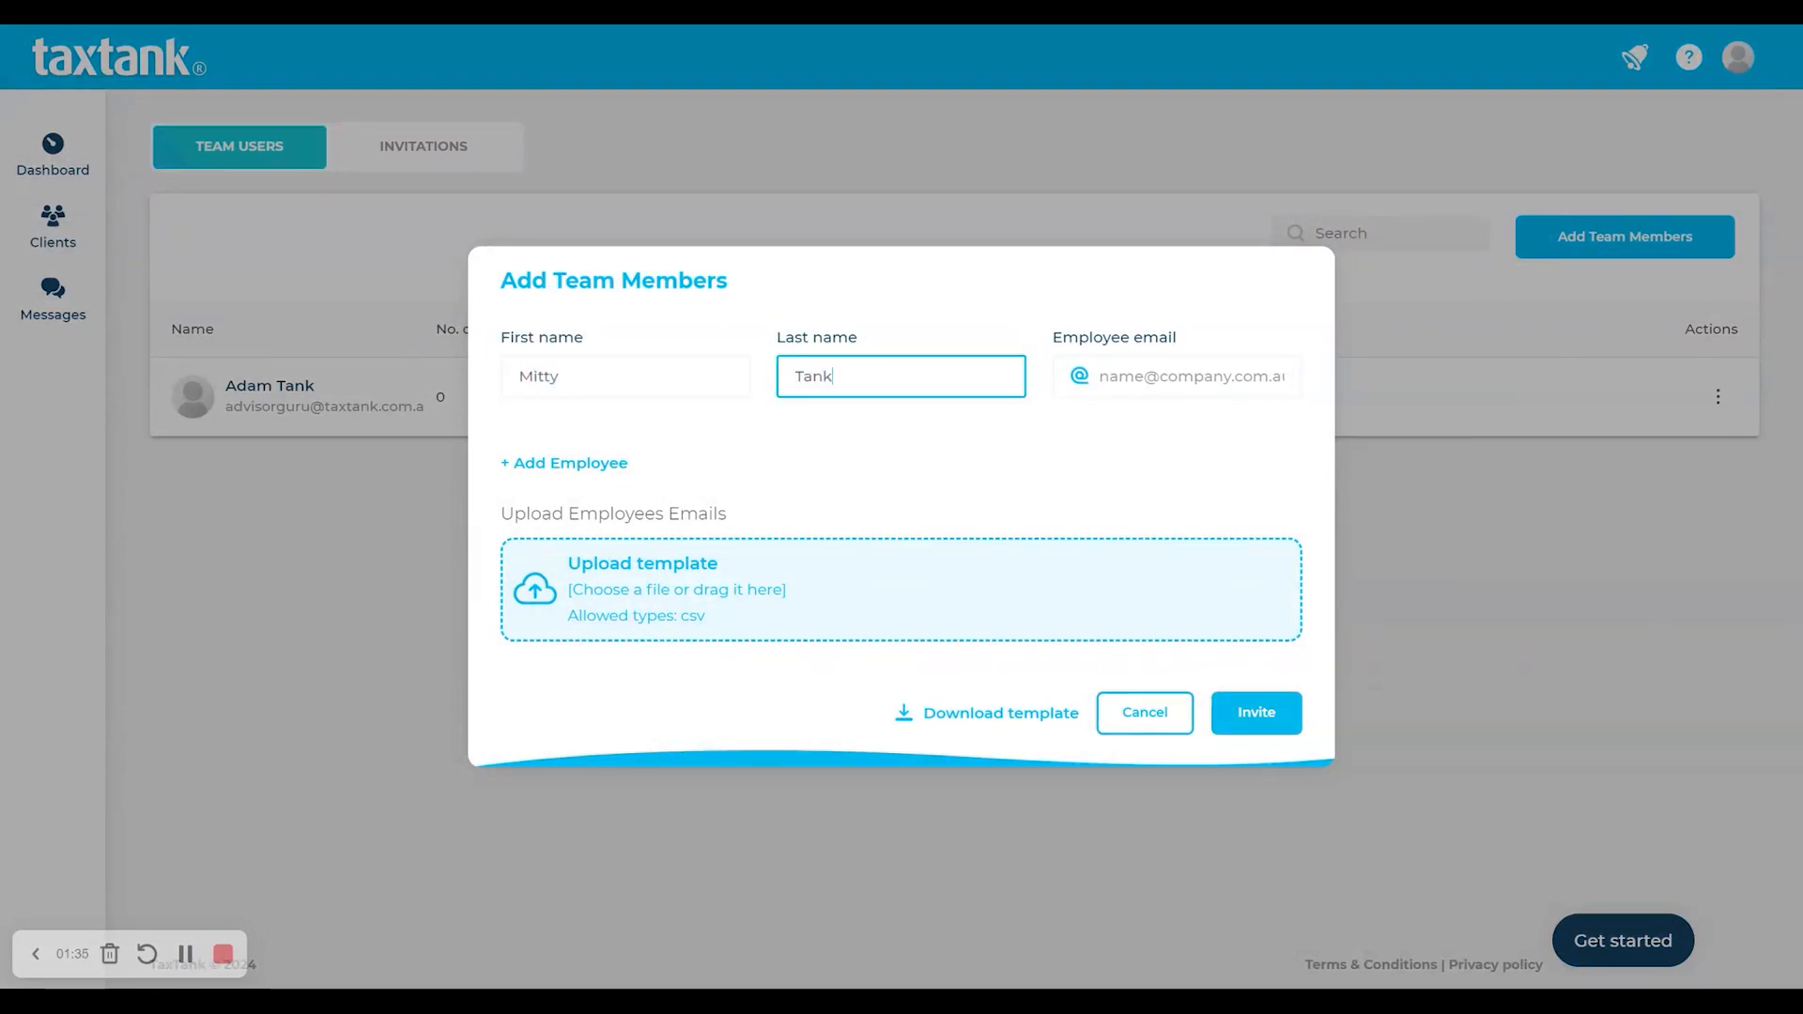
key(Tab)
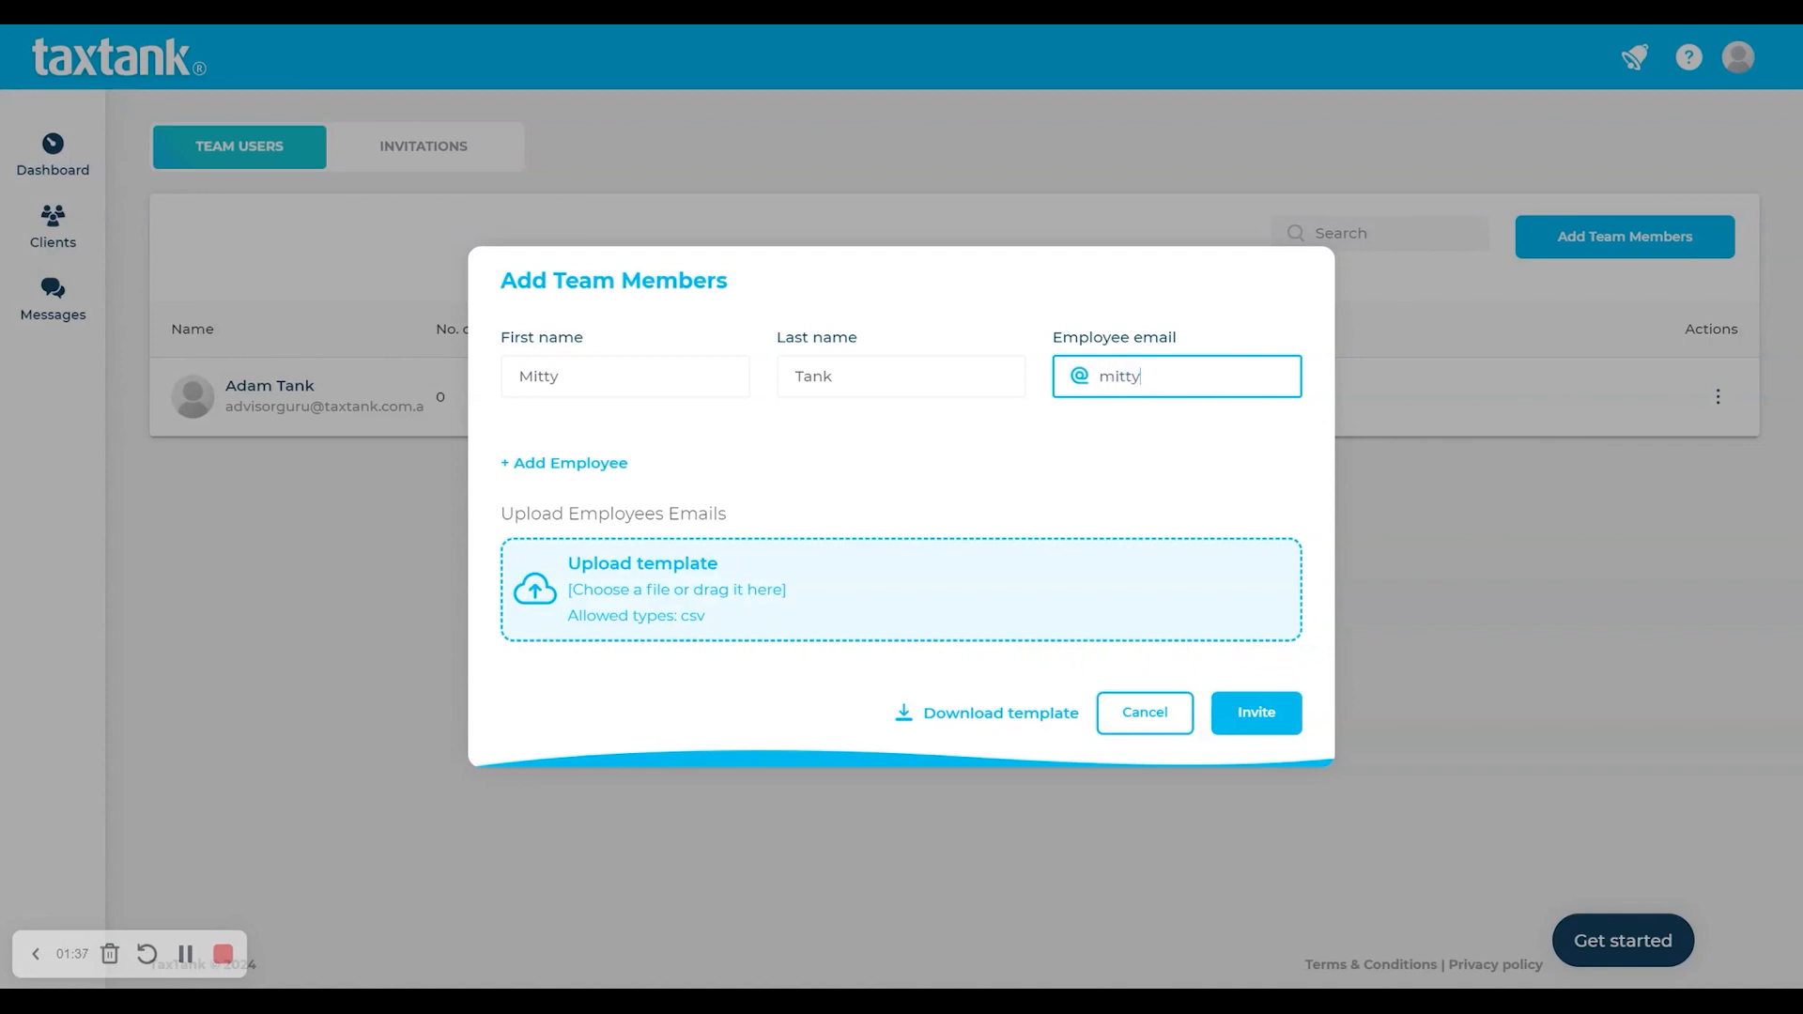
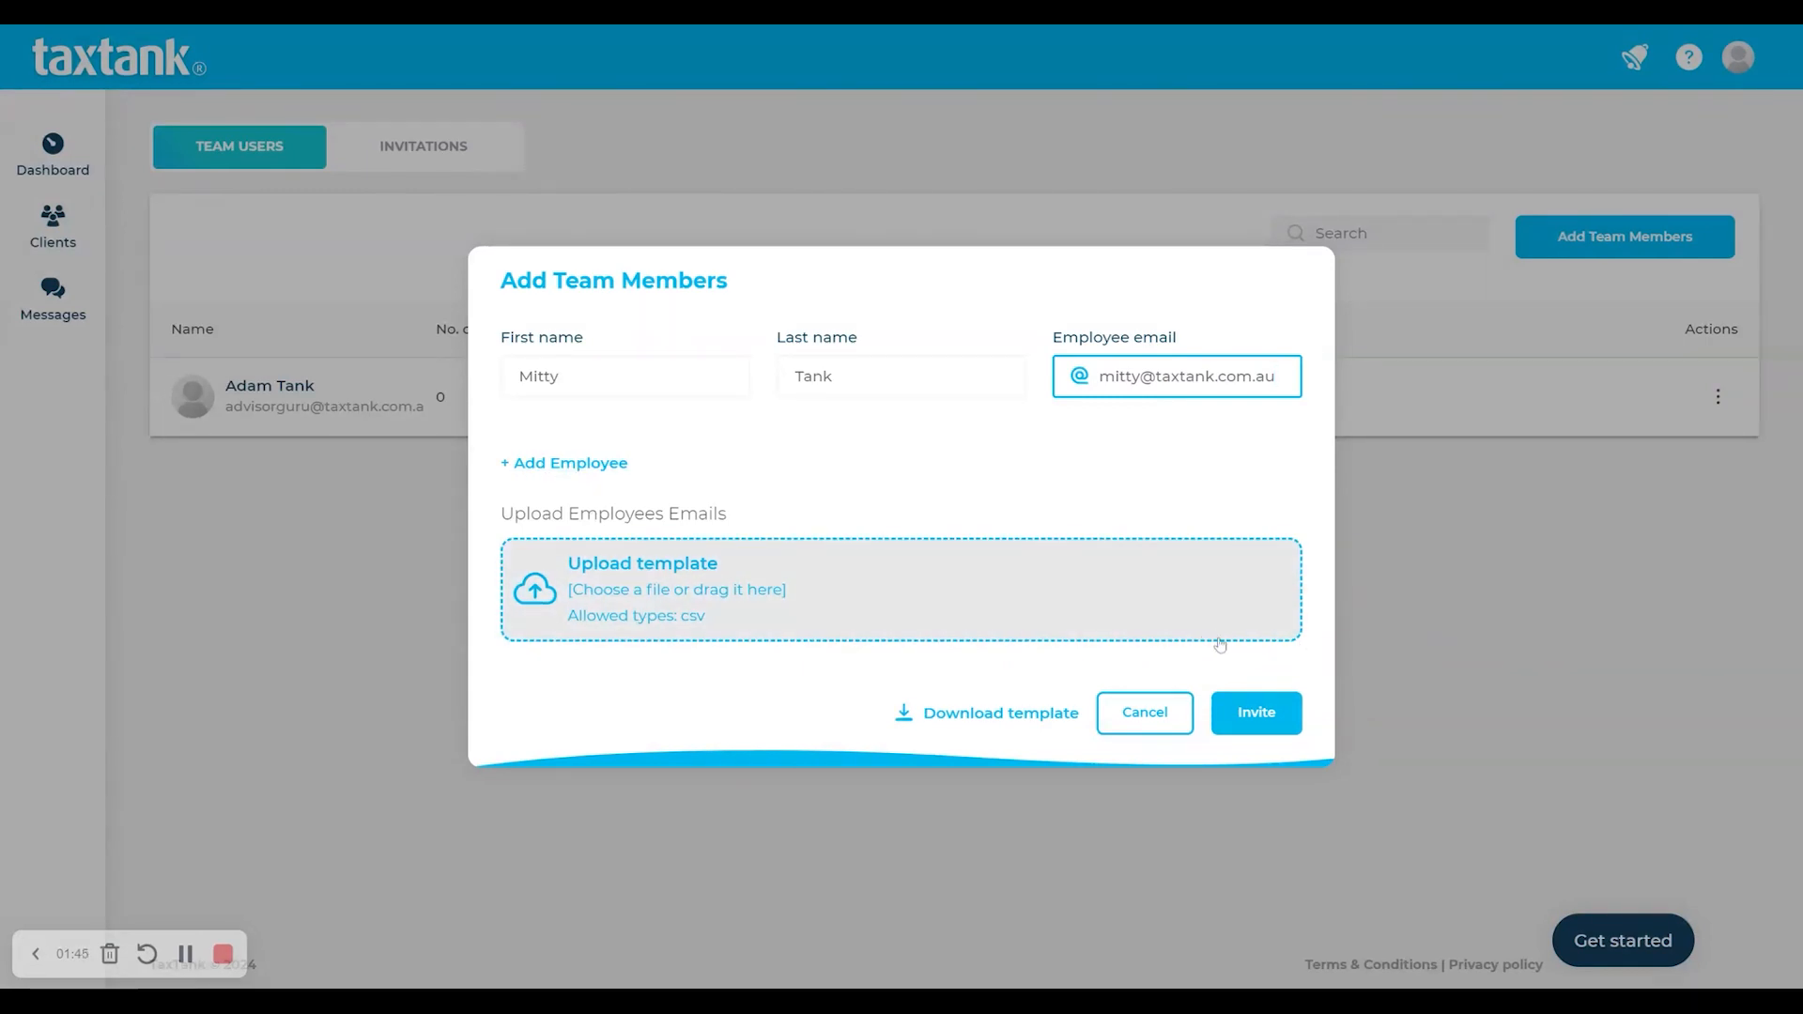
click(1268, 728)
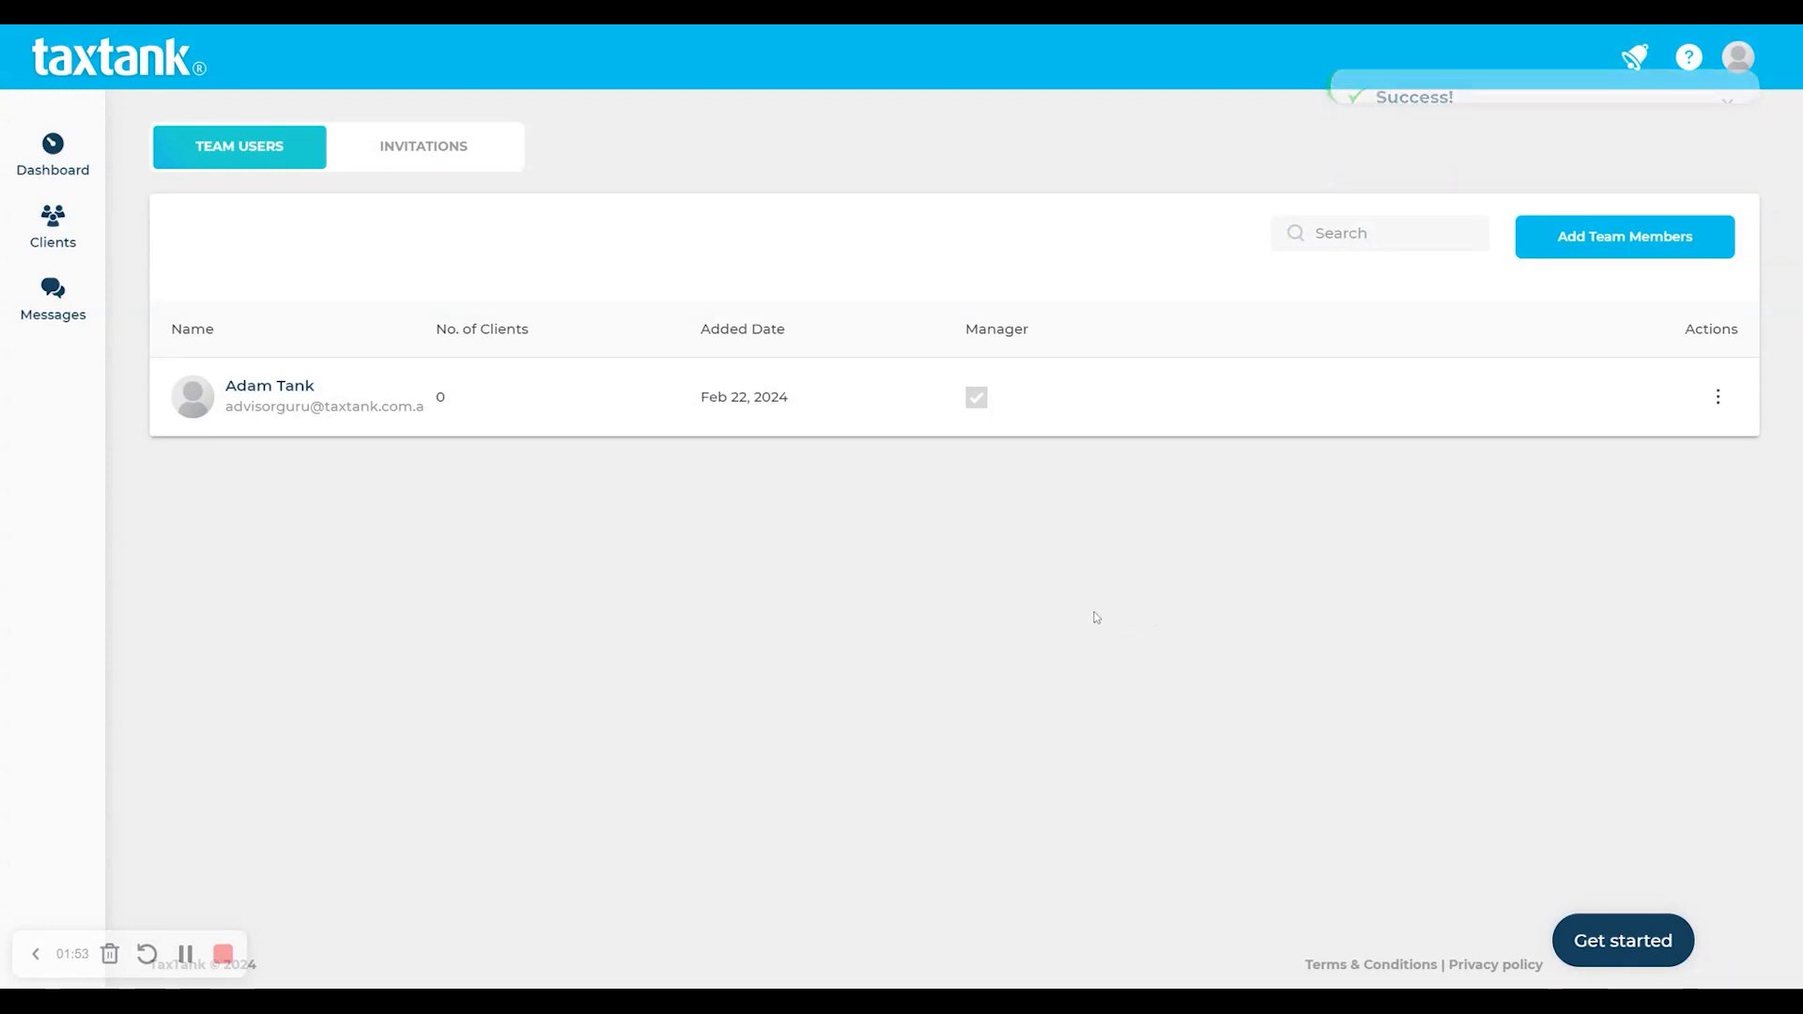
- Grant the newly invited team member the Manager role and confirm it
click(429, 160)
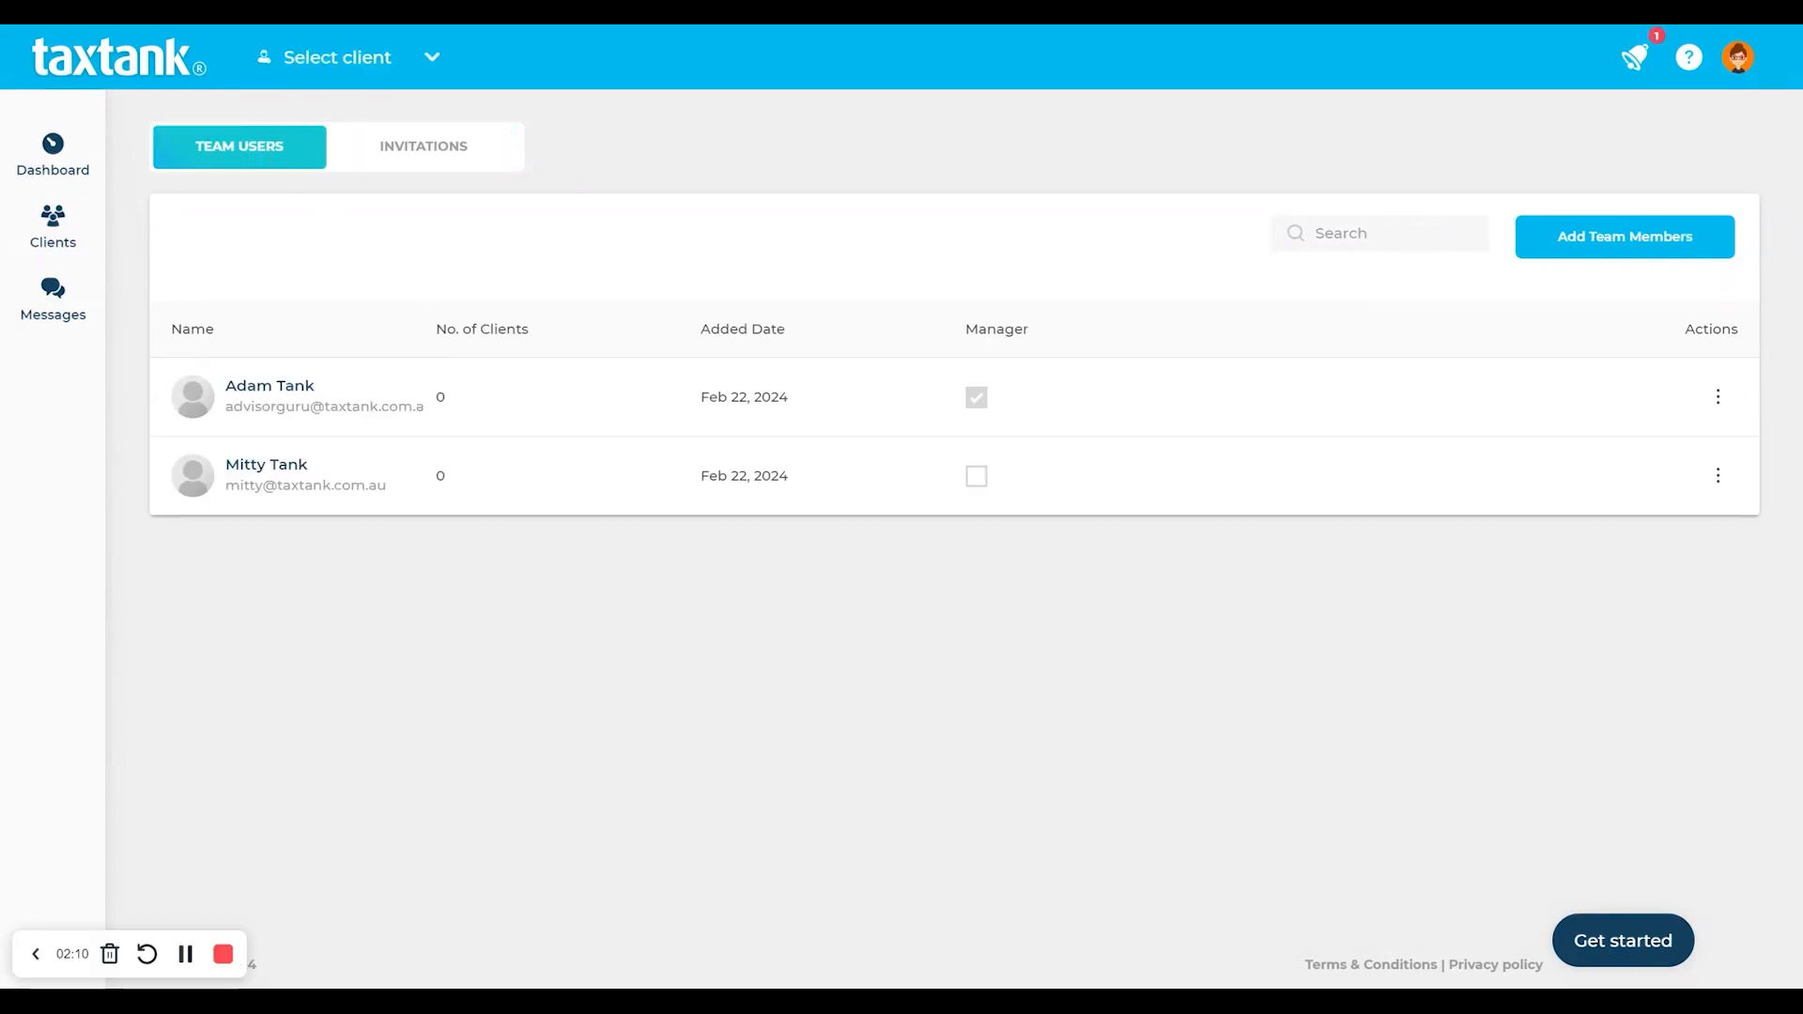
click(978, 477)
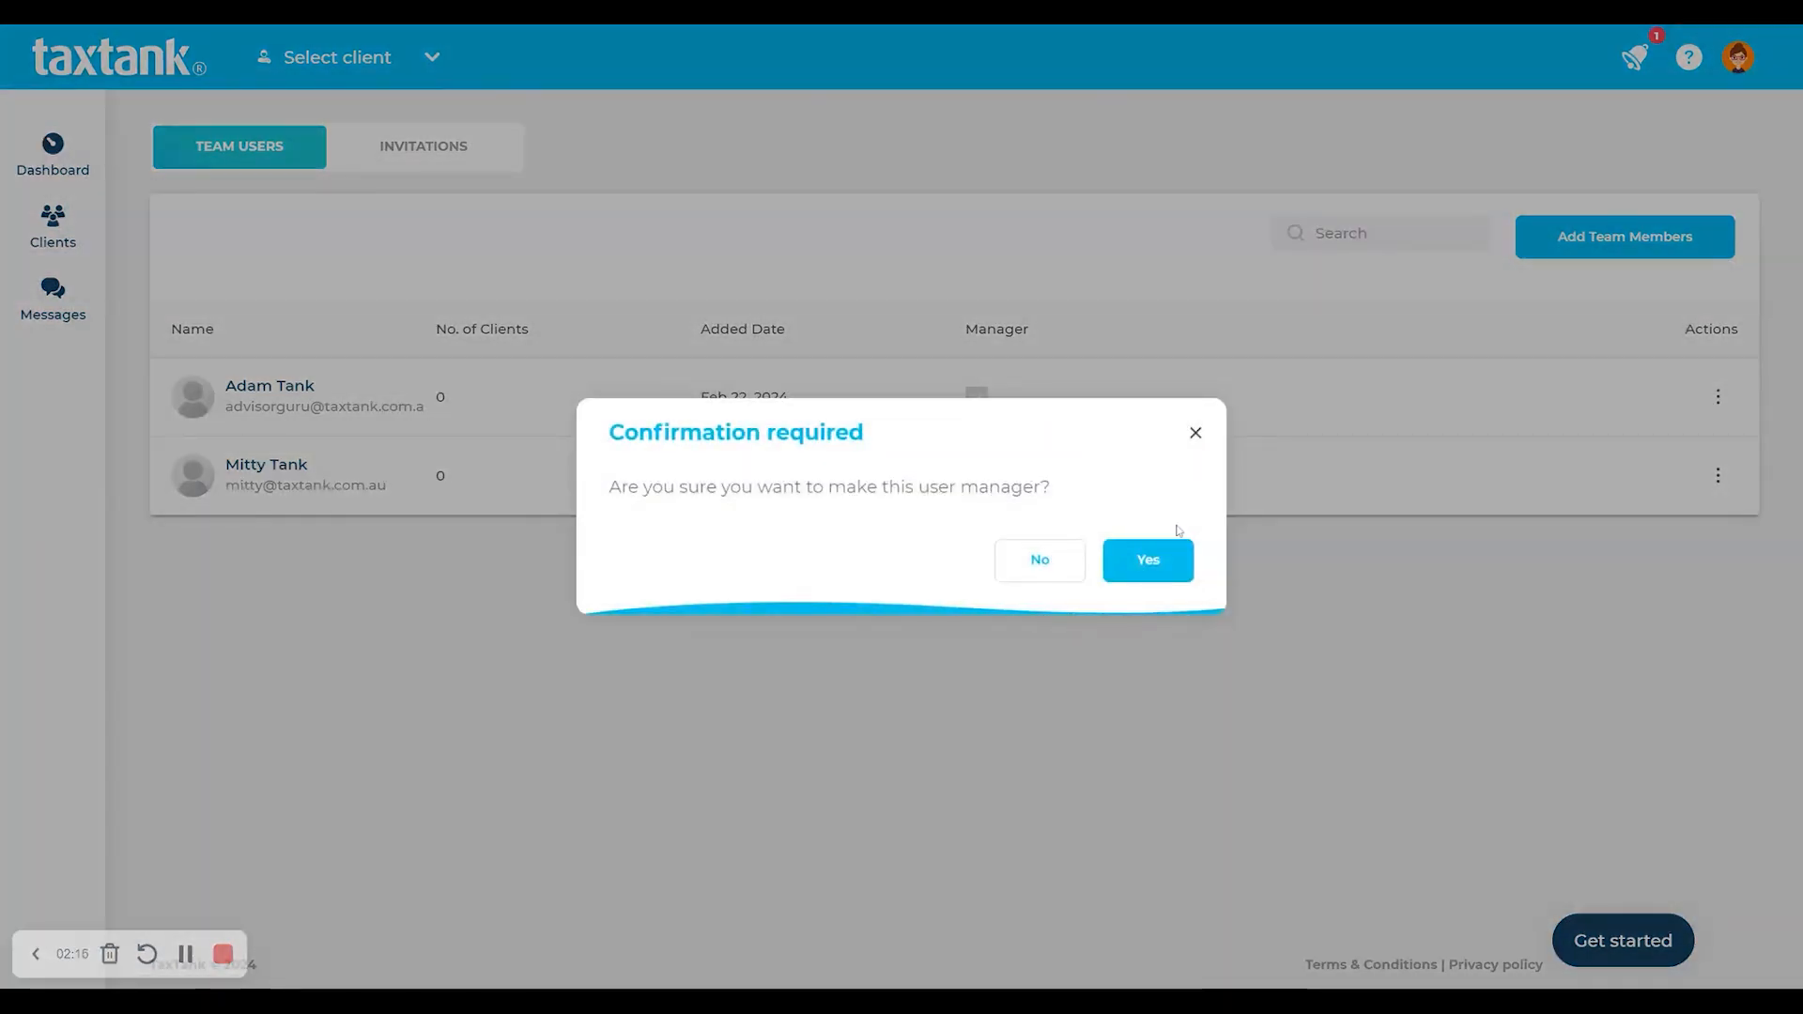
click(1182, 562)
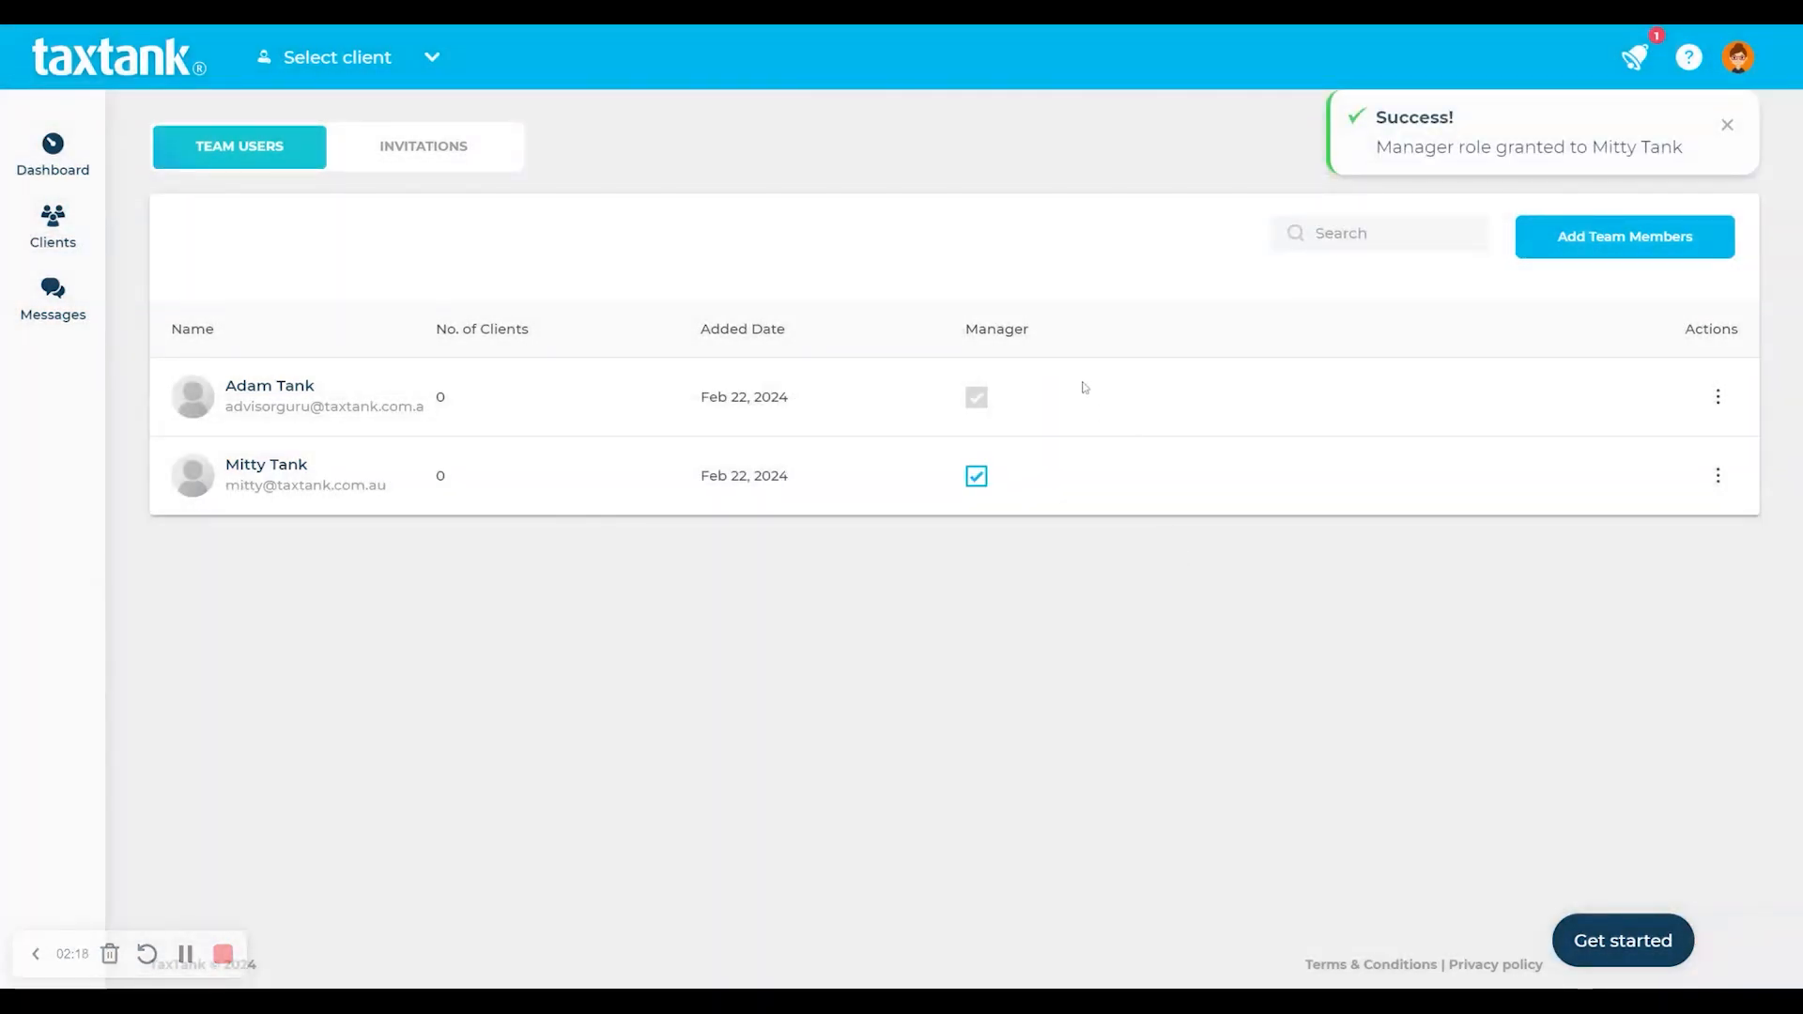
drag(1039, 337, 949, 333)
click(922, 349)
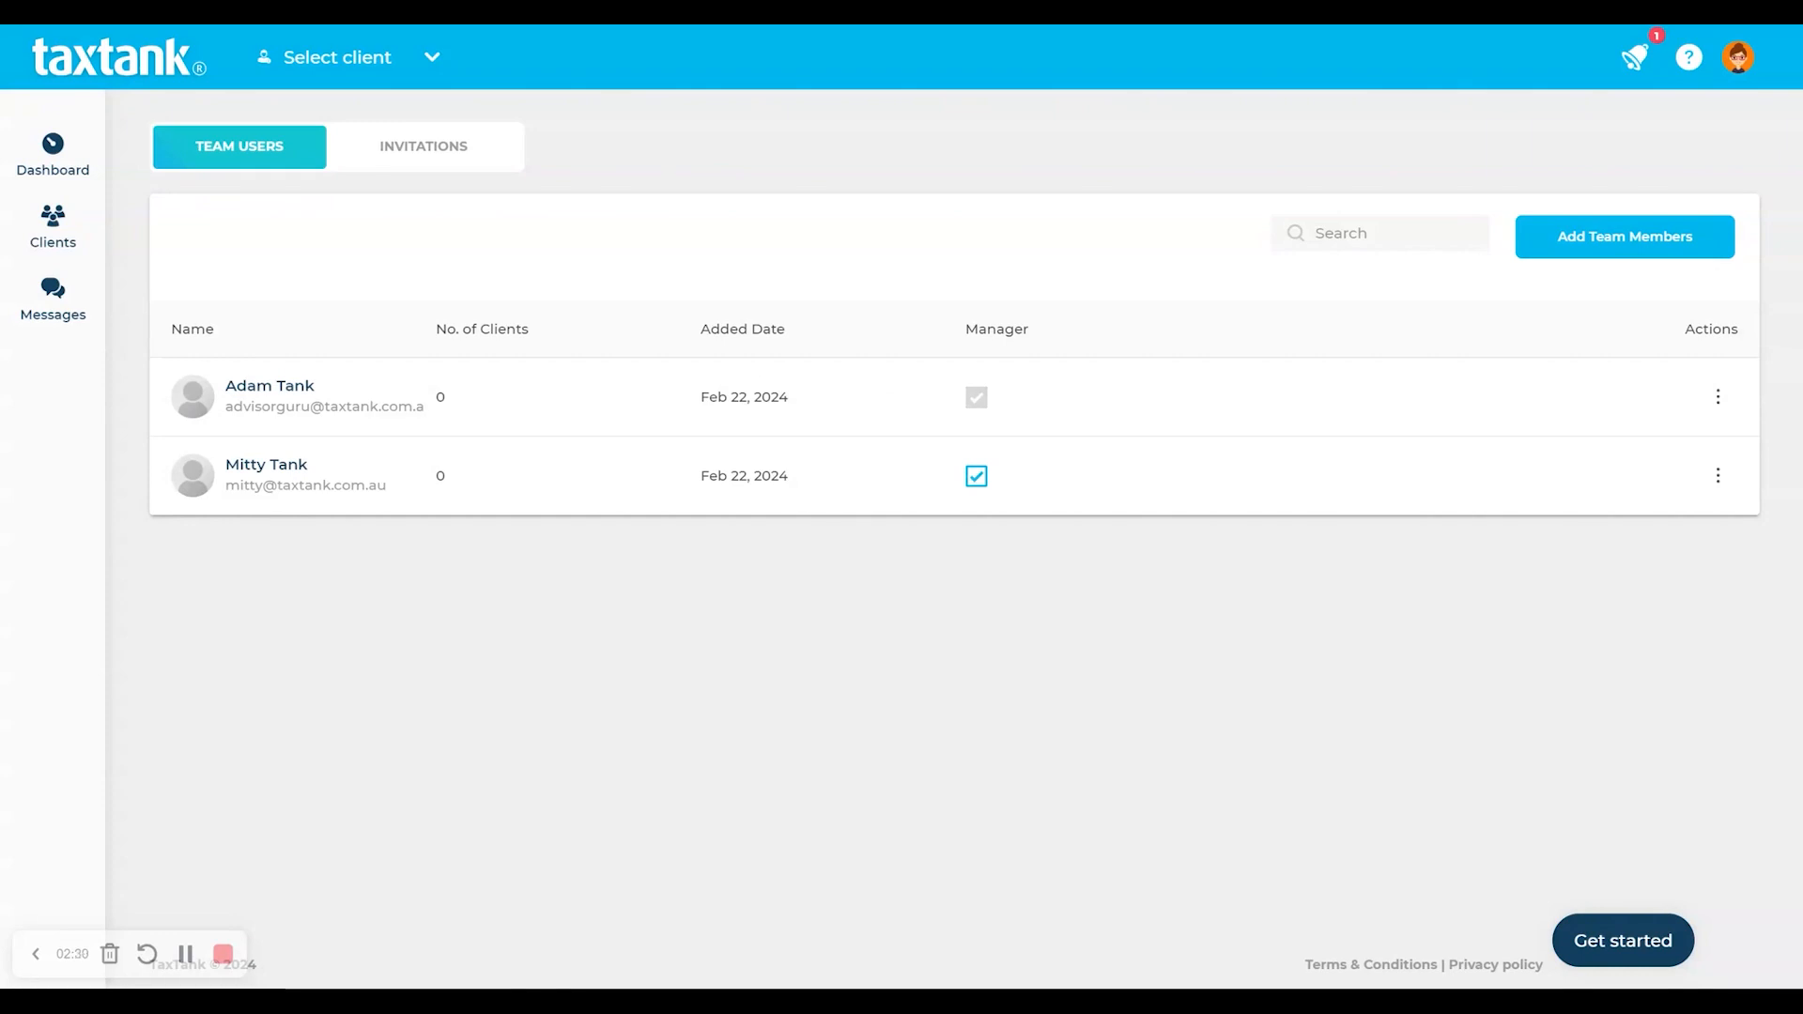
- Dismiss the setup checklist and go to the Clients overview page
click(1654, 932)
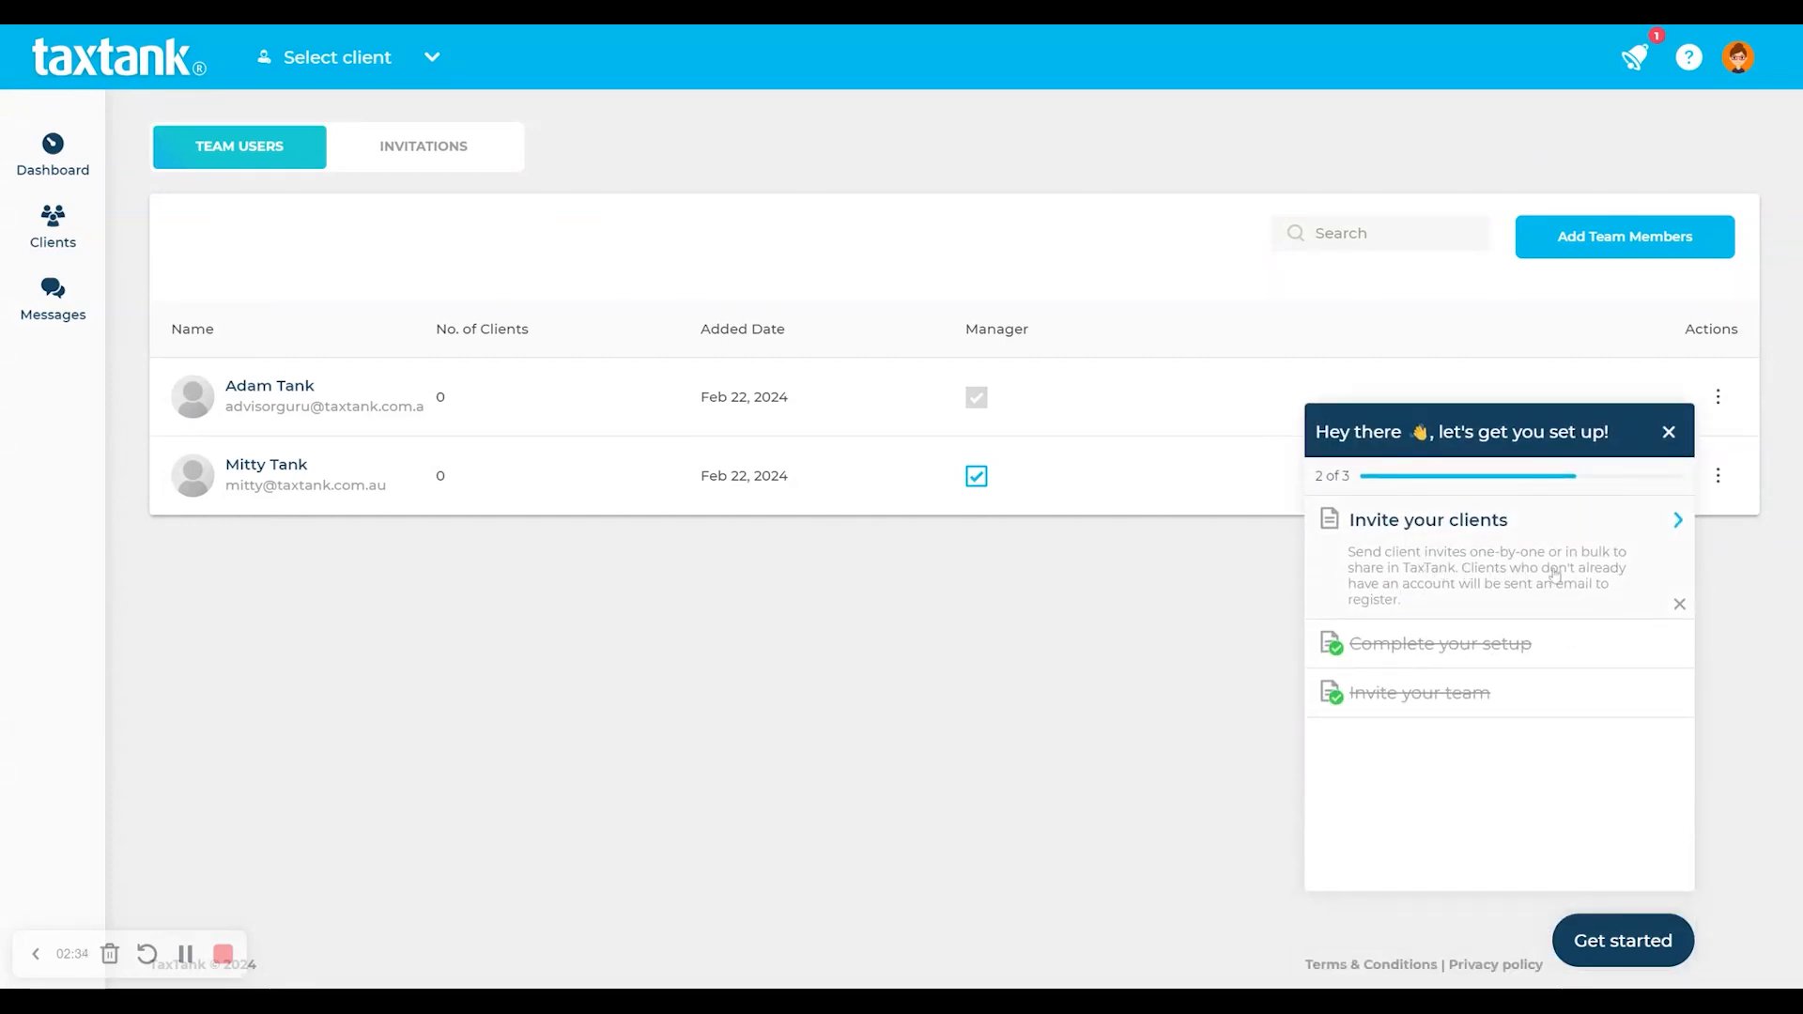
click(1671, 433)
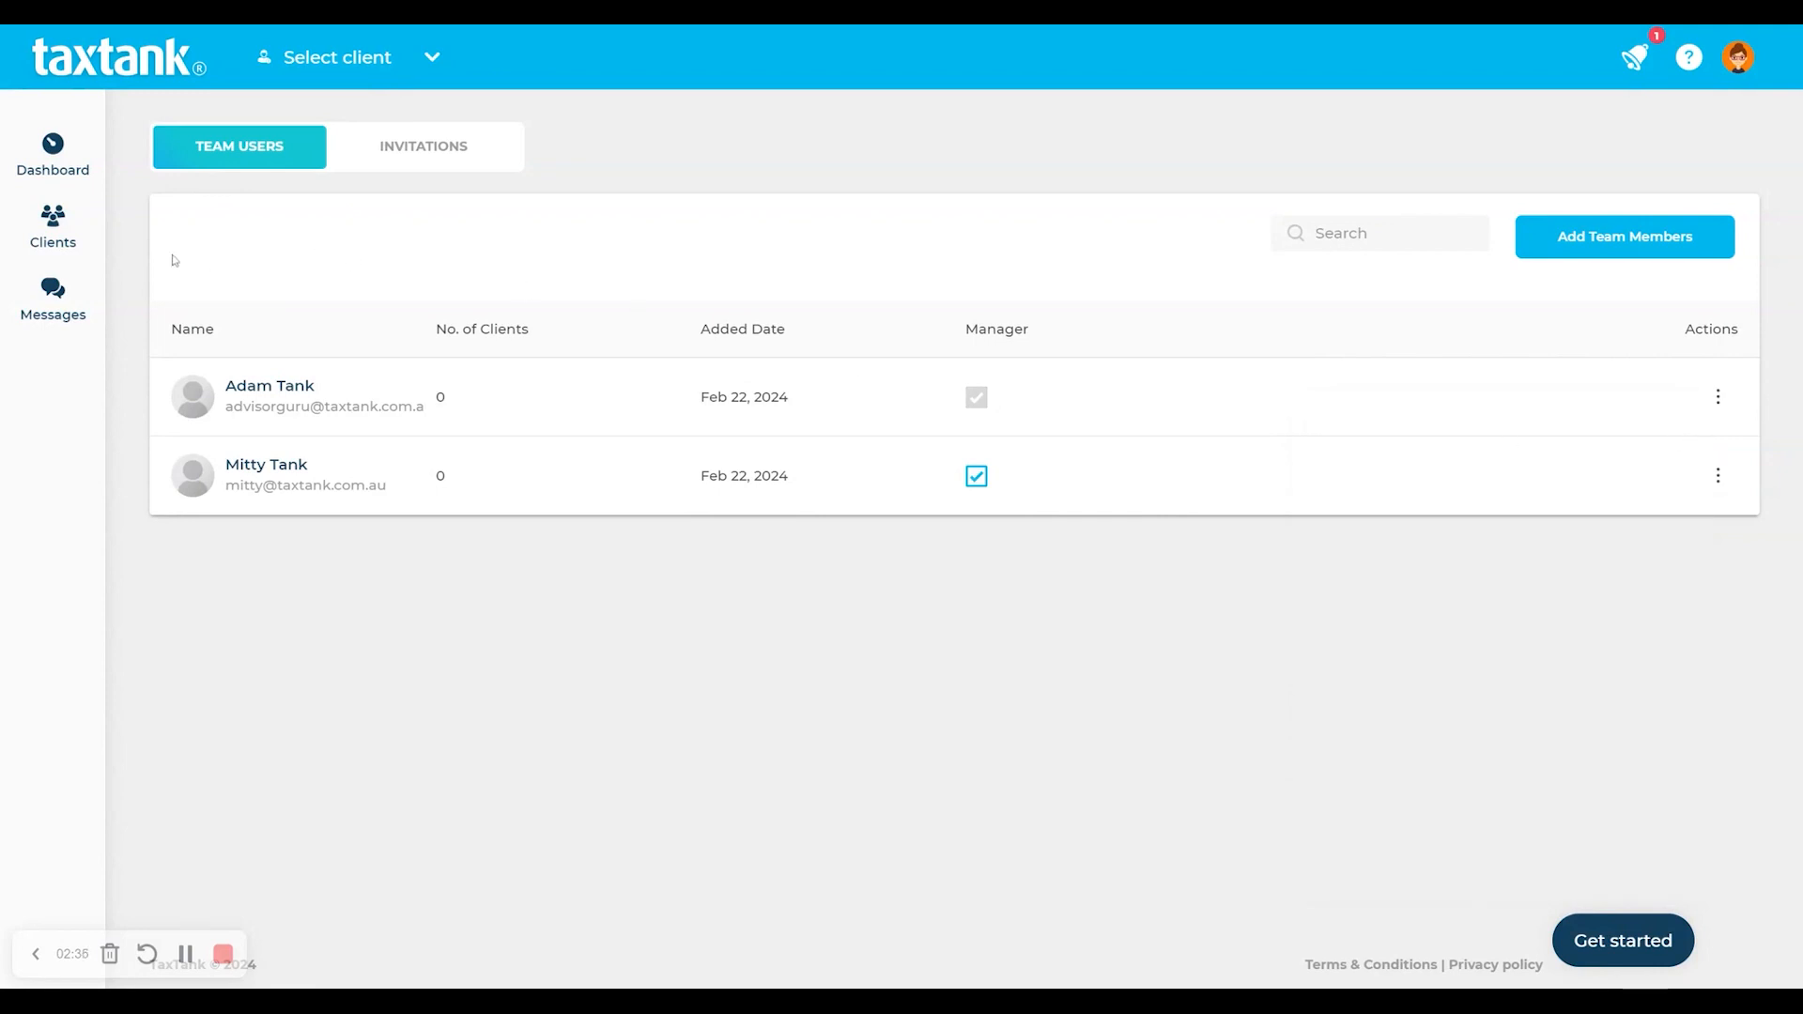
click(47, 242)
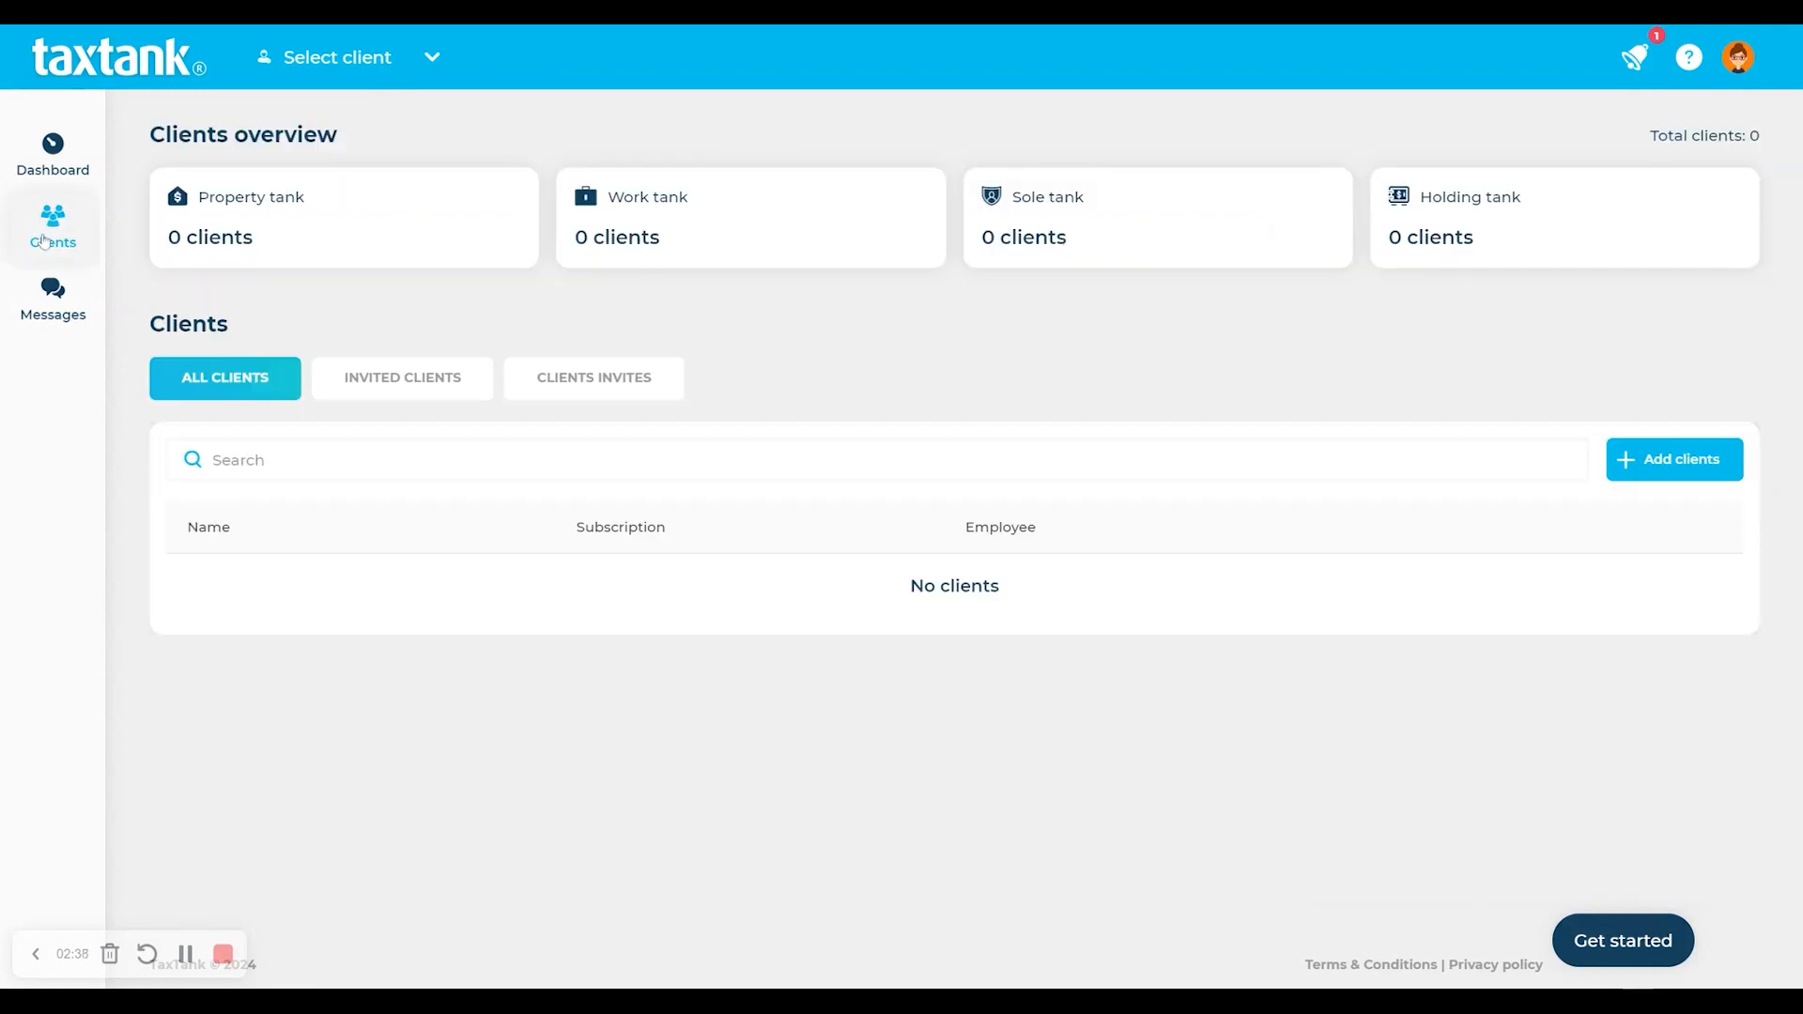
- From Clients Invites, invite a client with first name, last name and e-mail, assigned to the original manager
click(368, 385)
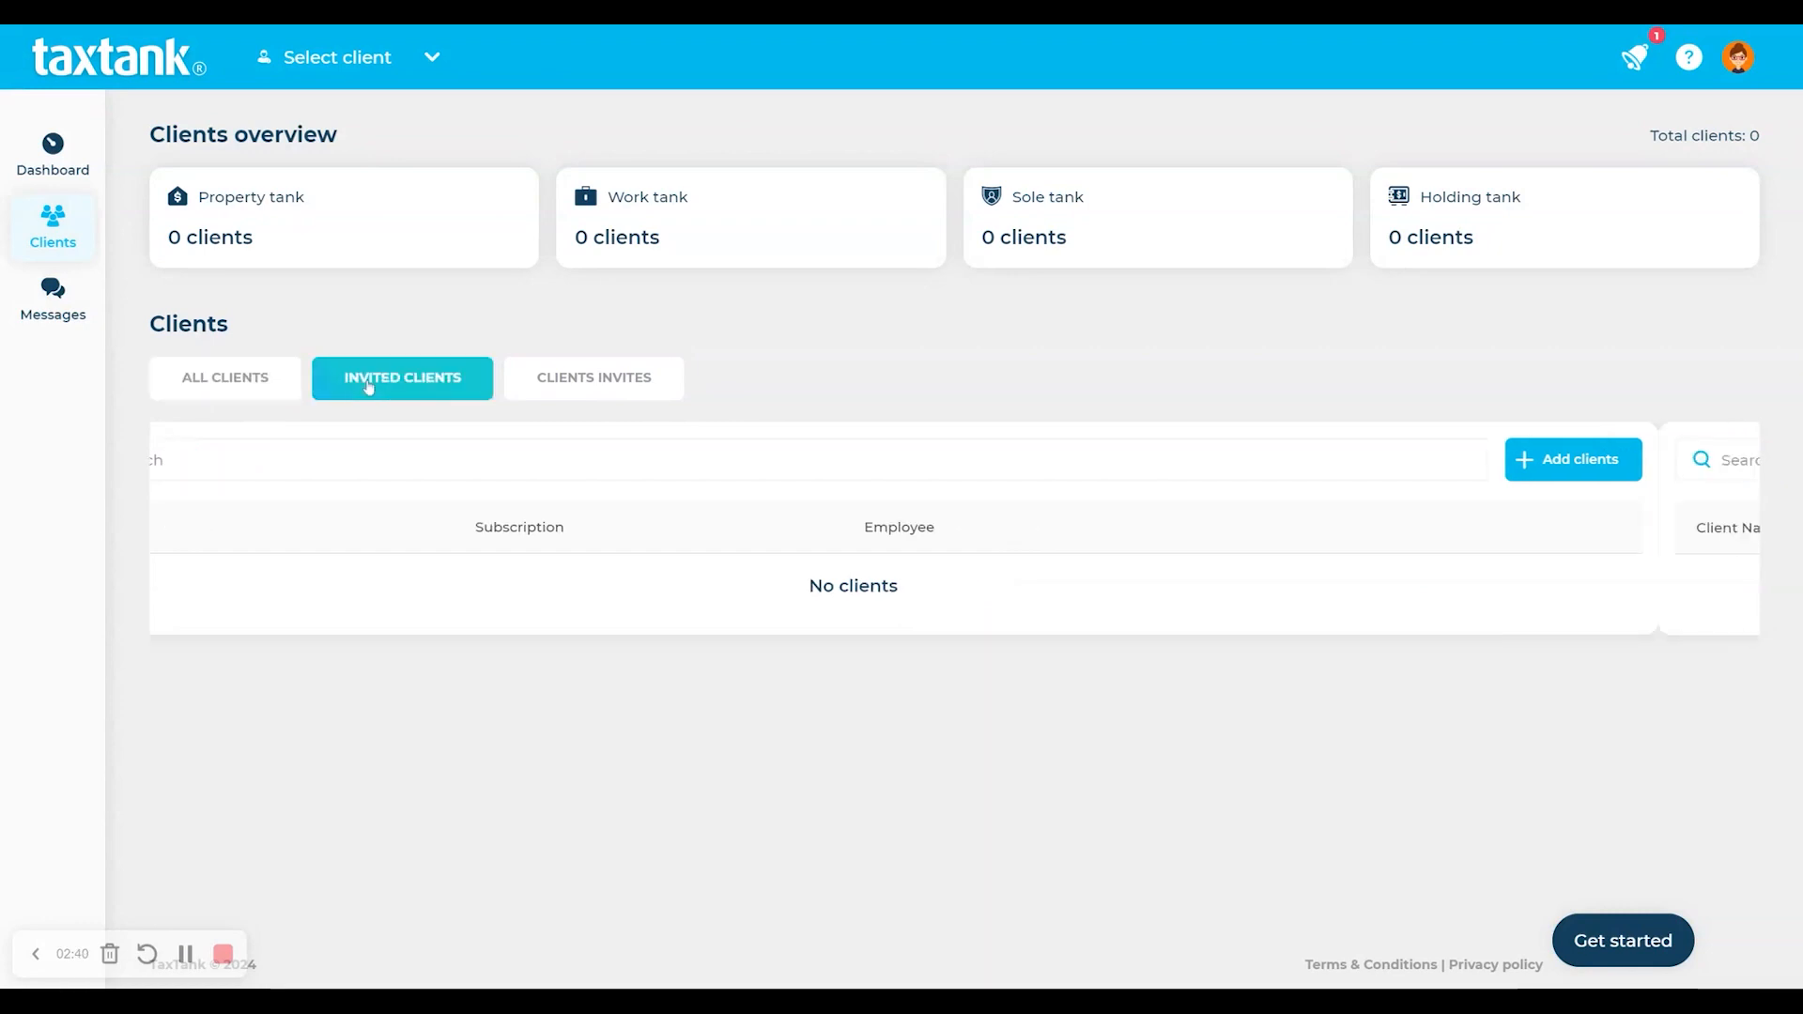
click(579, 390)
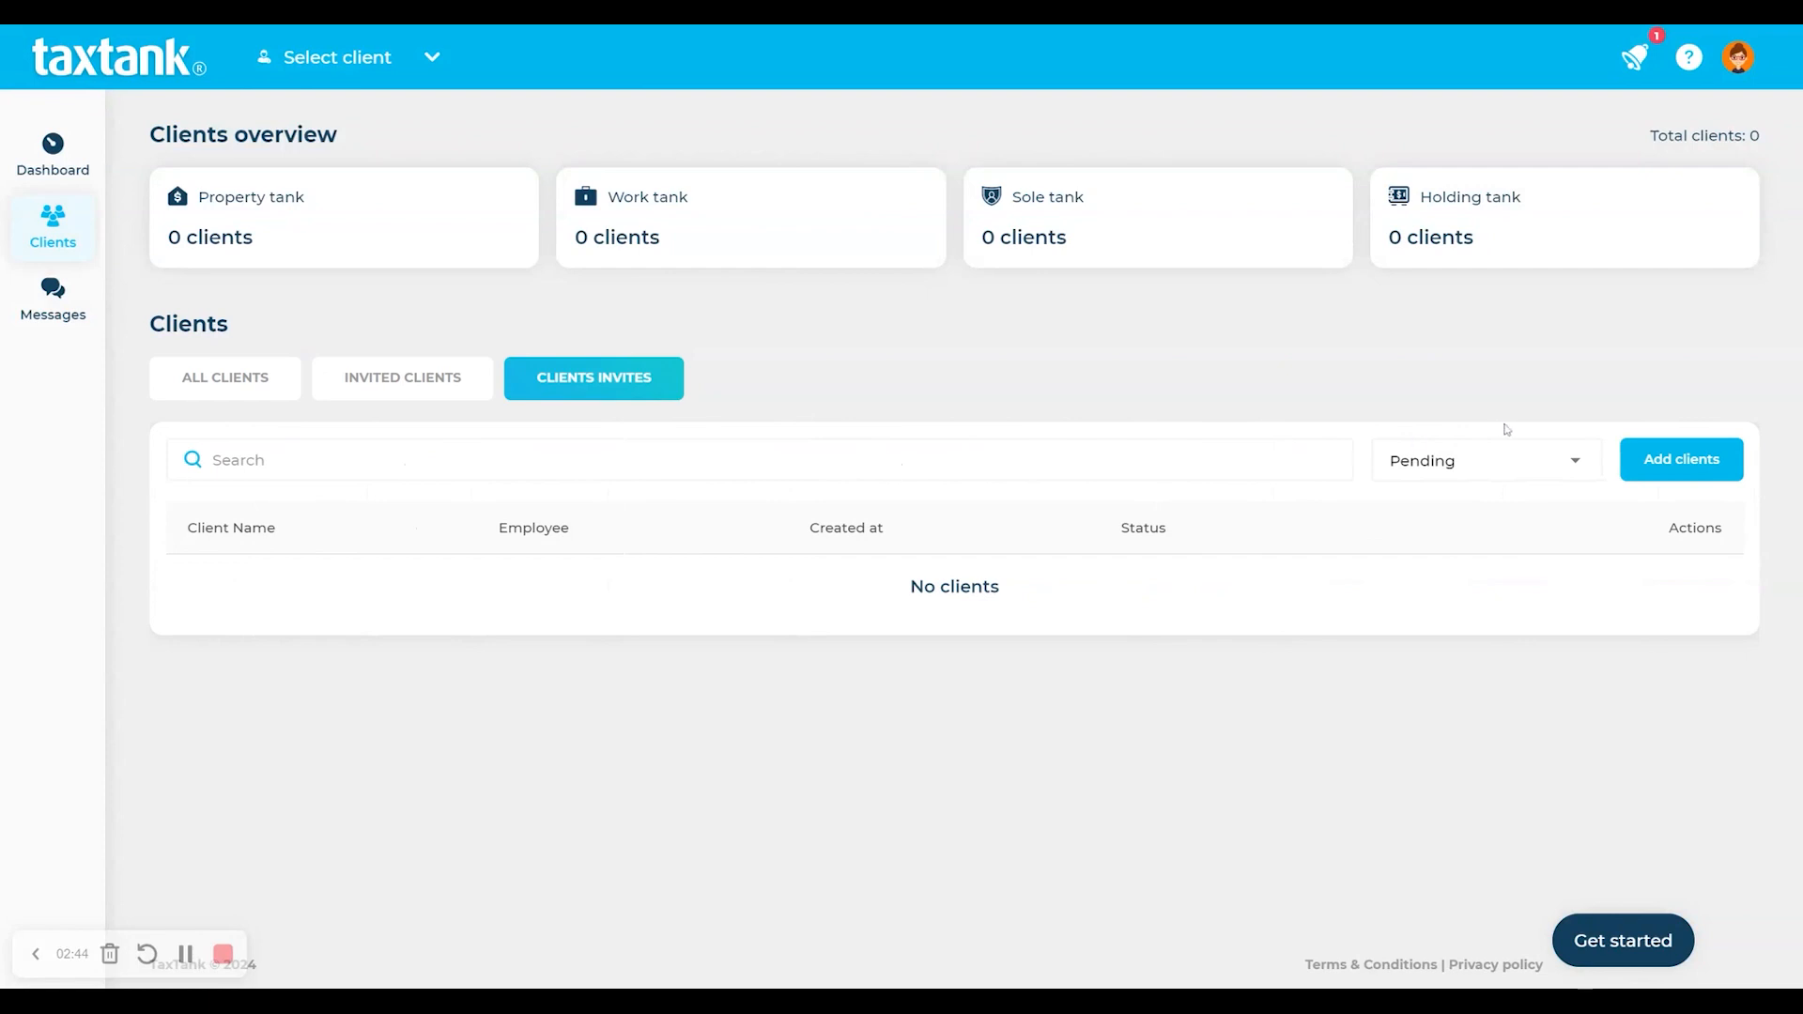
click(1679, 464)
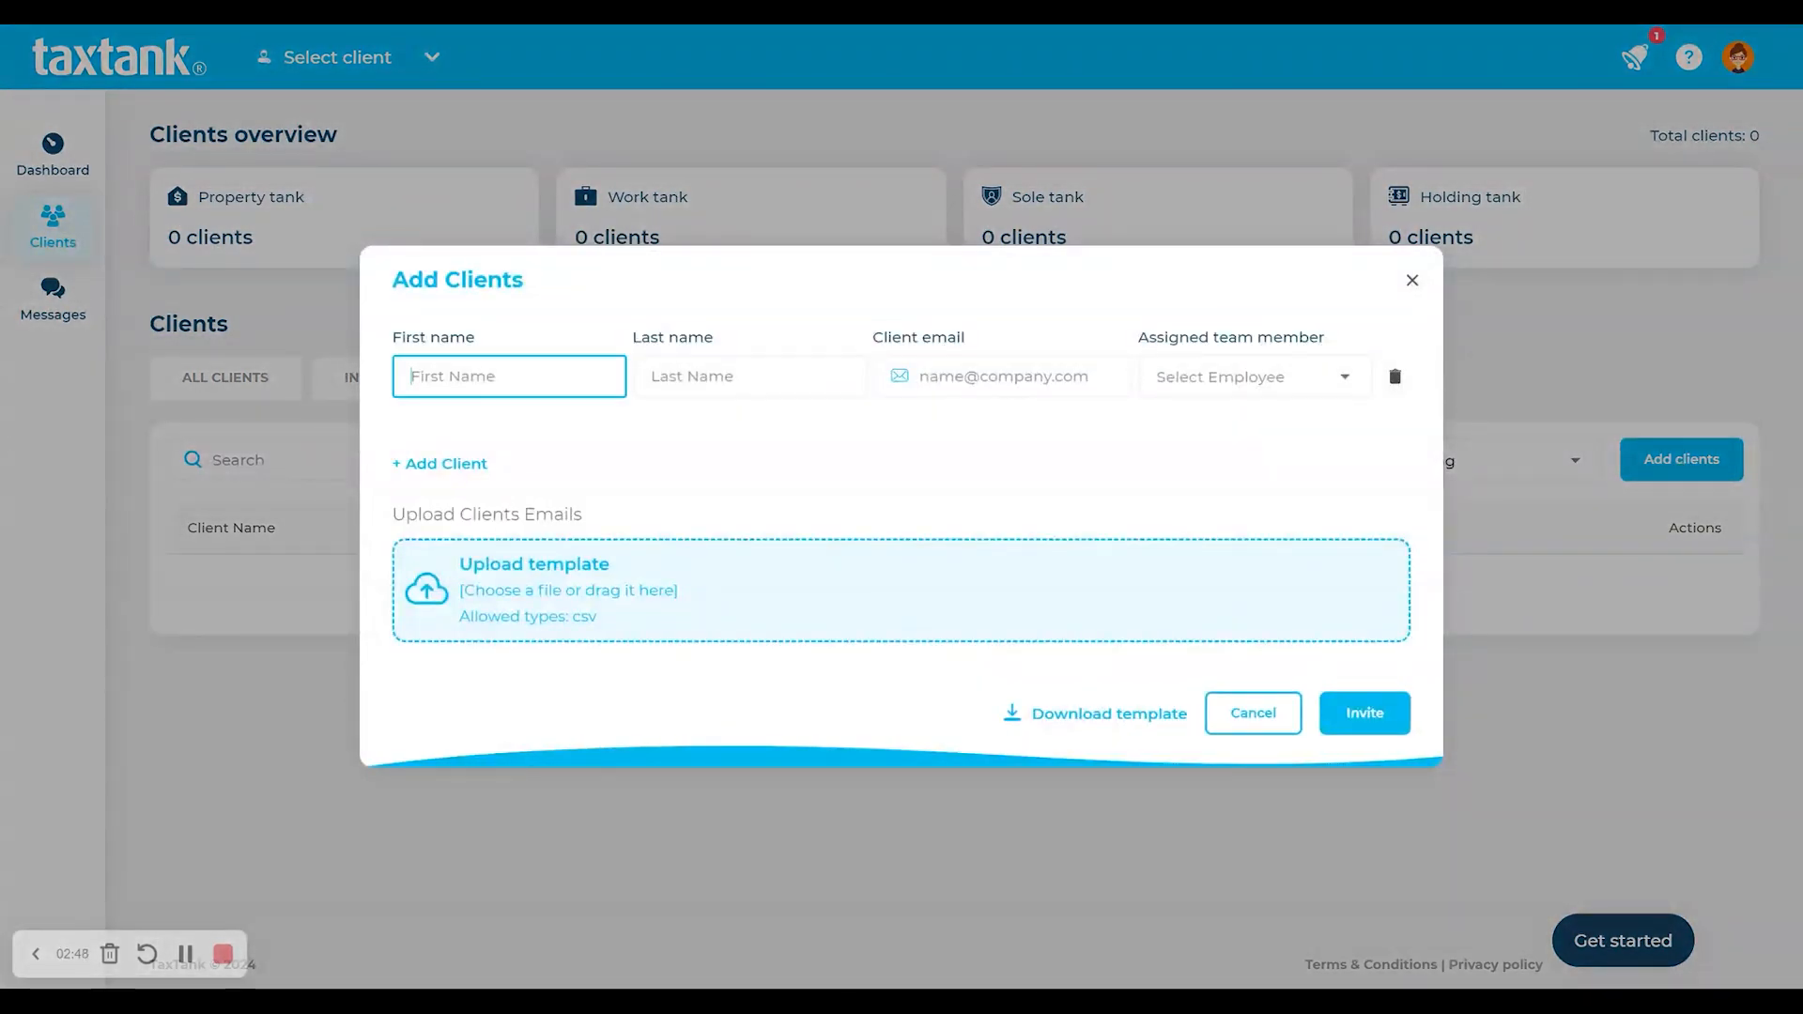
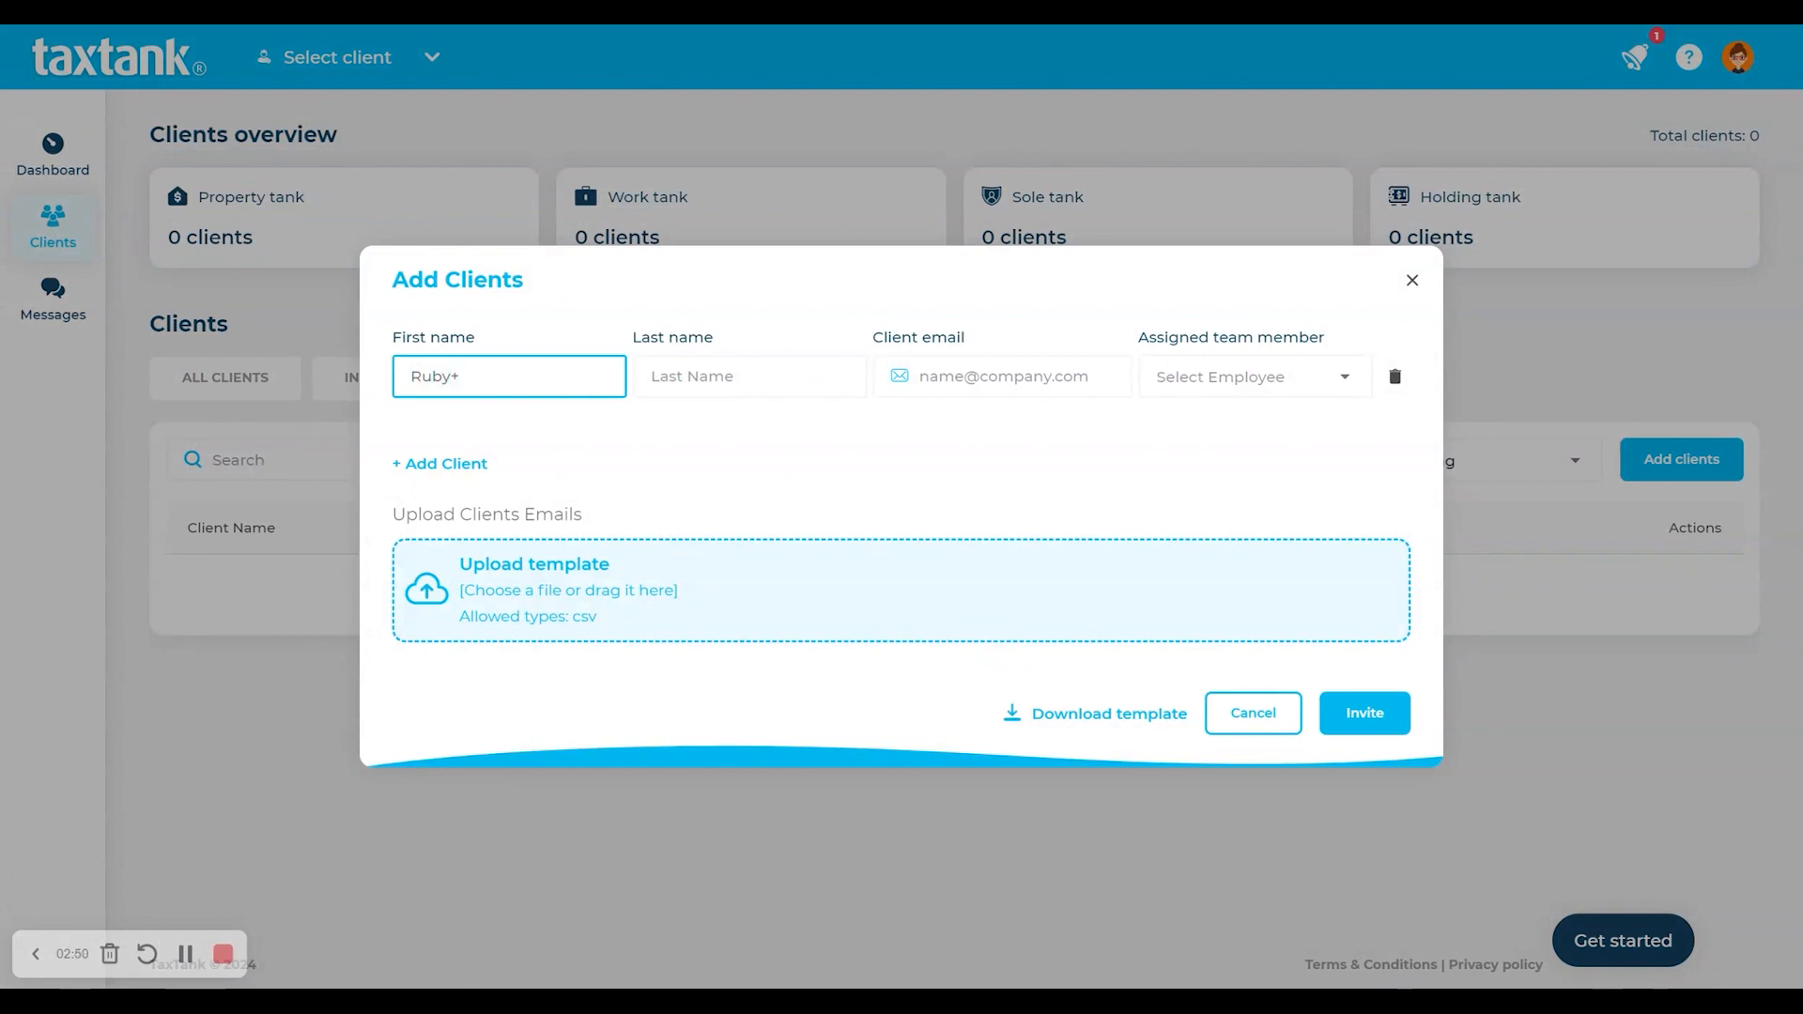
key(Tab)
key(Tab)
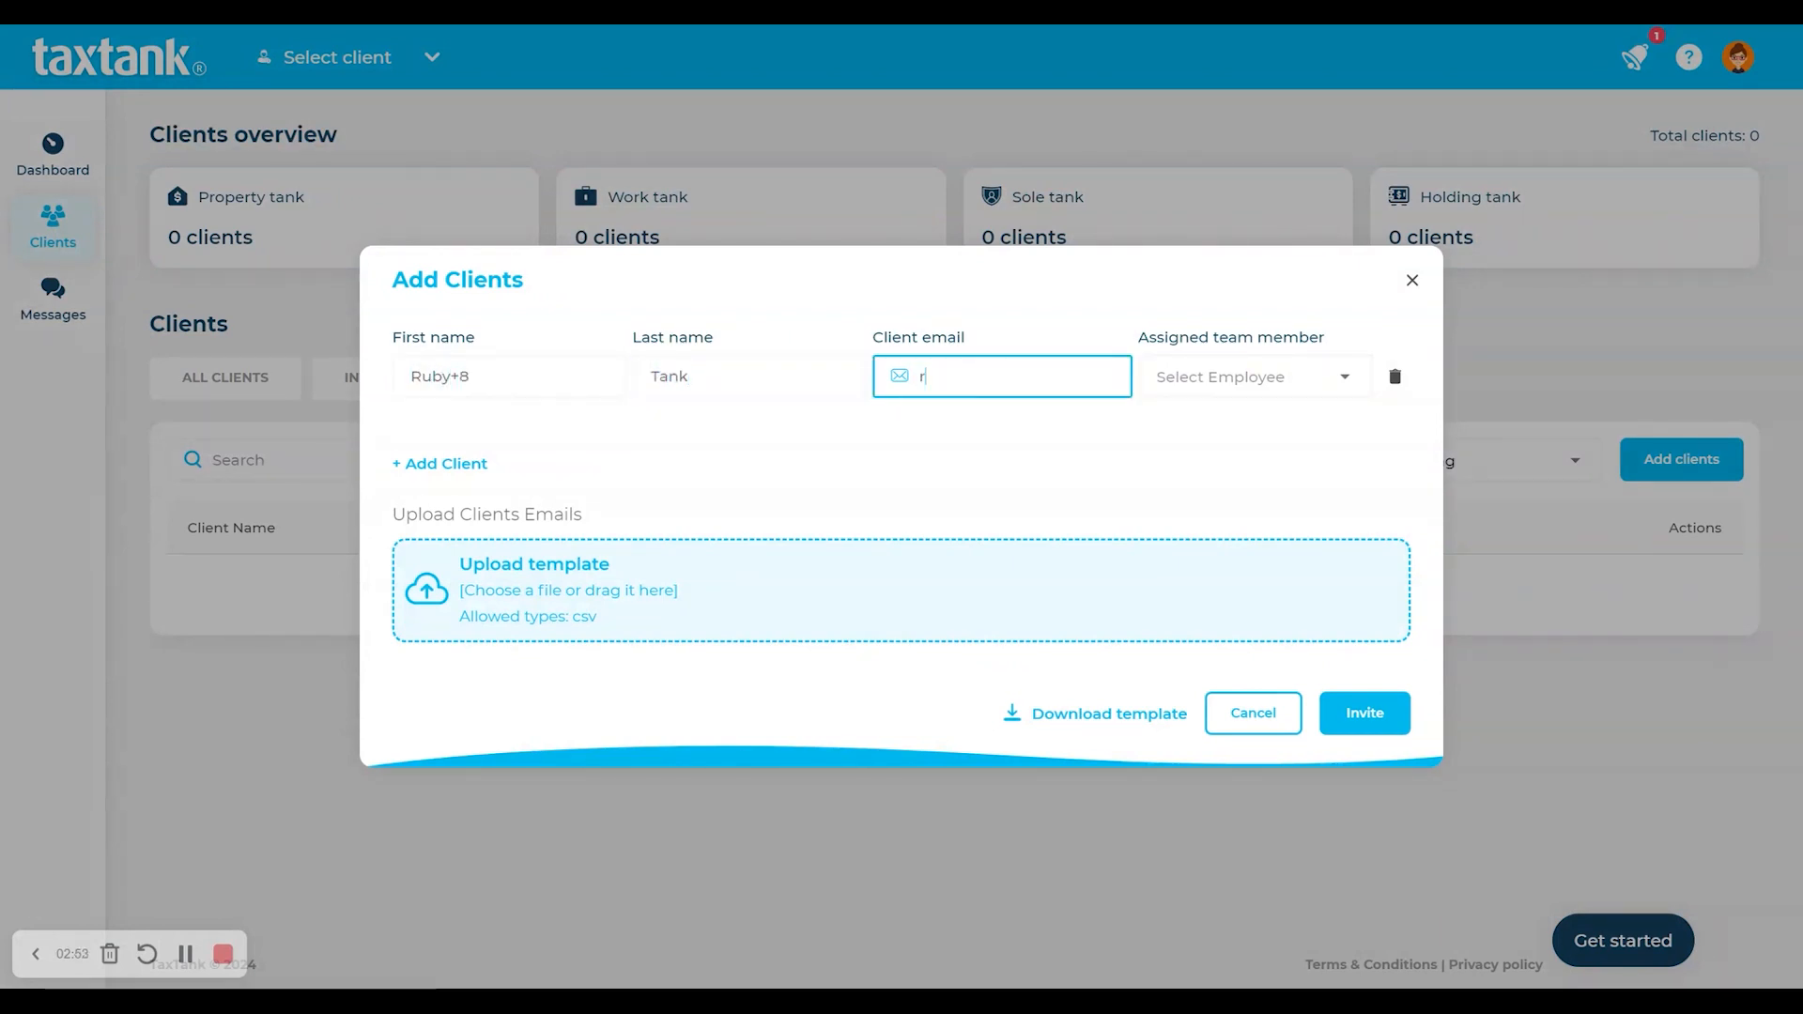
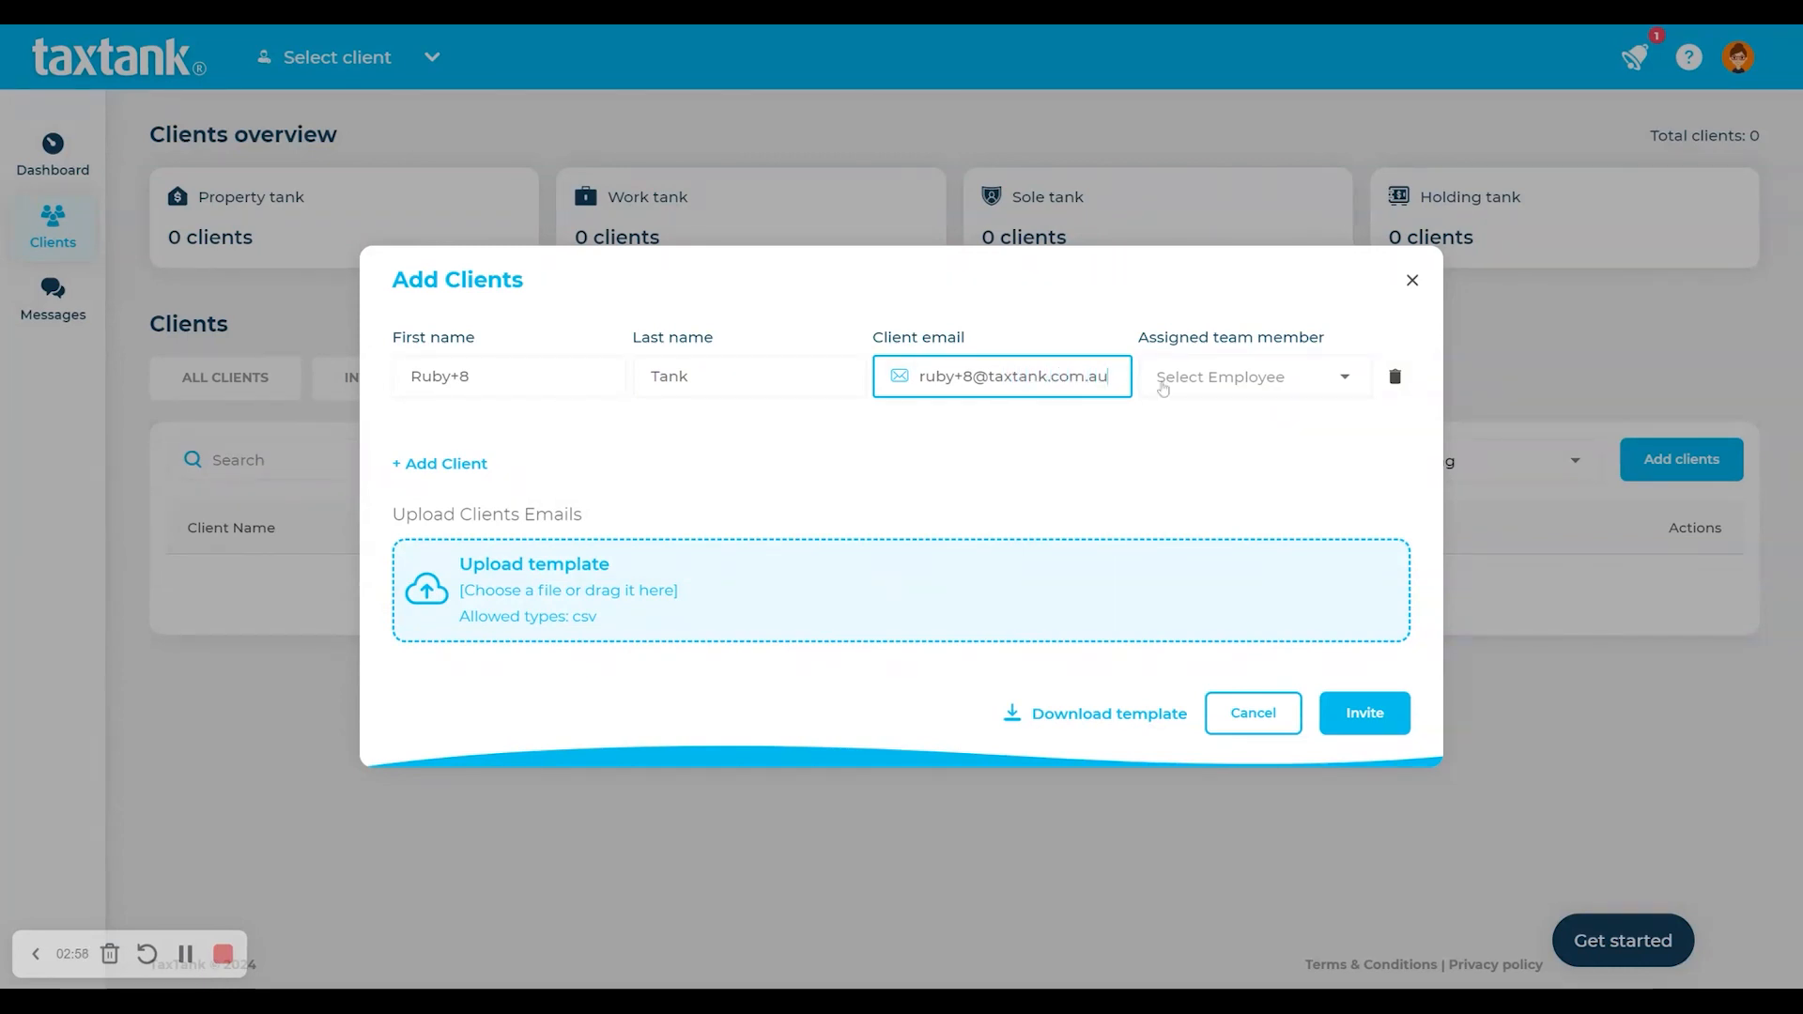
click(1163, 387)
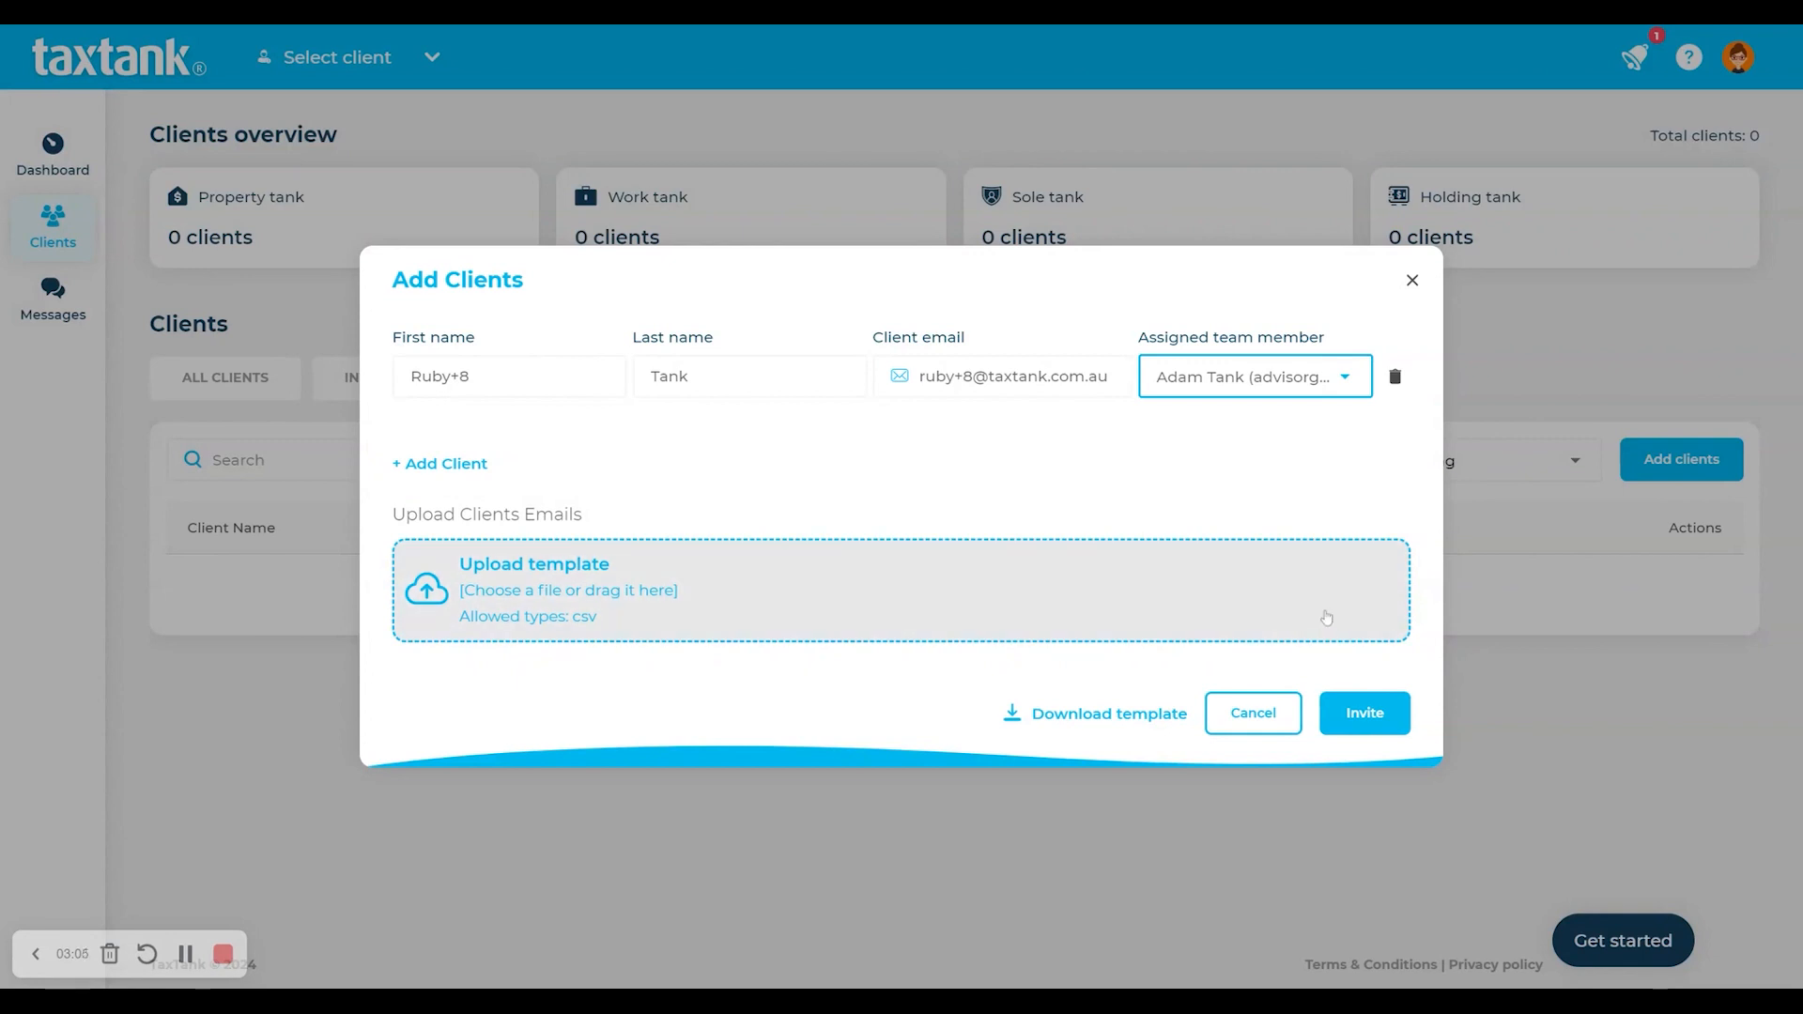
click(1367, 715)
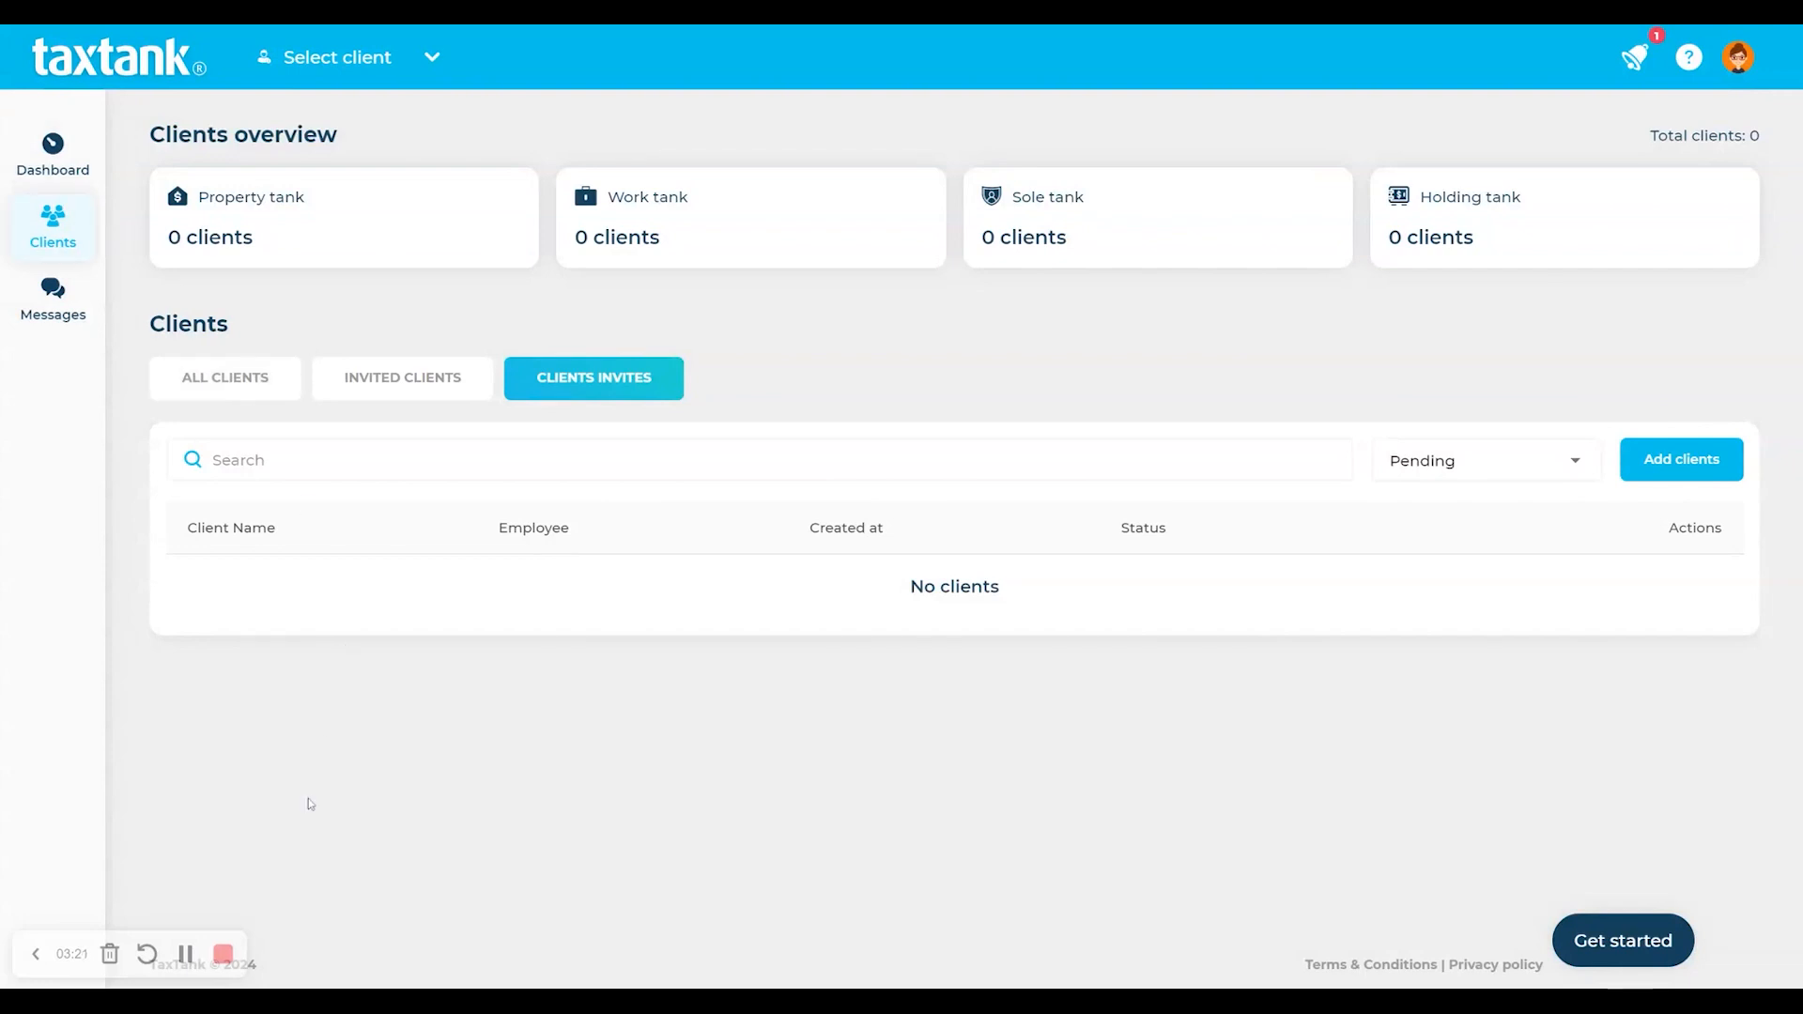
- Start a session for the newly invited client from the Dashboard's Select client list
click(230, 380)
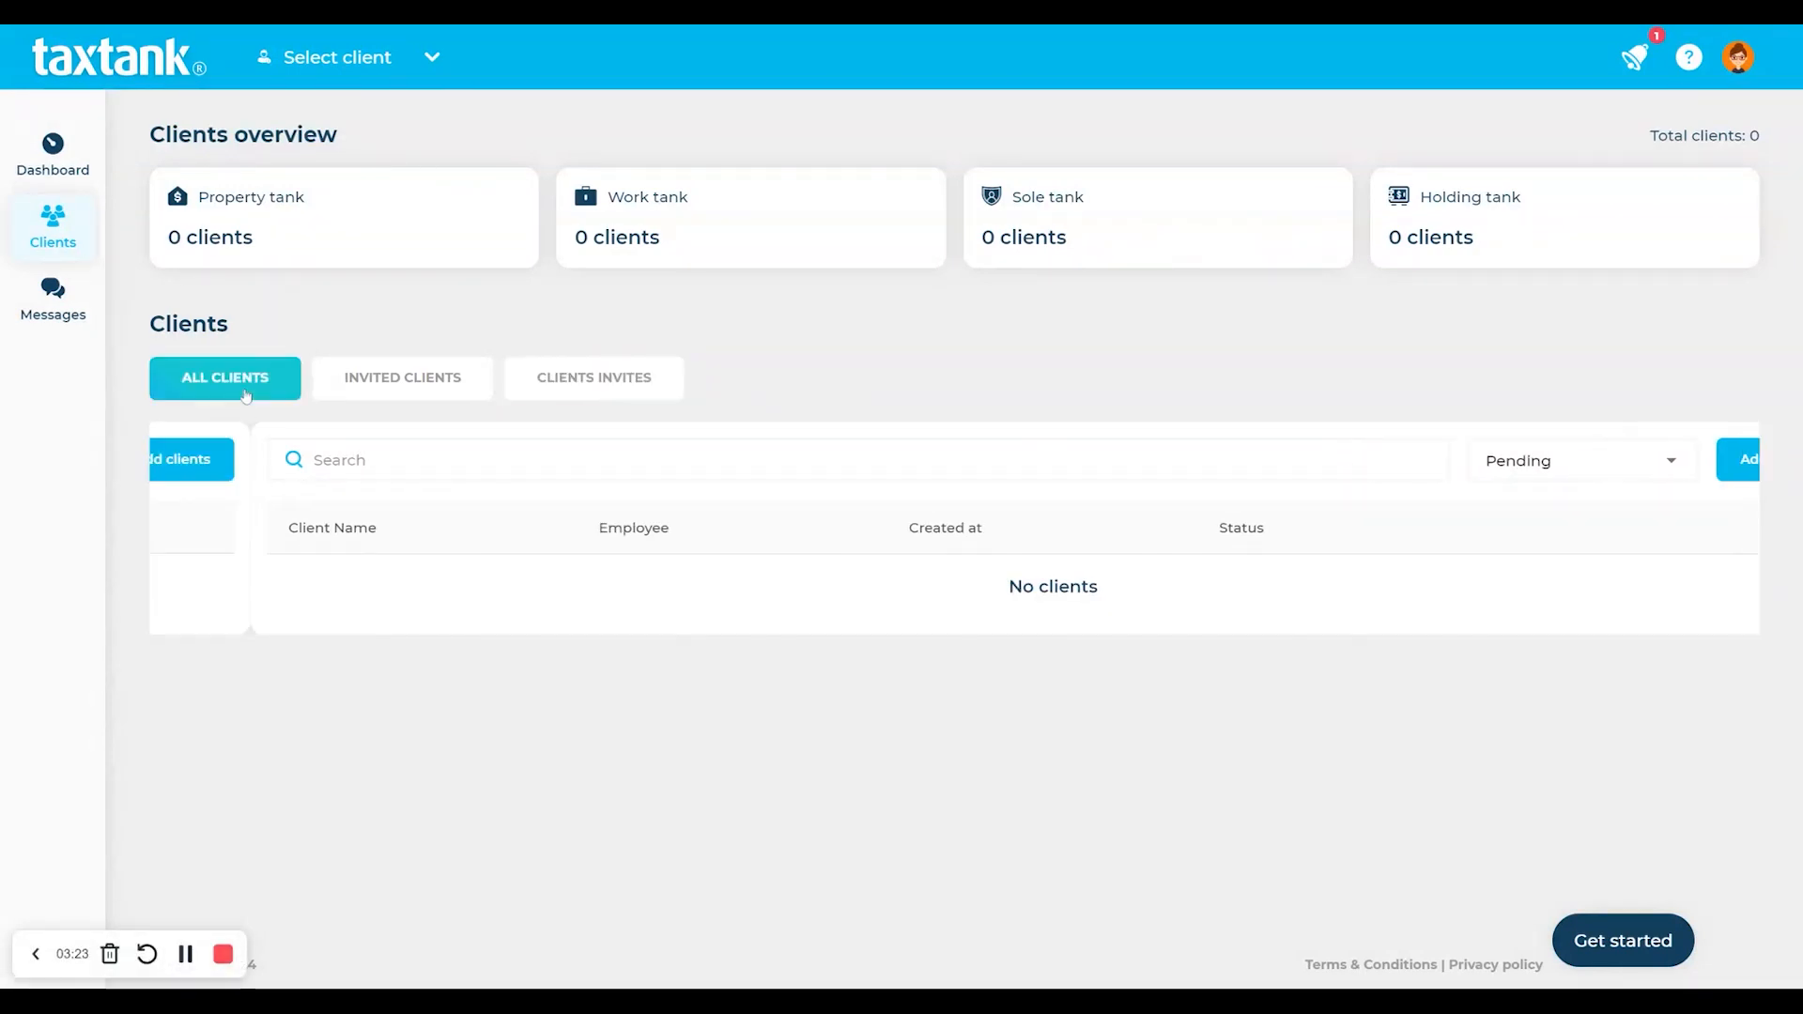
click(374, 390)
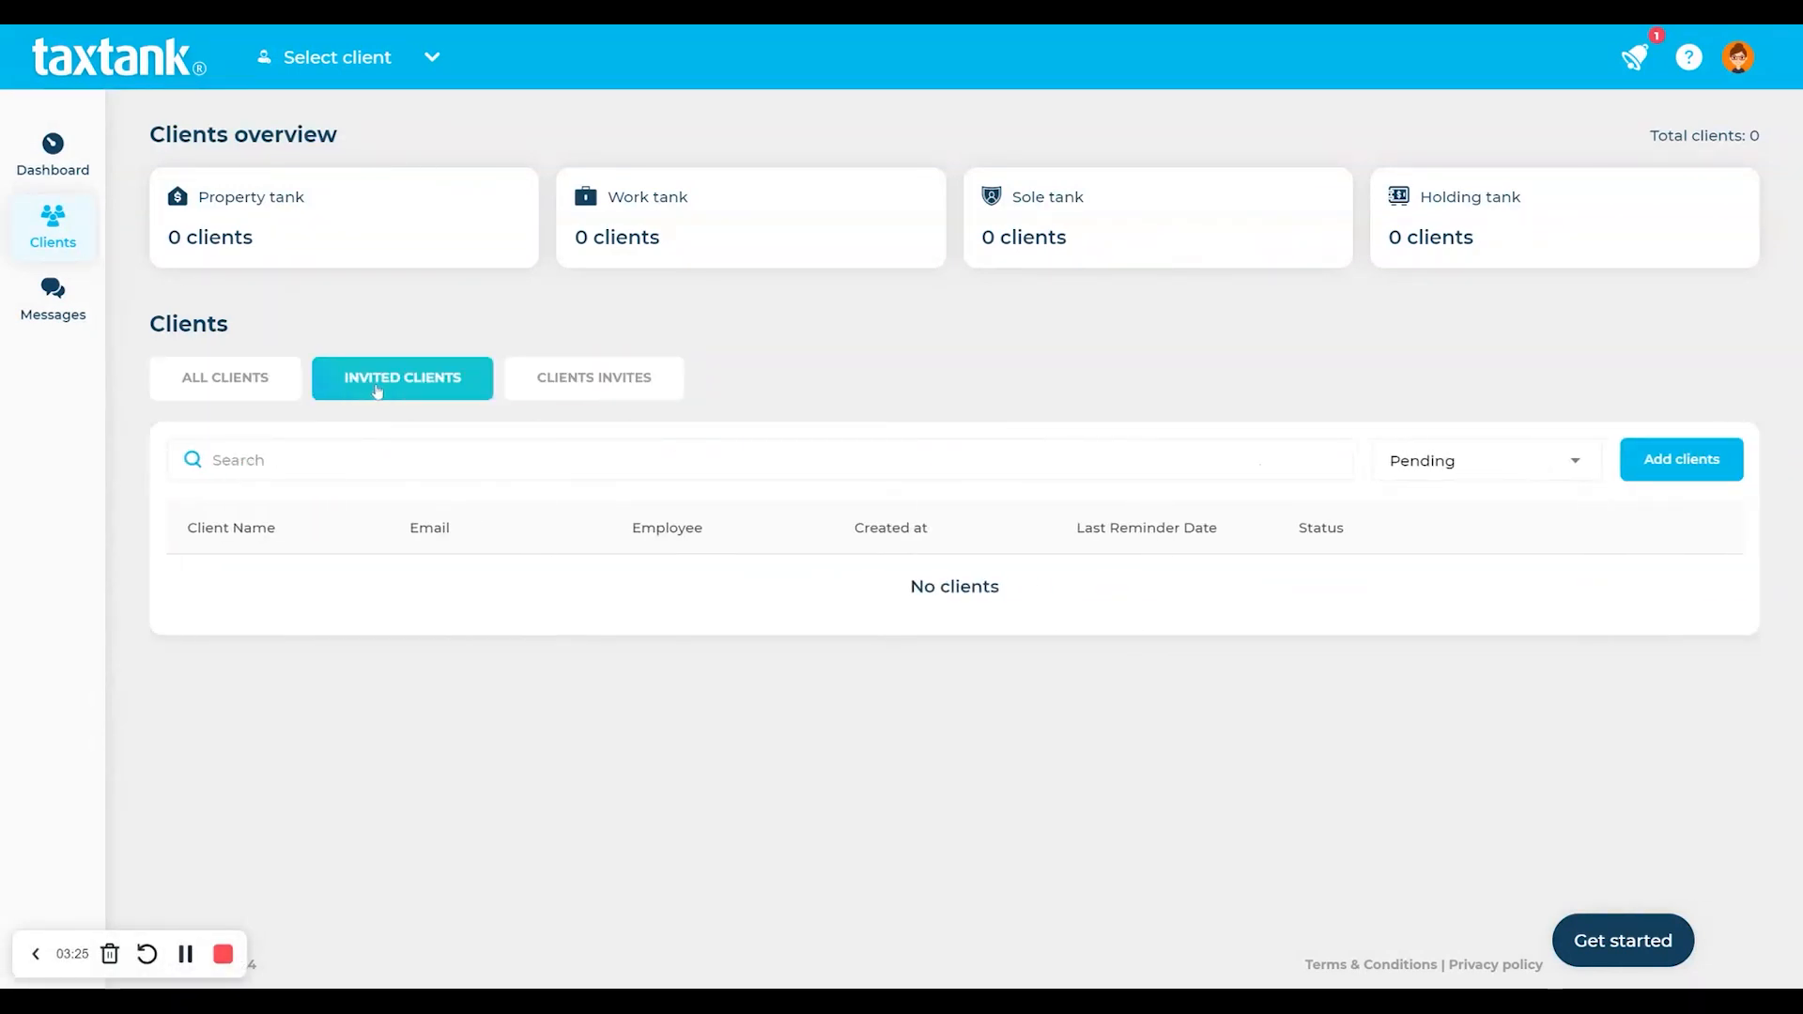
click(71, 163)
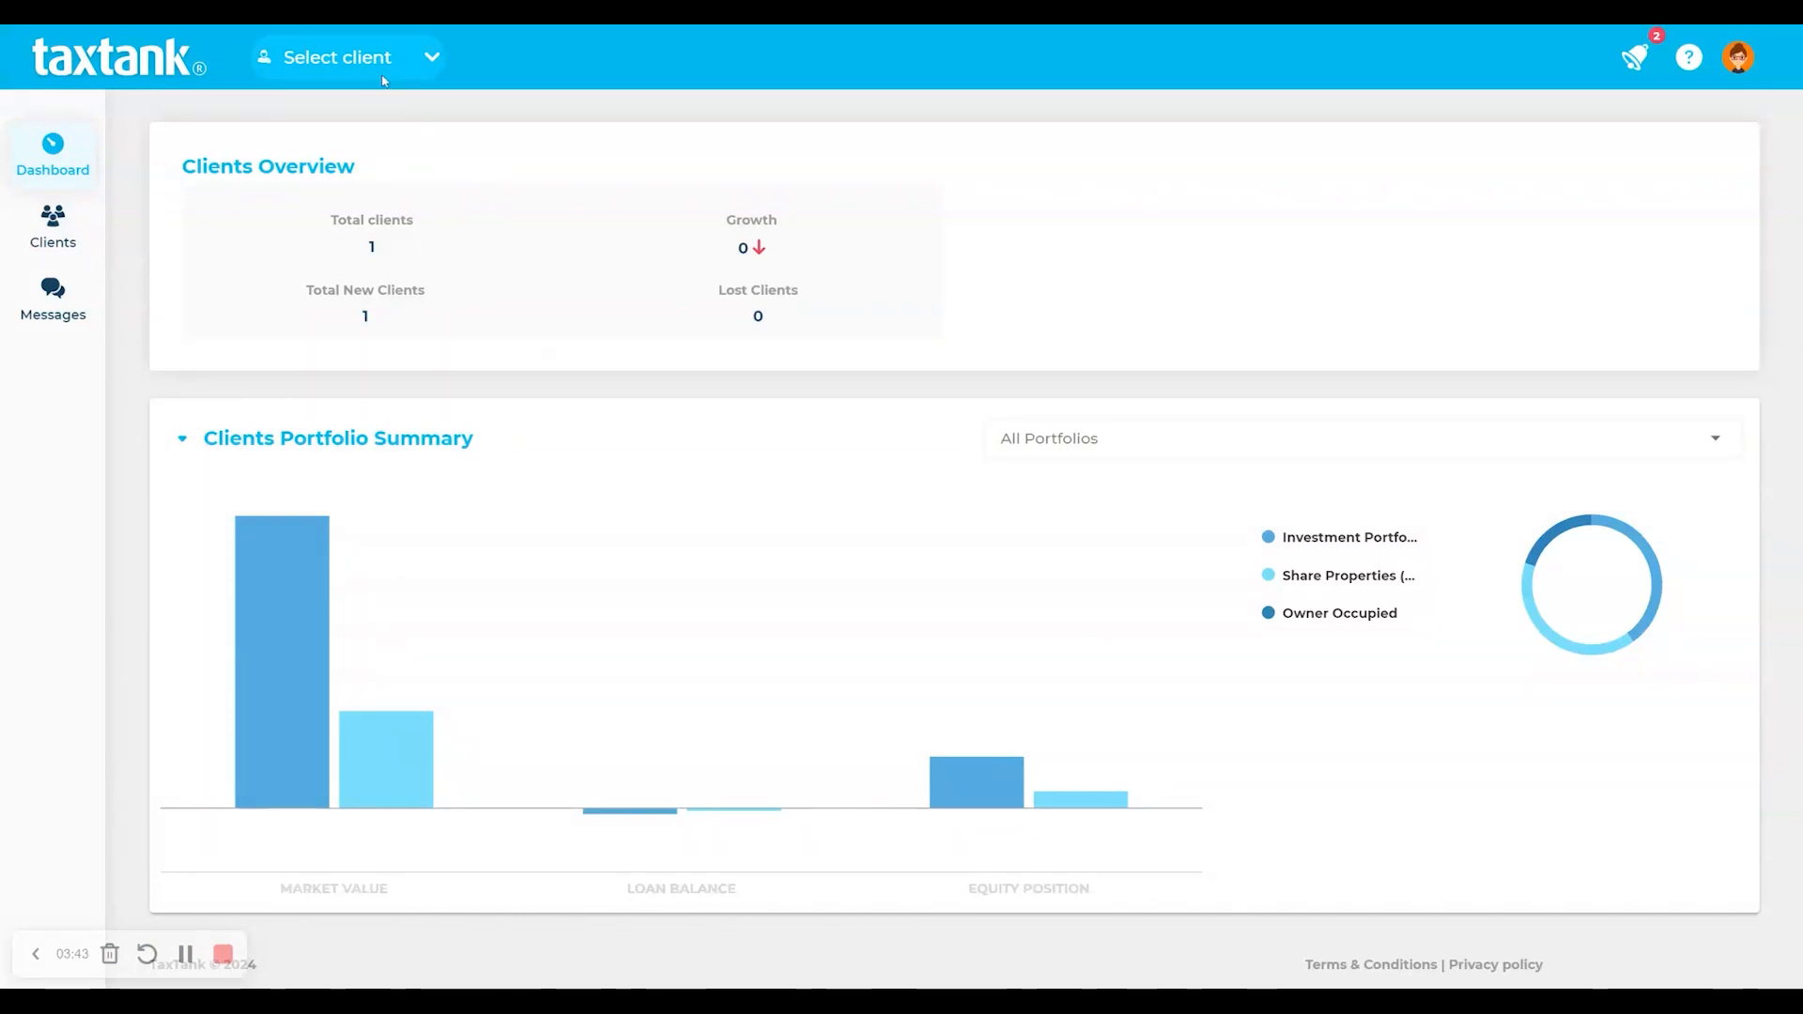
click(336, 57)
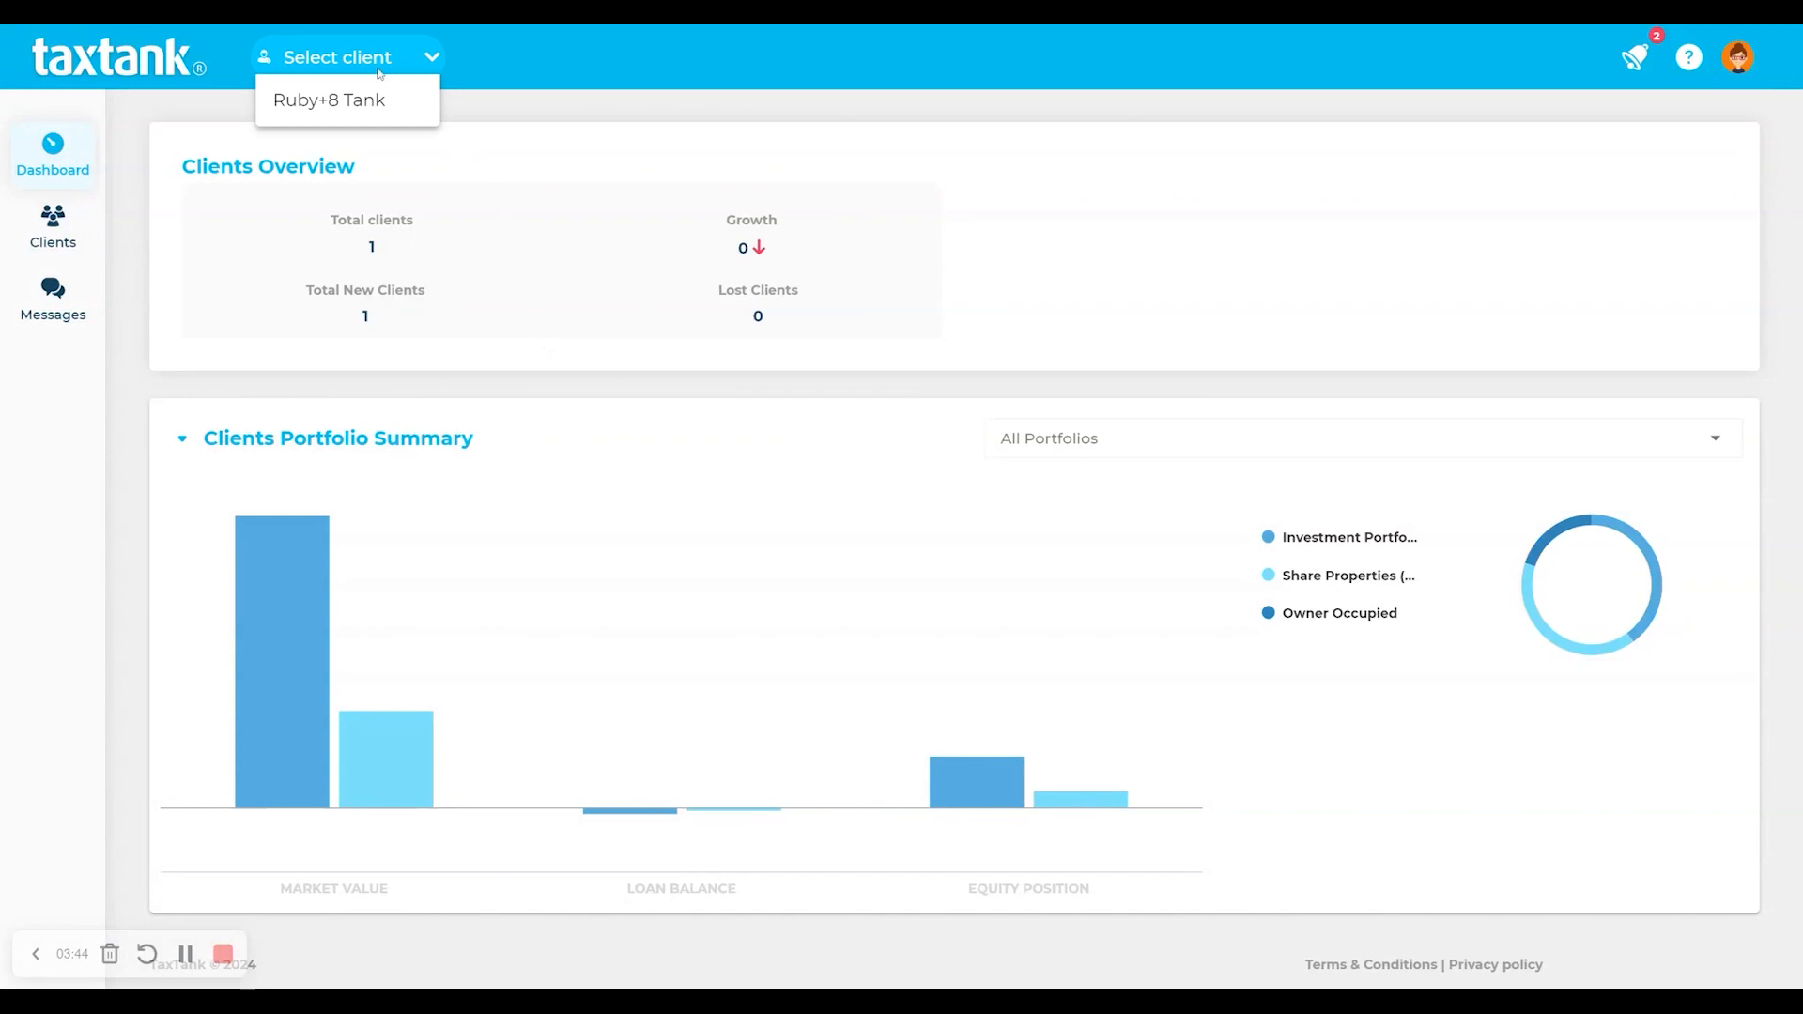
click(333, 101)
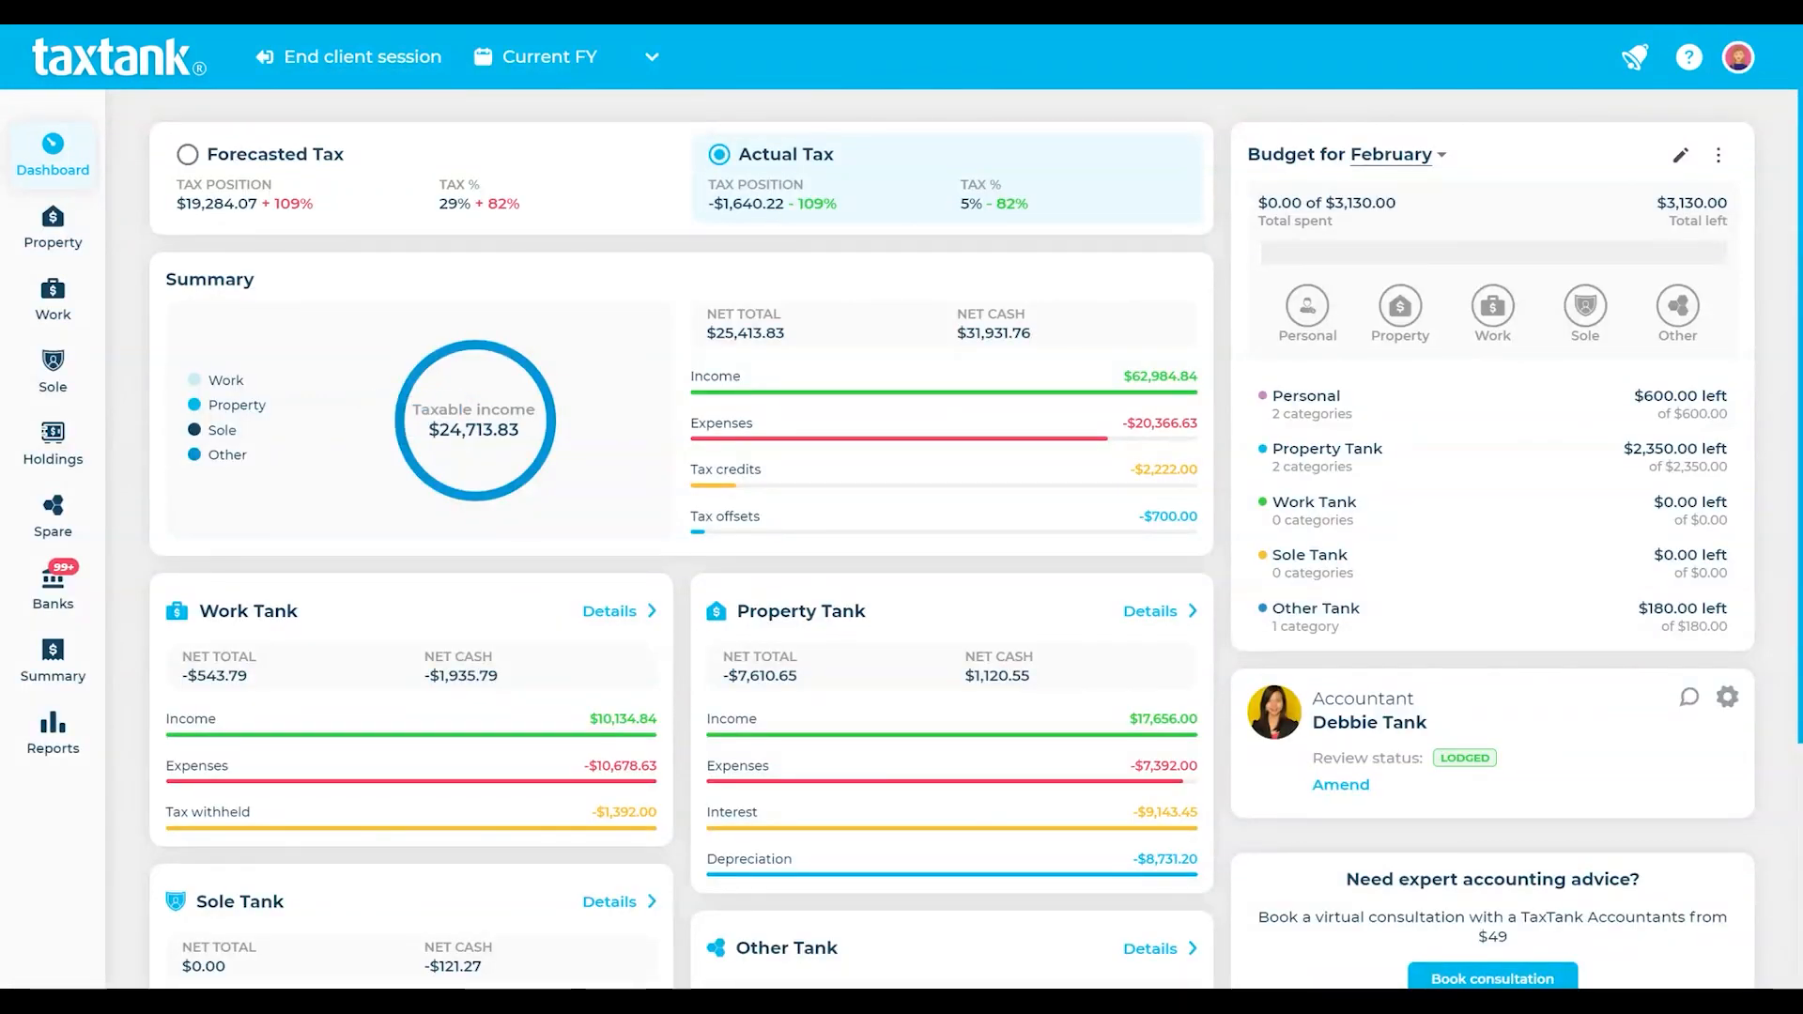
- Show Forecasted Tax figures on the client dashboard, keeping Current FY selected
click(574, 178)
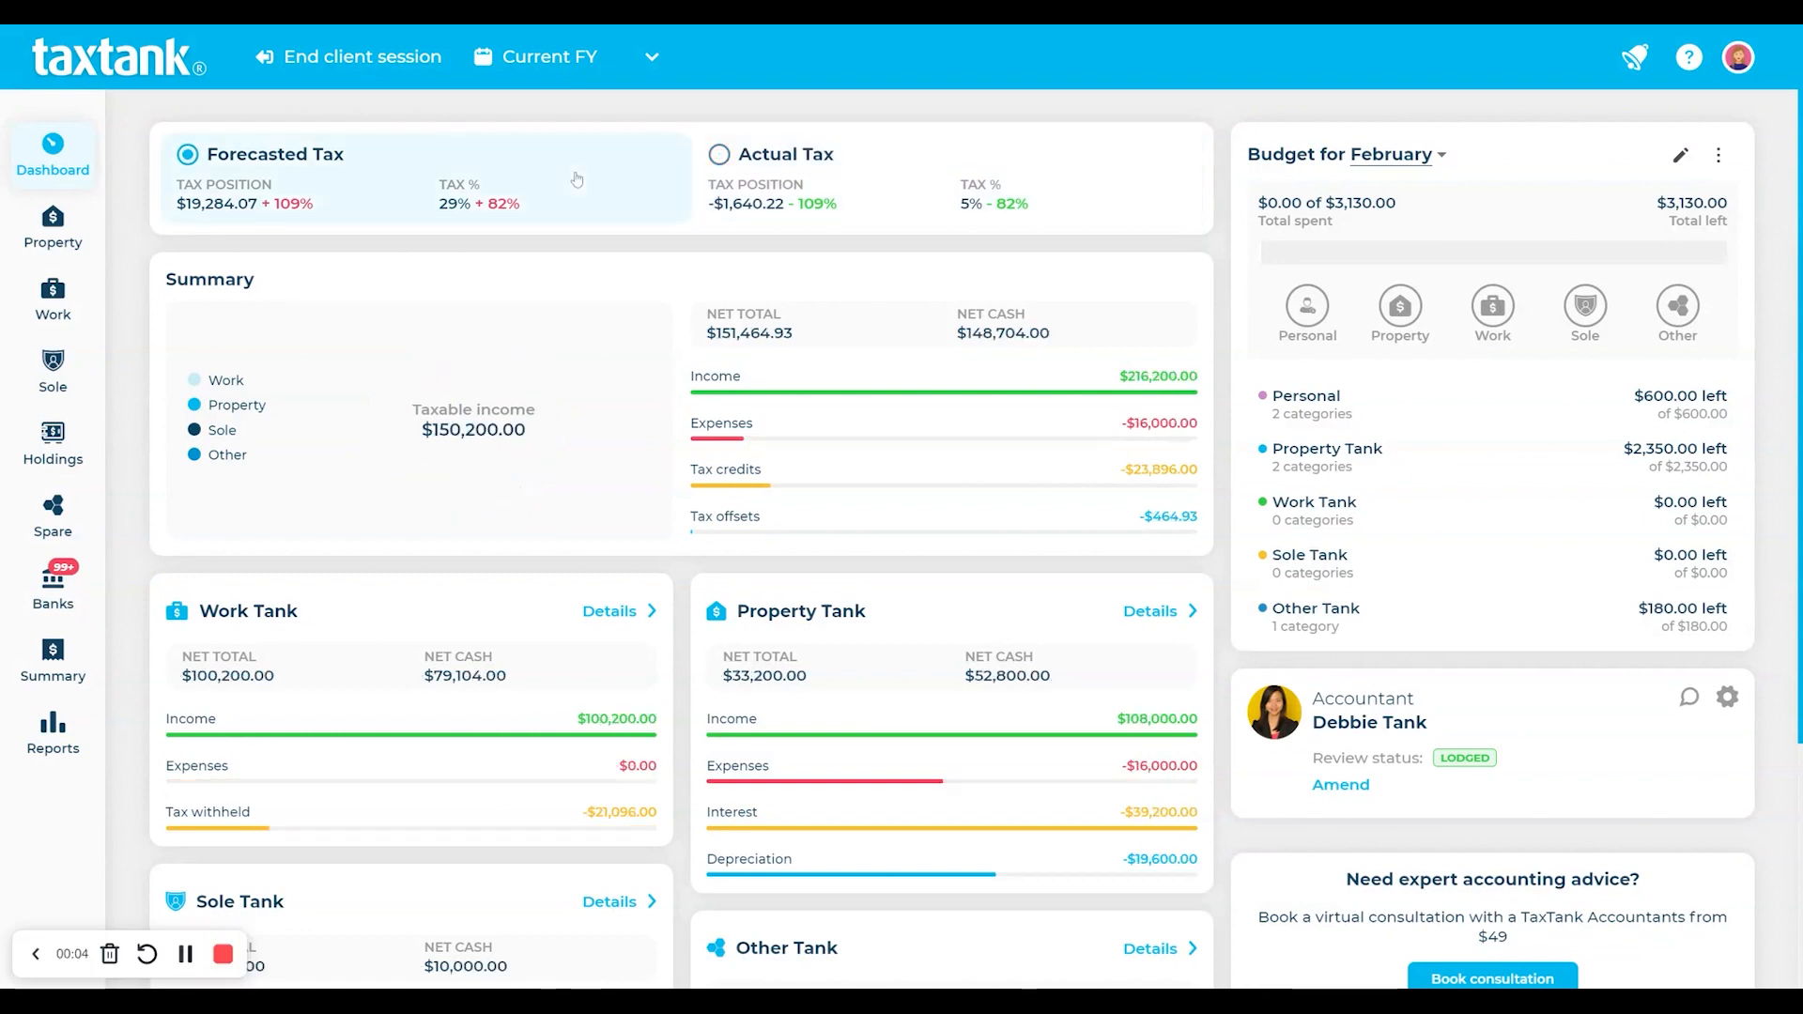
click(901, 159)
click(621, 183)
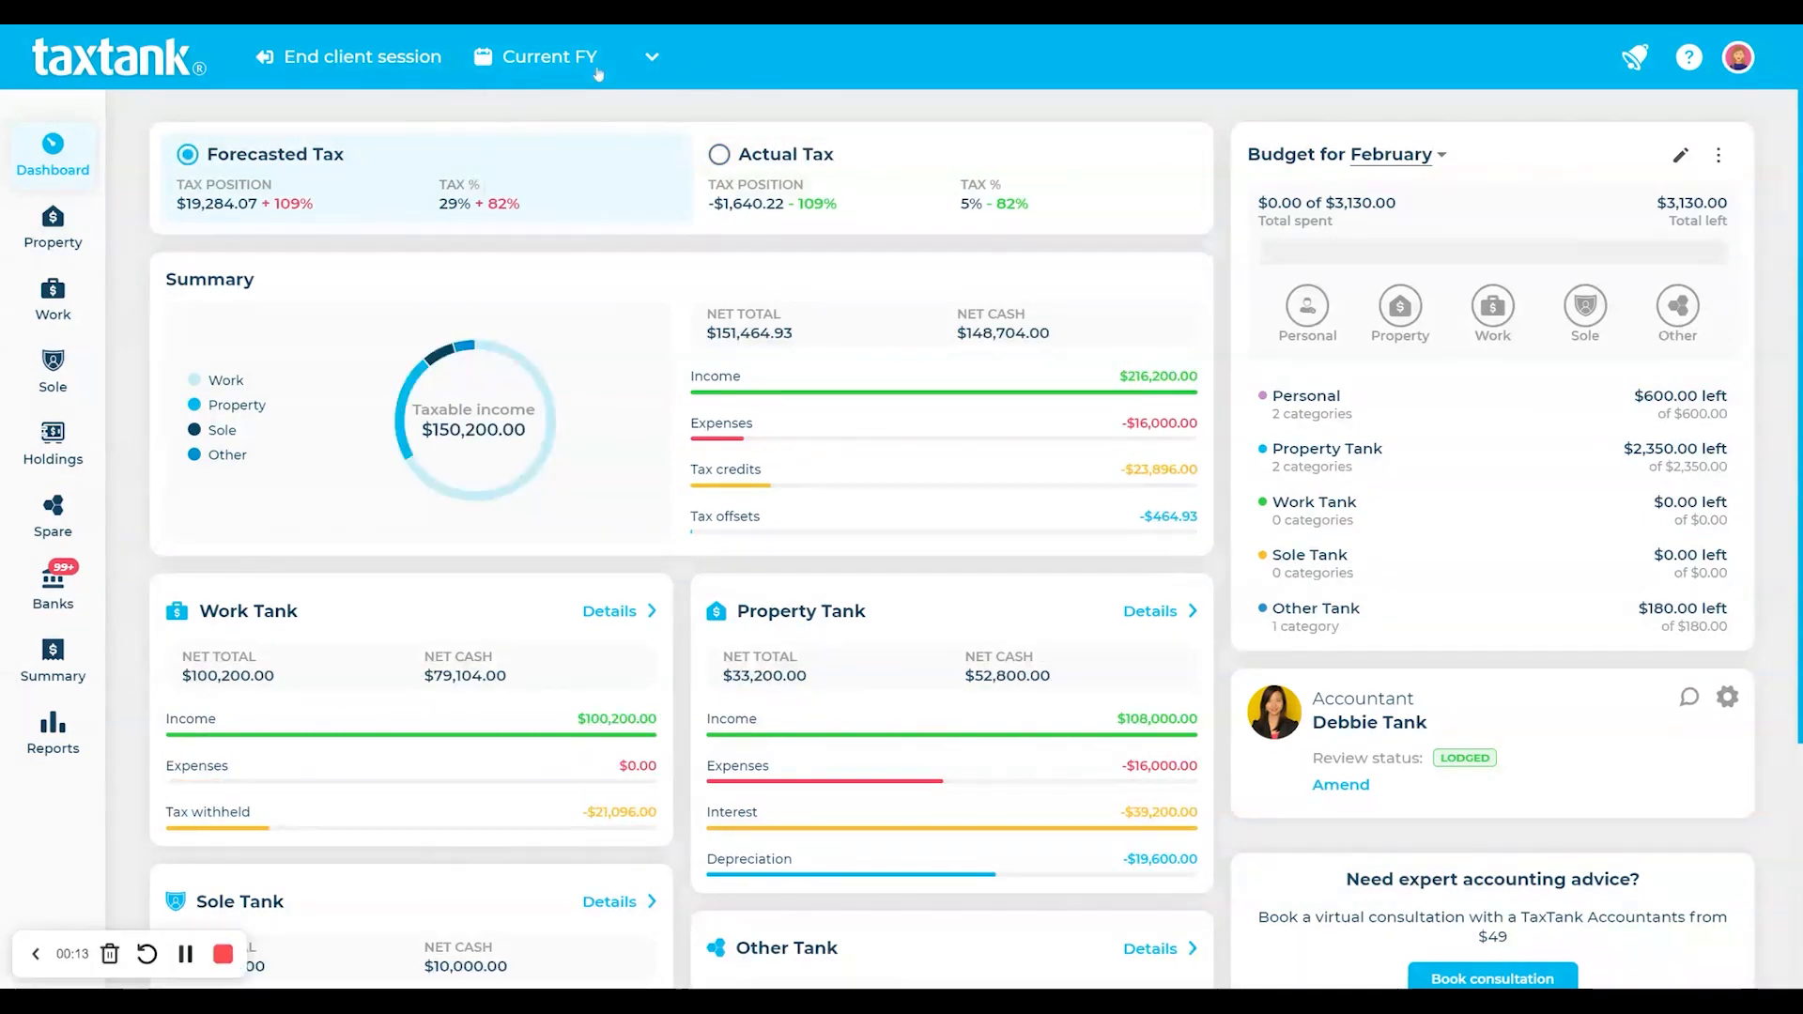
click(596, 72)
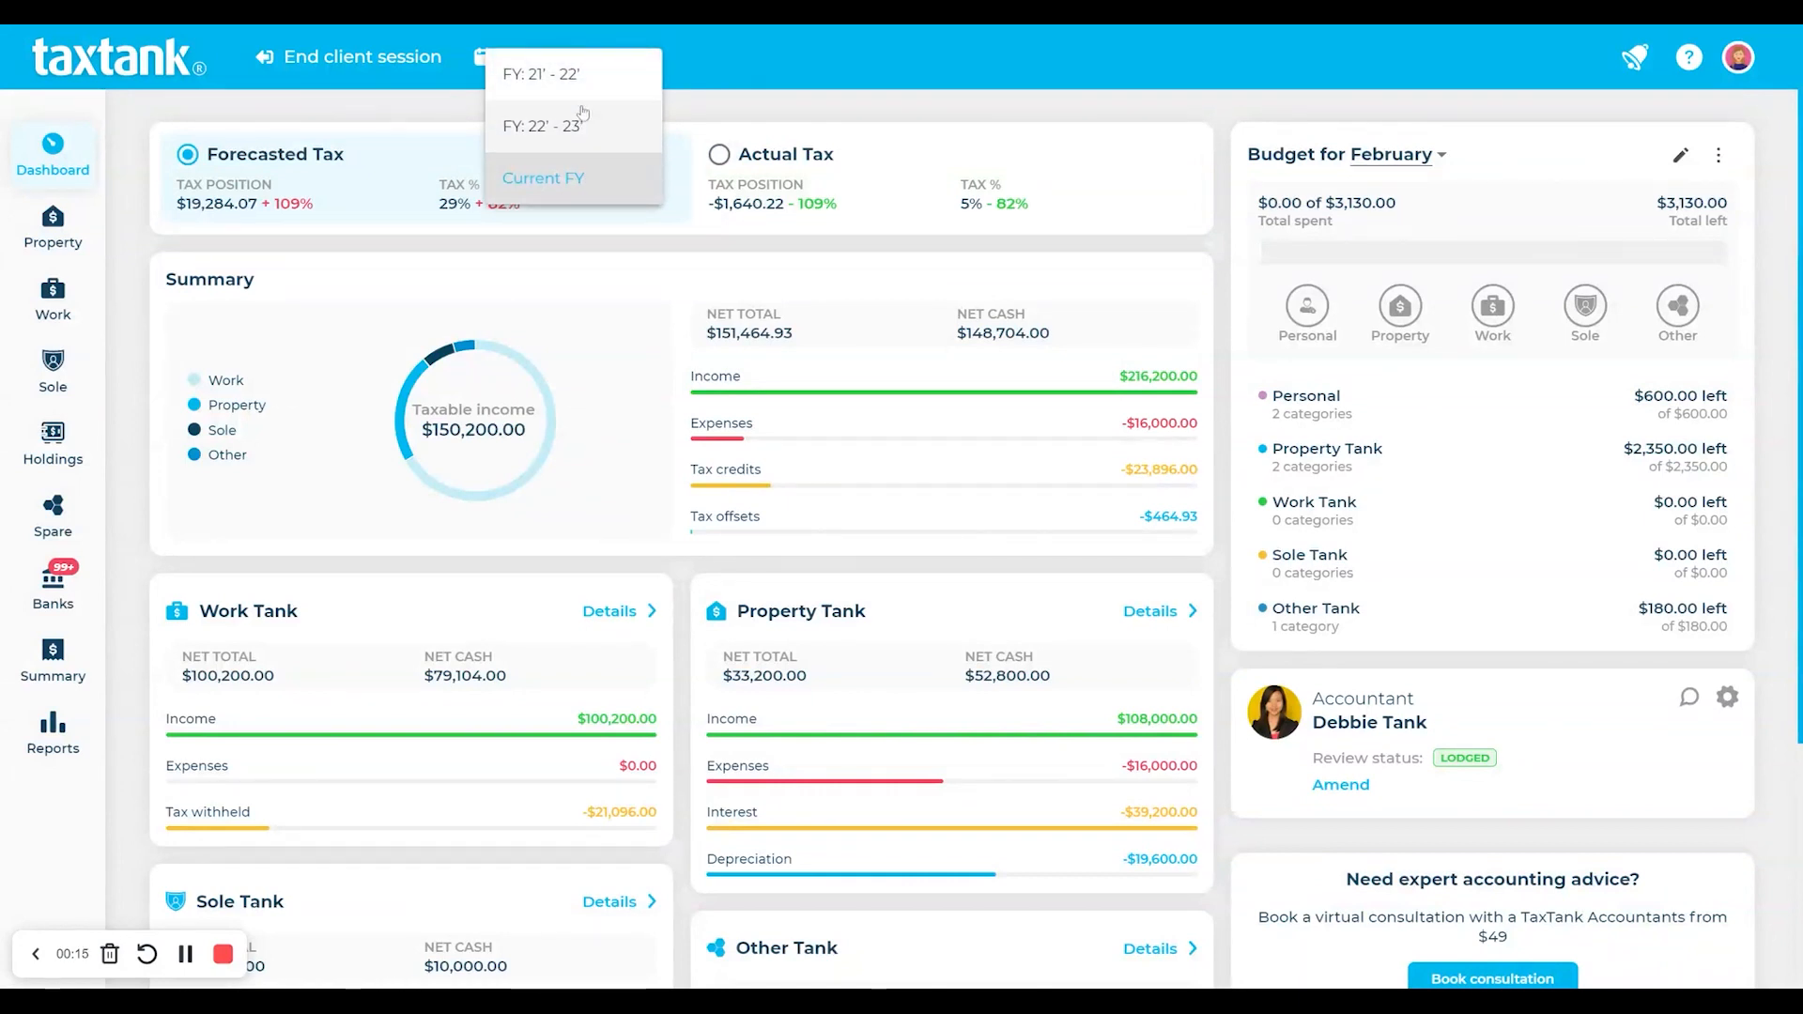
click(637, 263)
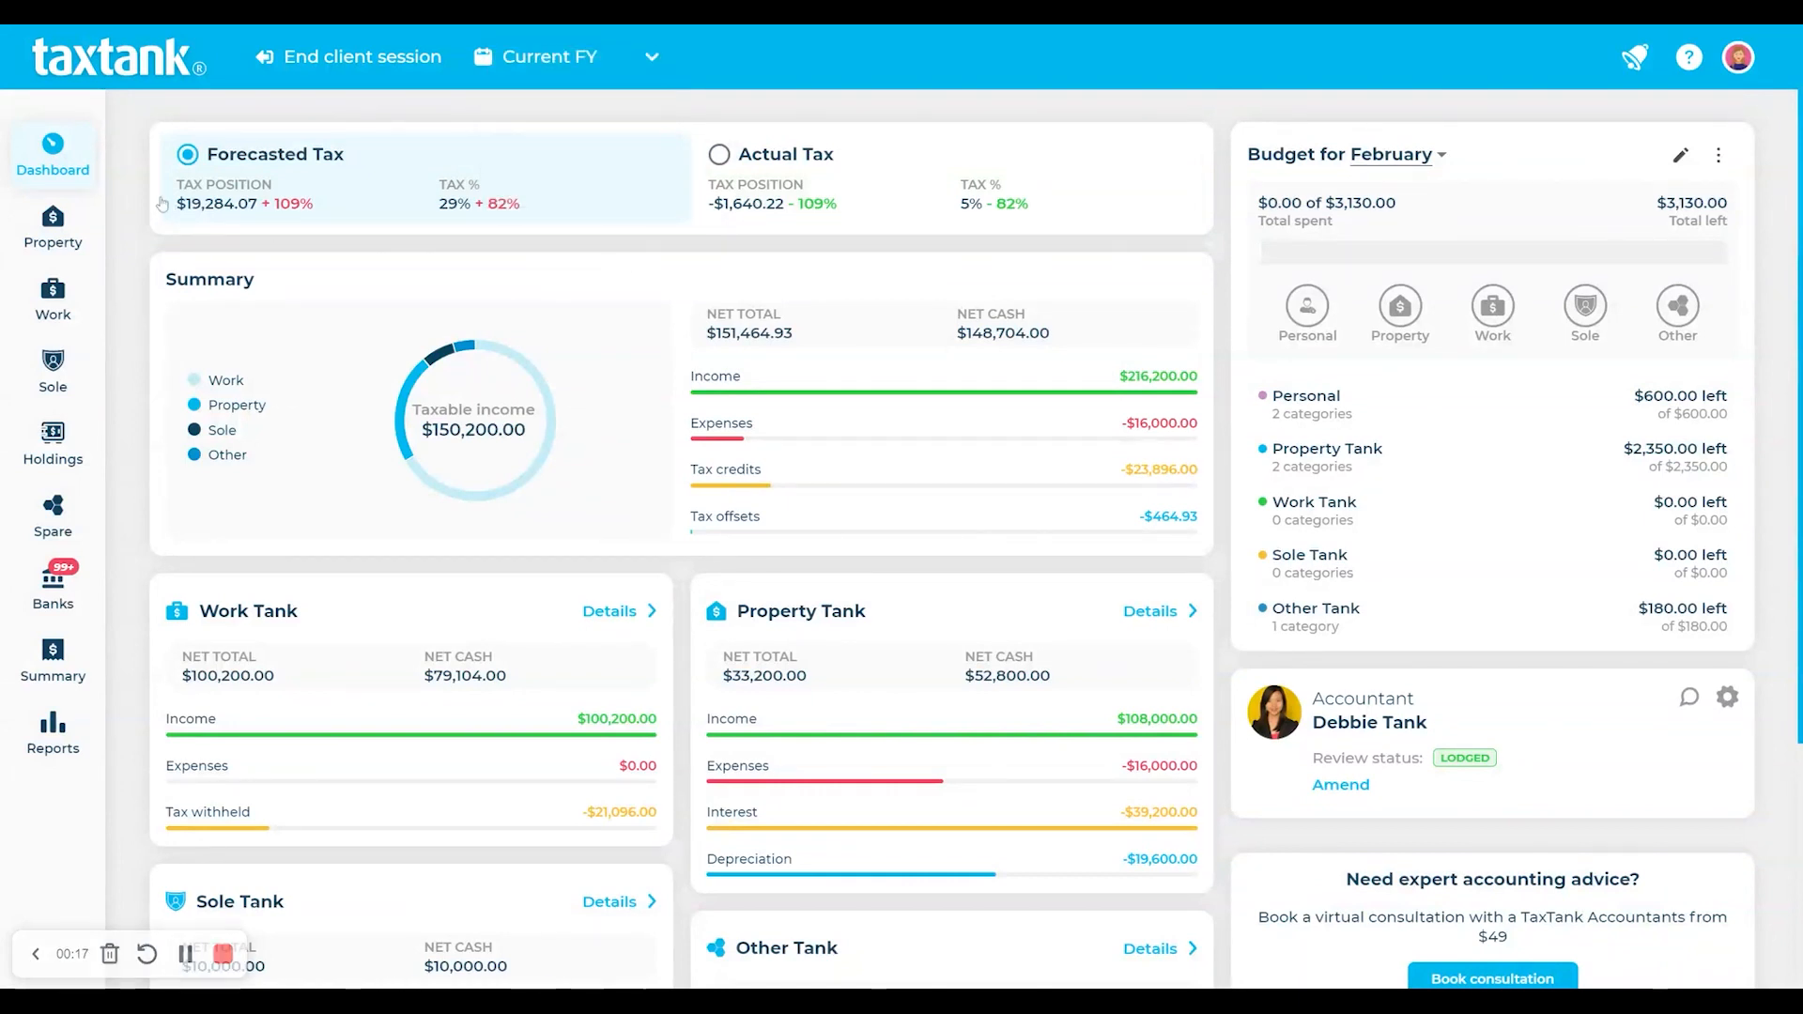
- Browse the client's Property, Work, Sole, Holdings and Banks pages, ending on the tax Summary
click(69, 236)
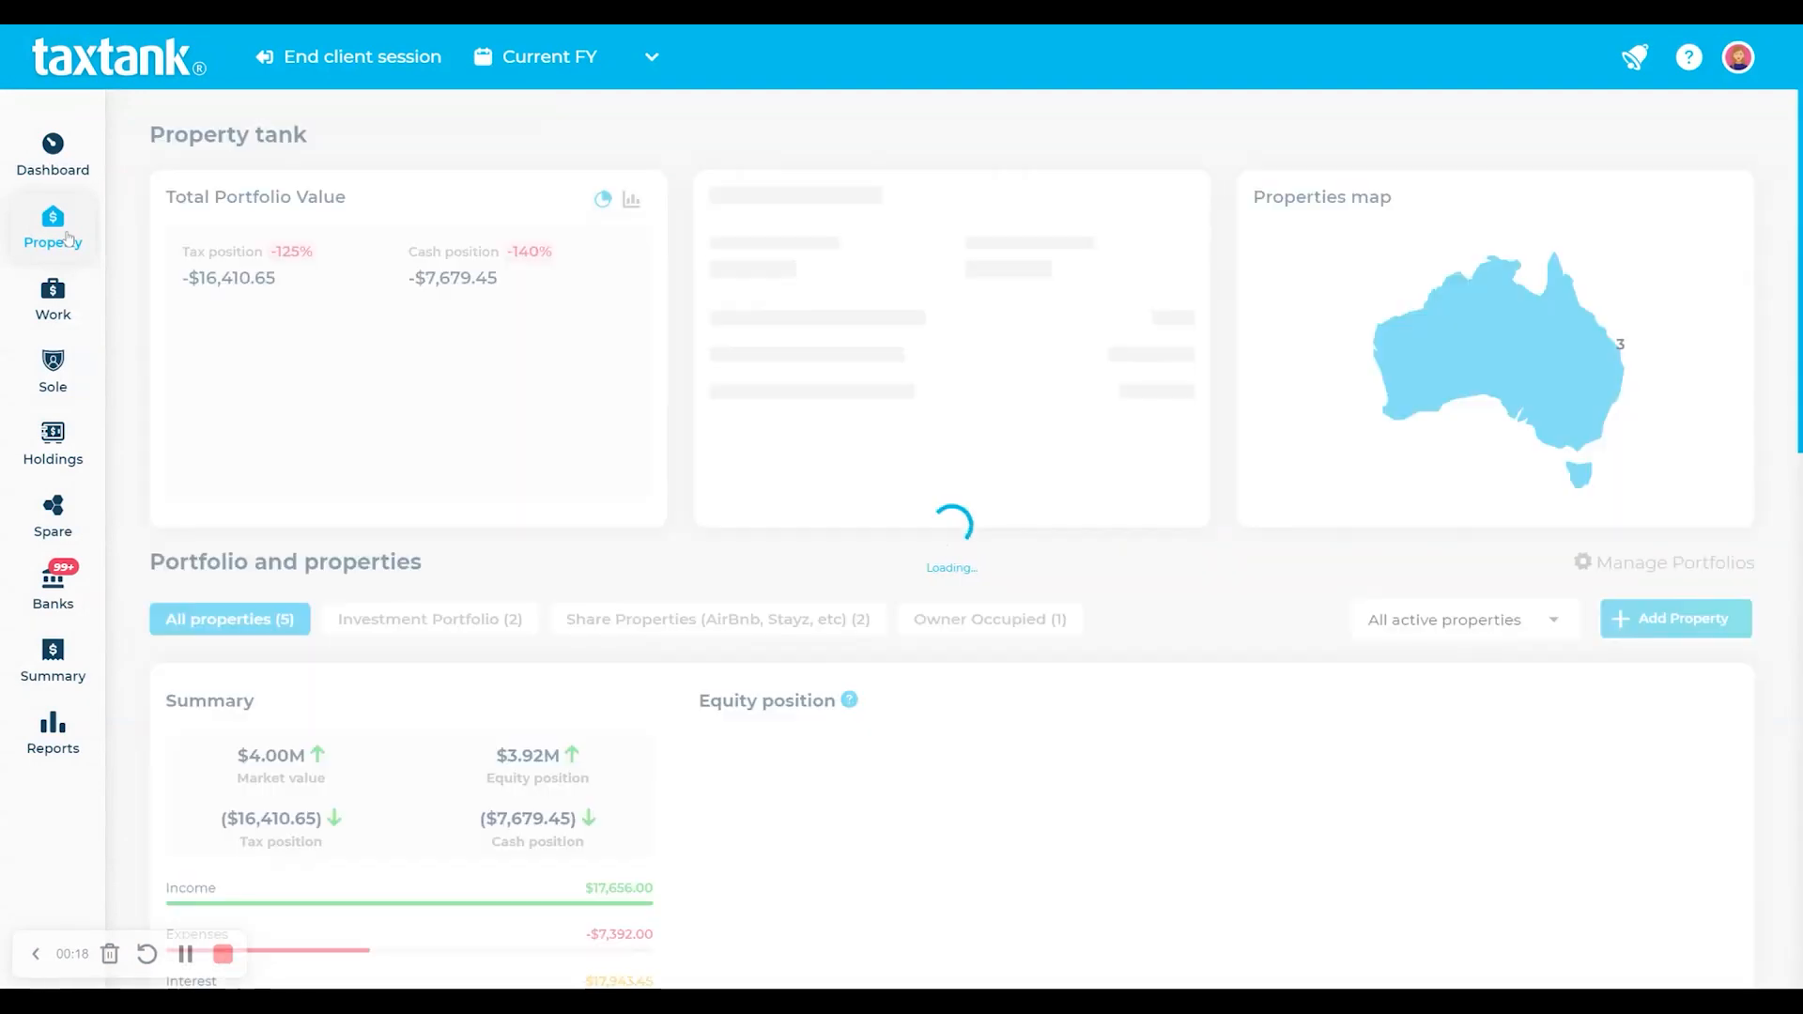
click(64, 310)
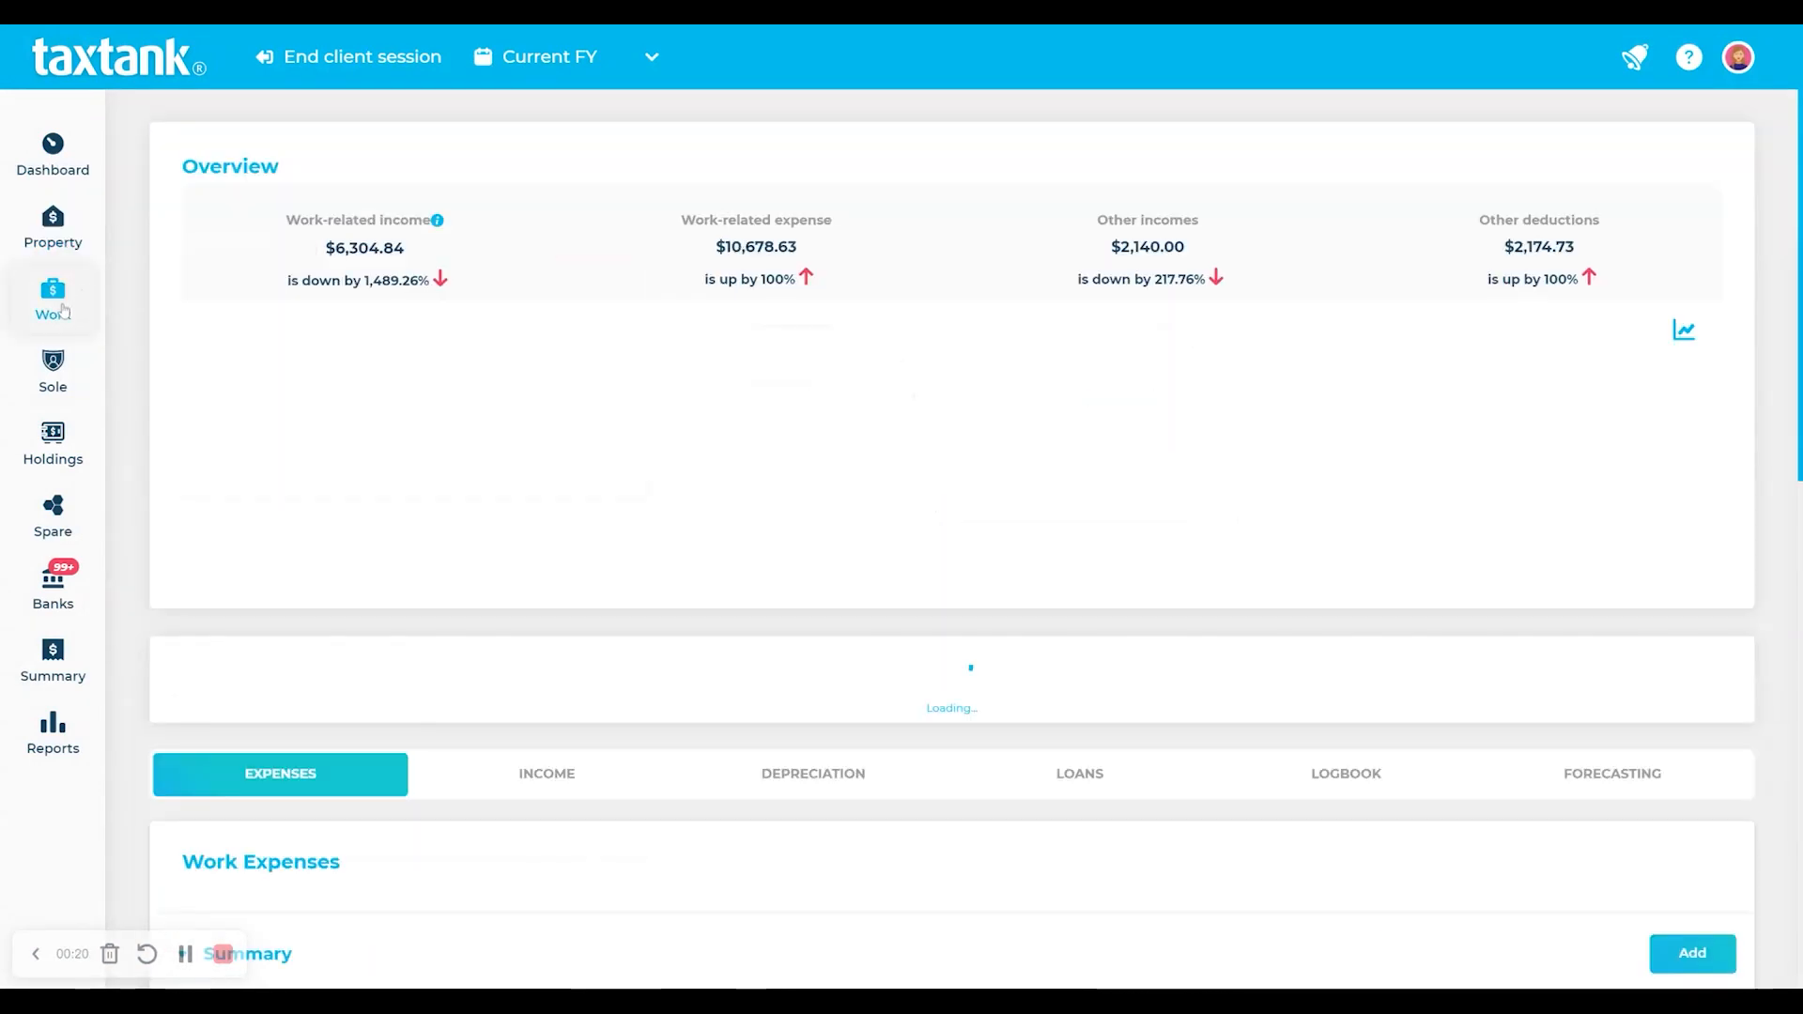
click(70, 393)
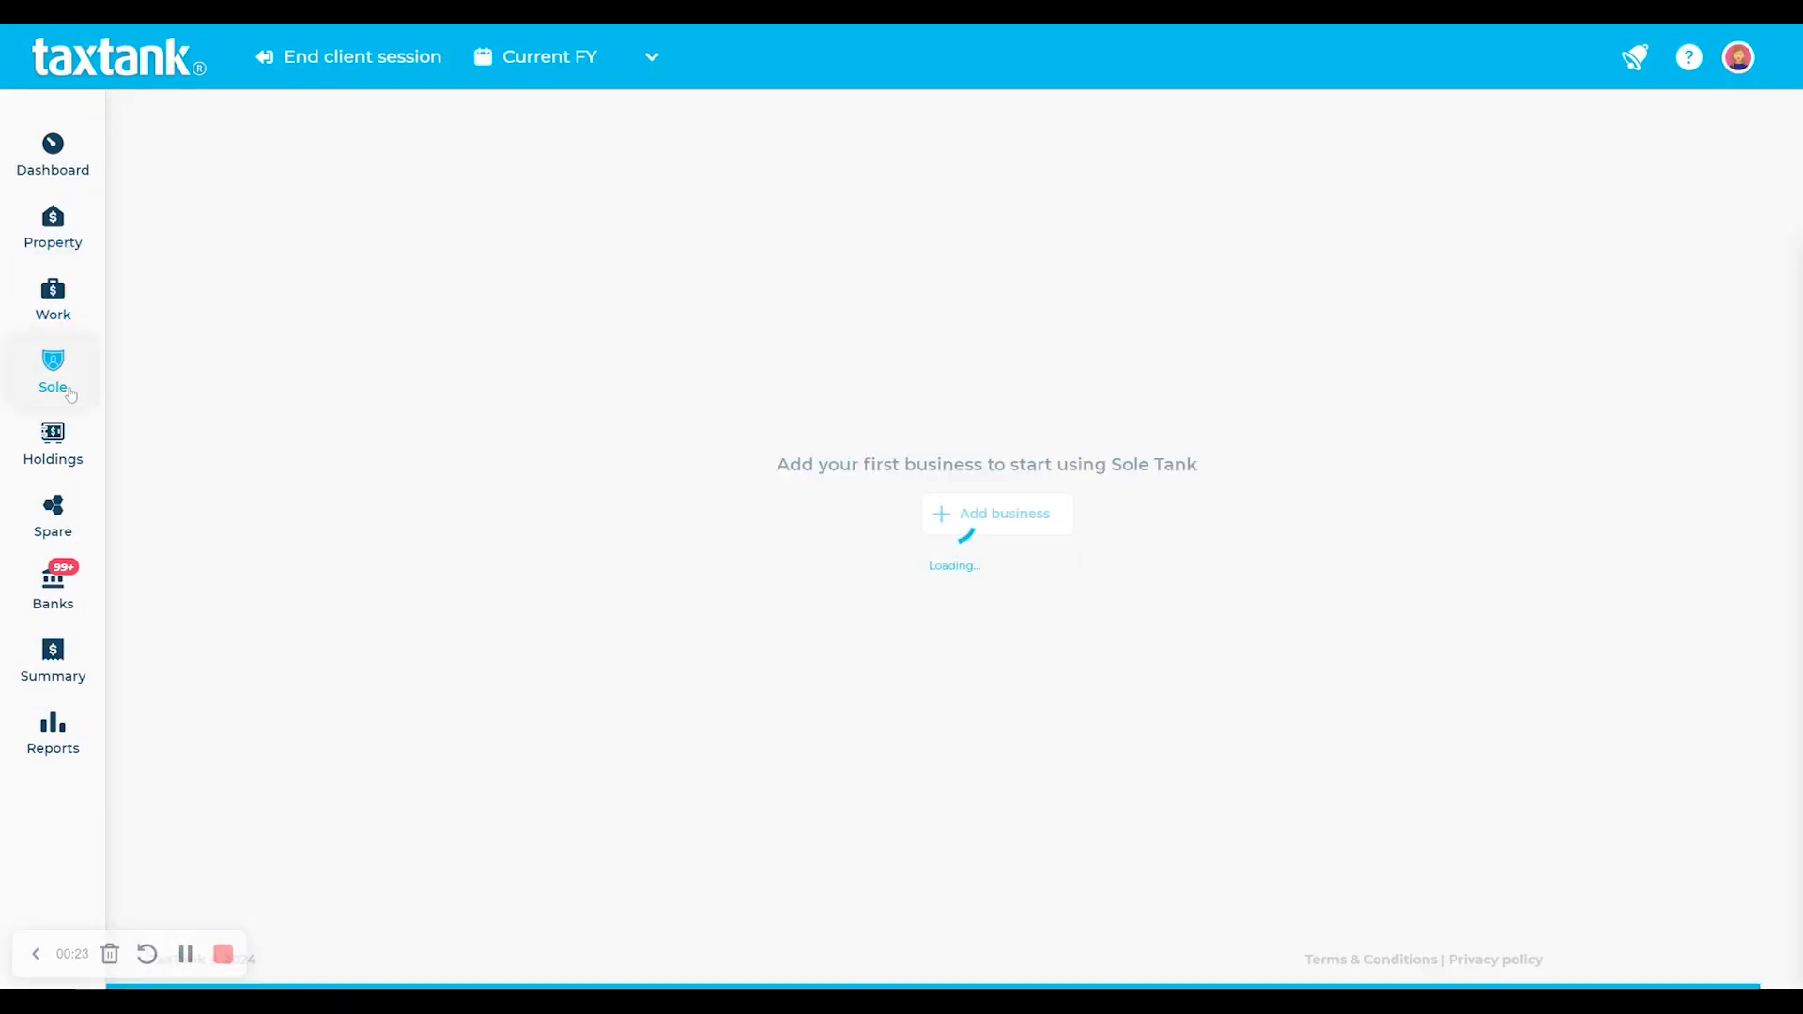
click(74, 455)
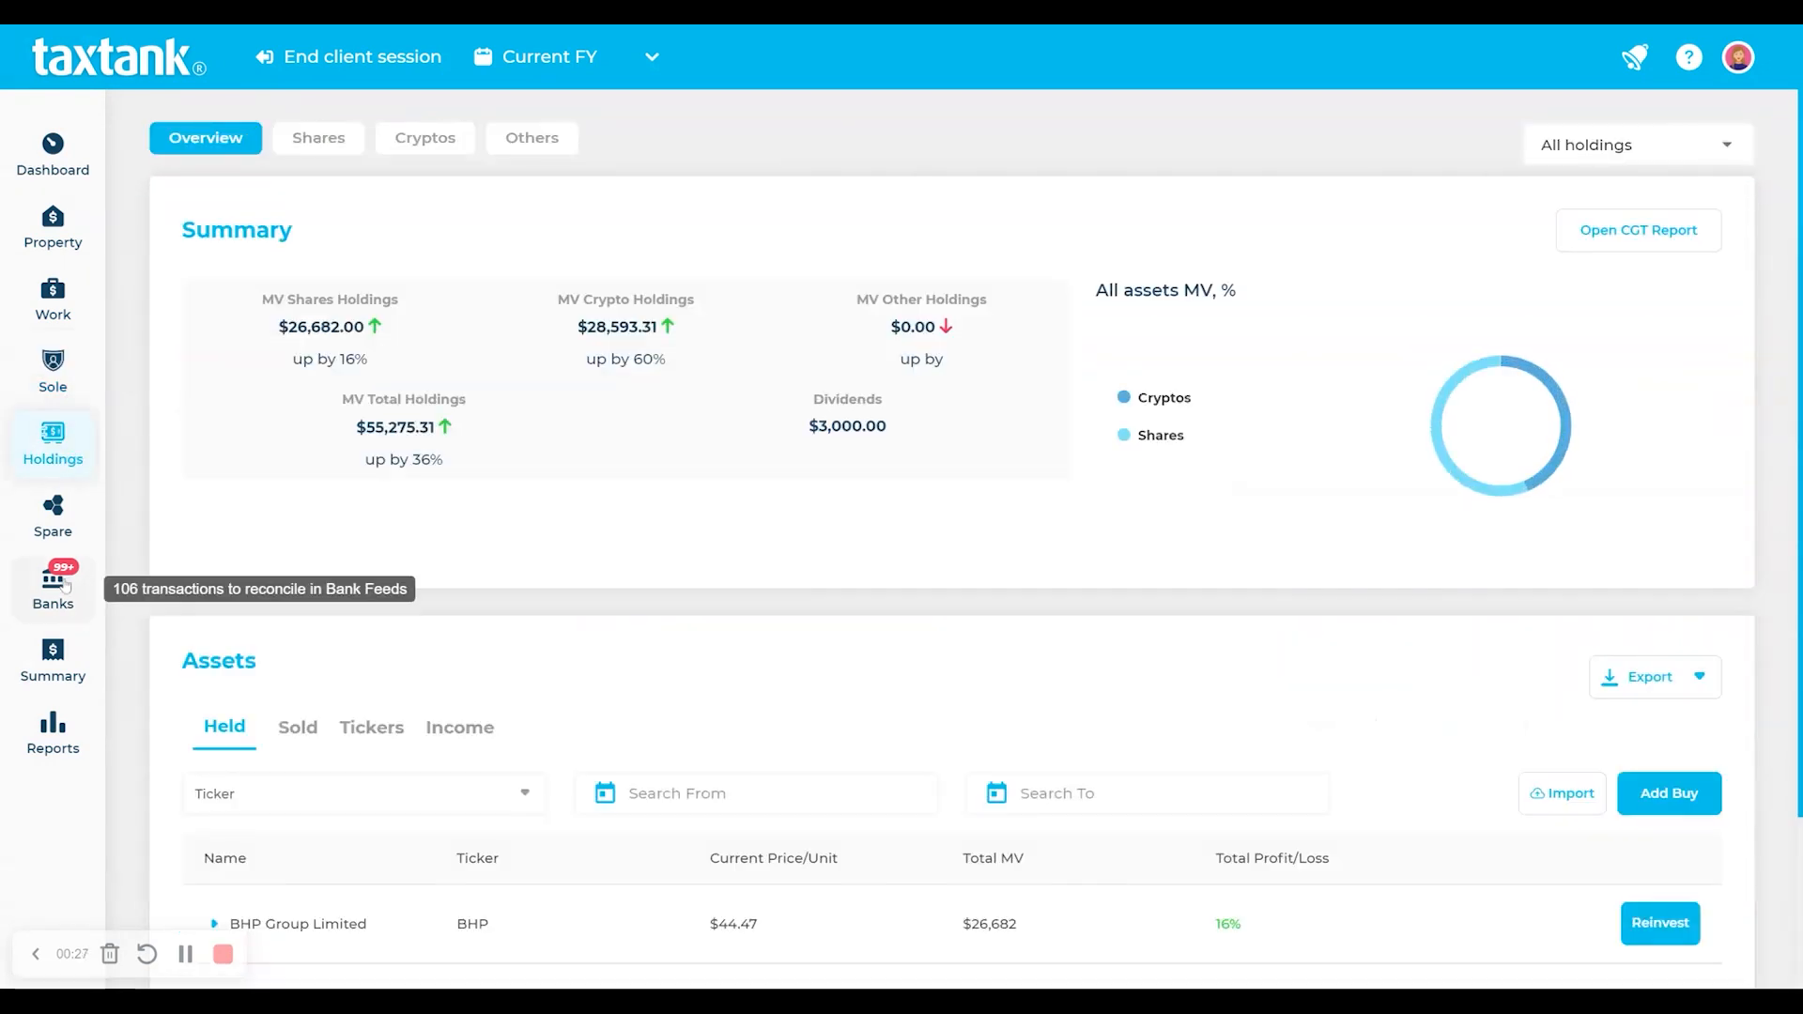
click(64, 586)
scroll(273, 515, down, 3)
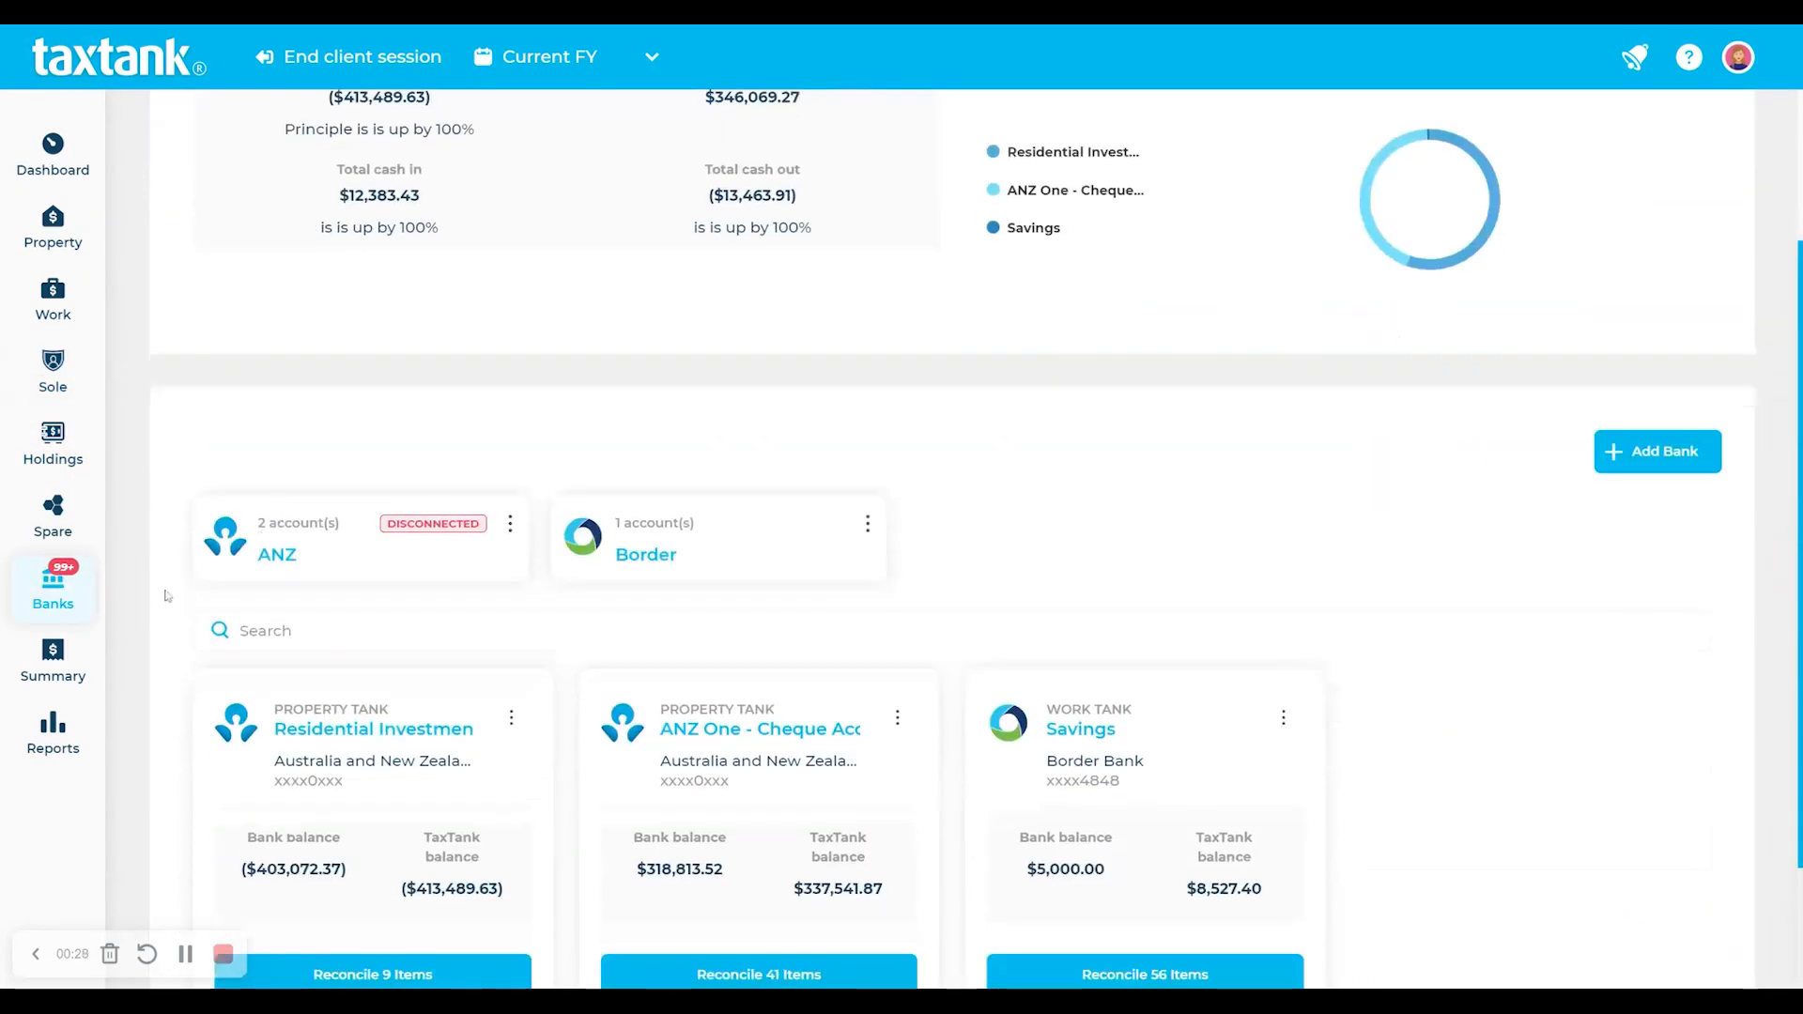
click(52, 659)
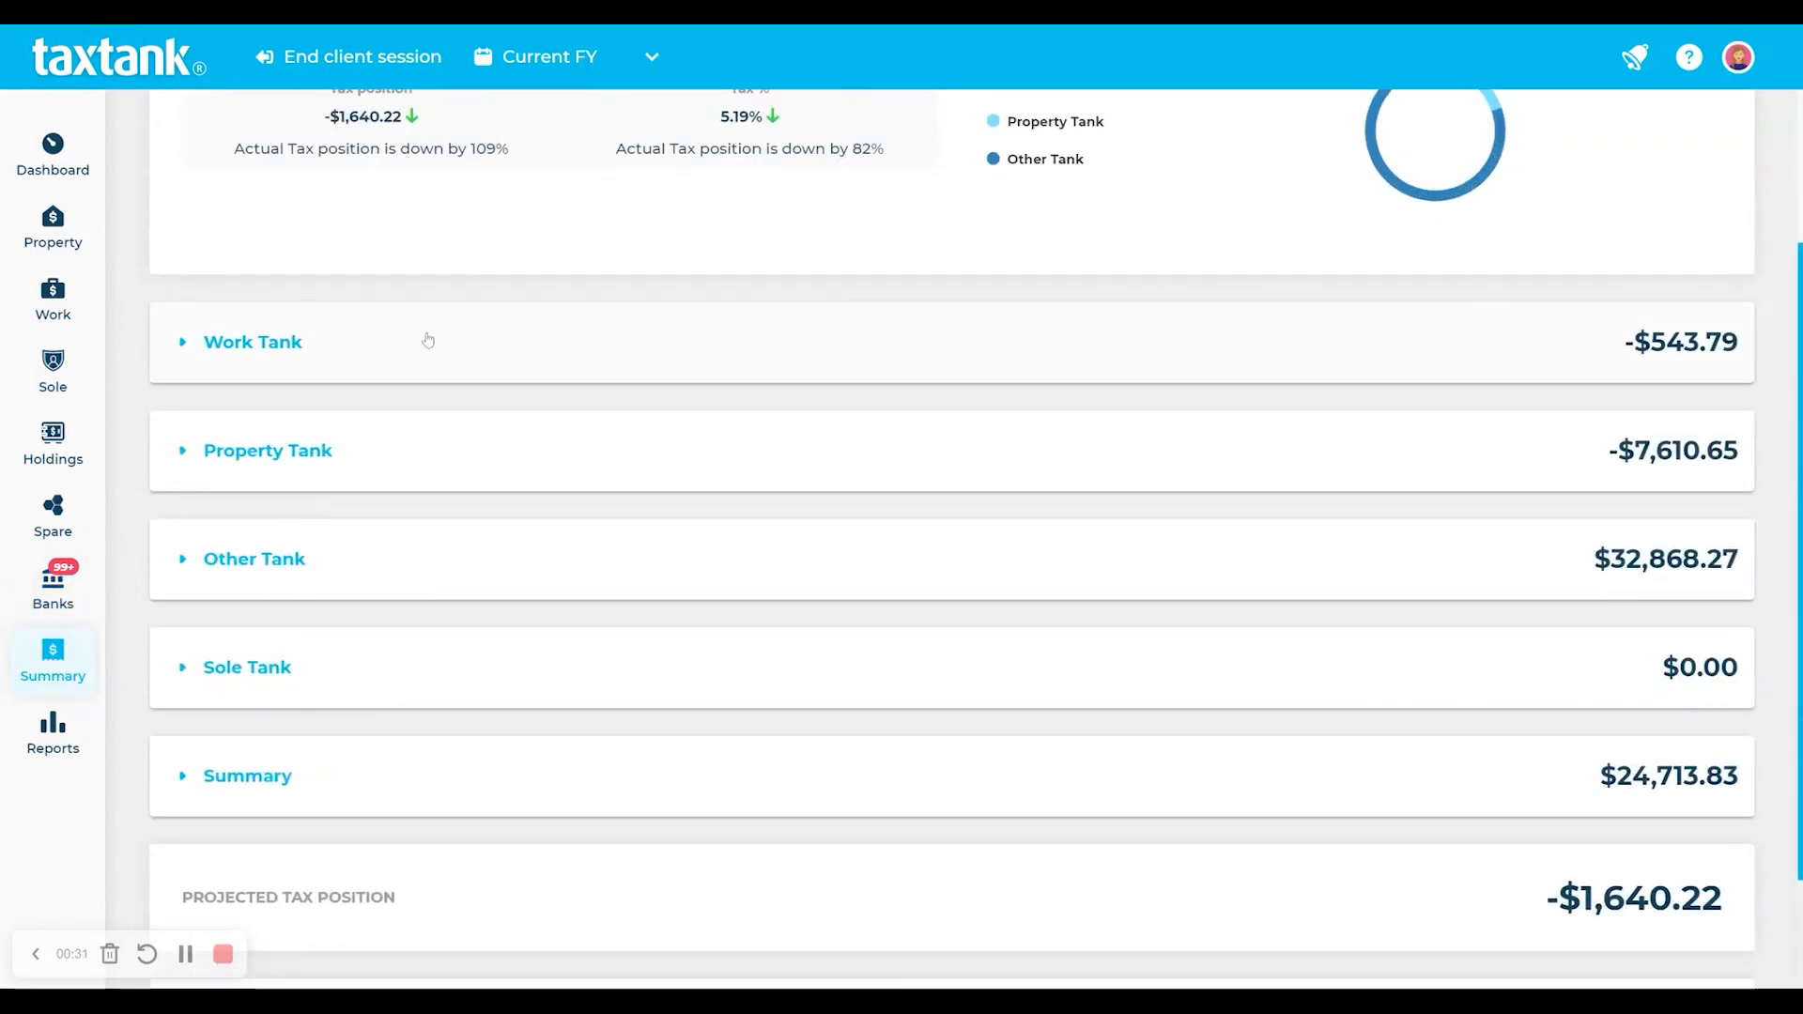
- Expand and collapse the Work Tank and Property Tank breakdowns, then view the Reports list
scroll(396, 503, up, 3)
click(397, 572)
click(393, 588)
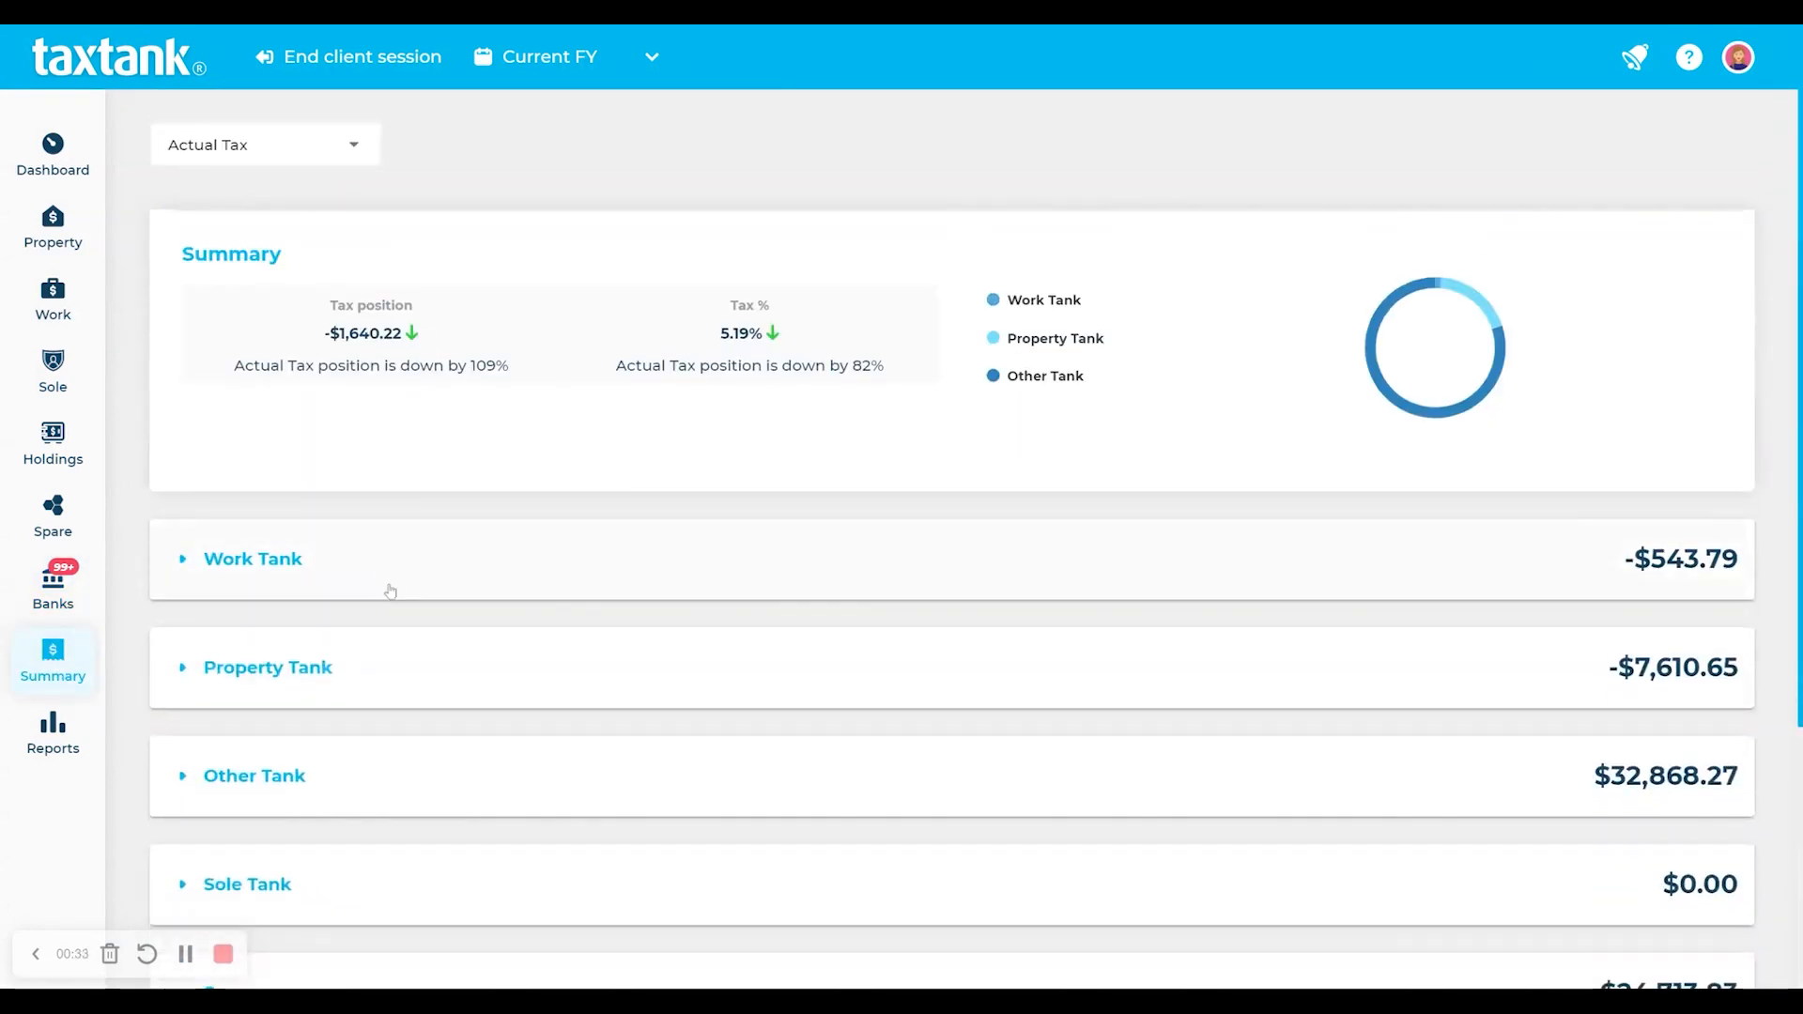
click(378, 660)
click(378, 661)
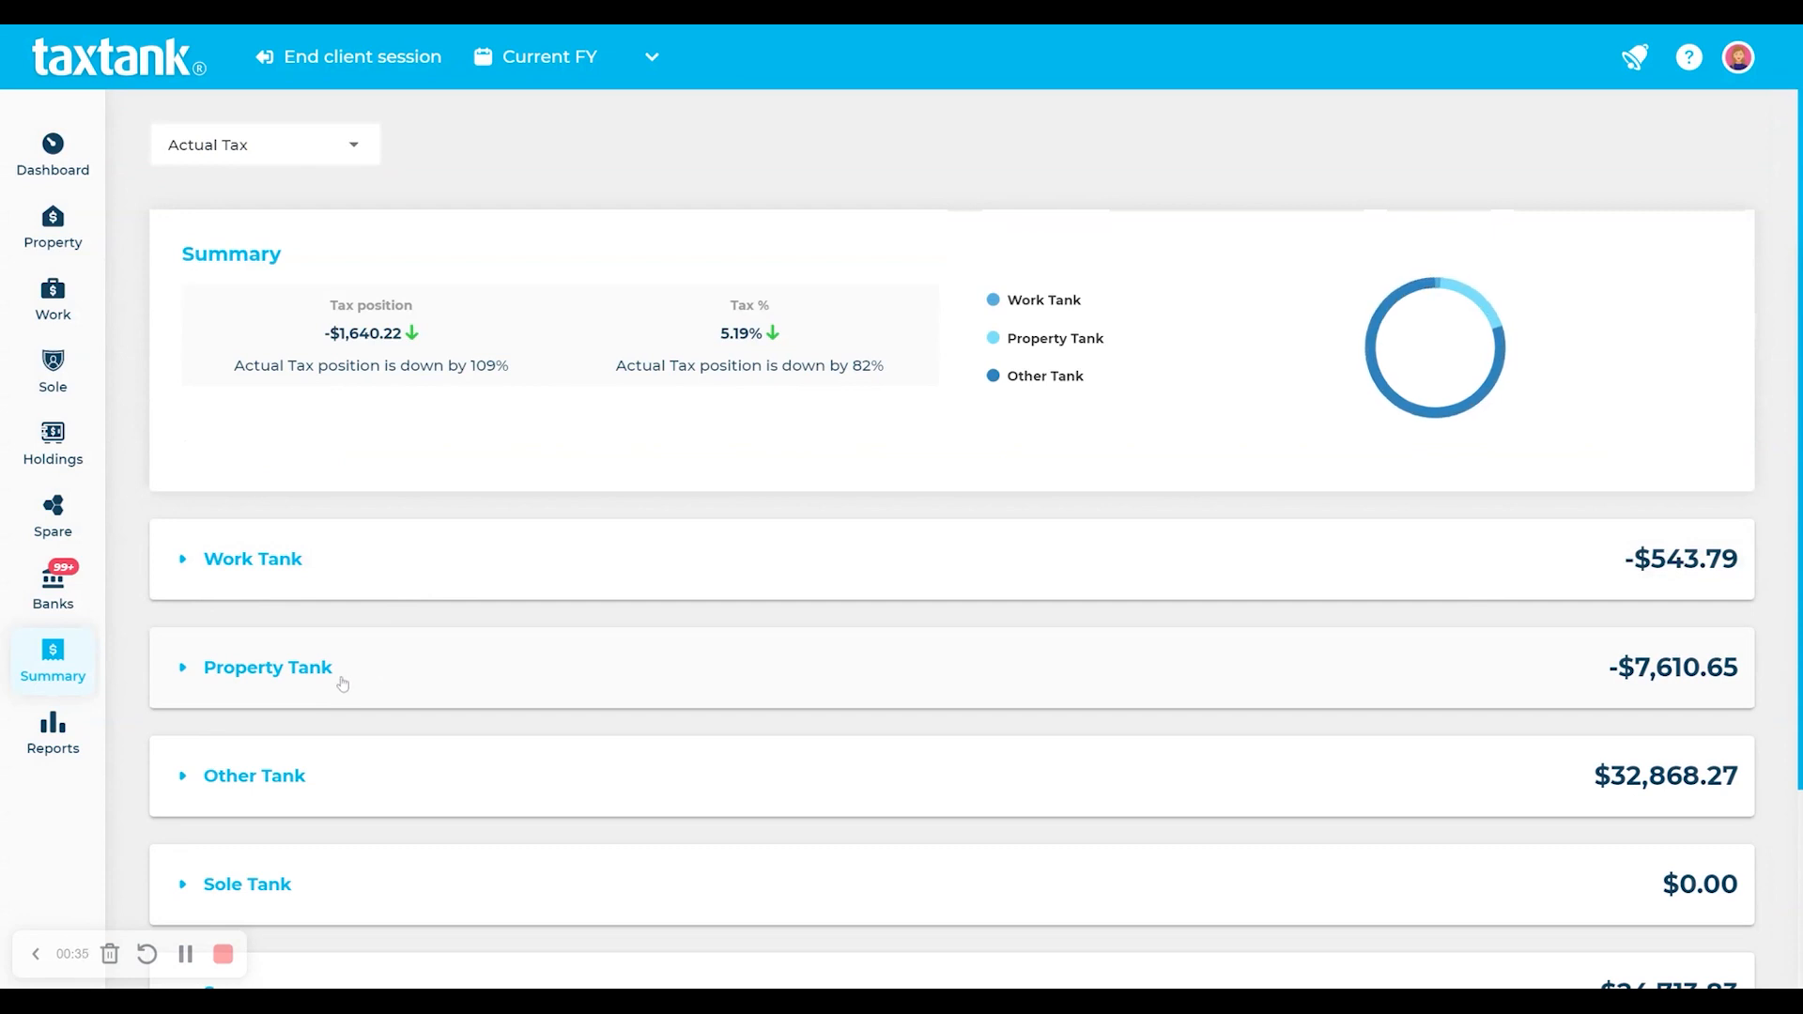
click(57, 758)
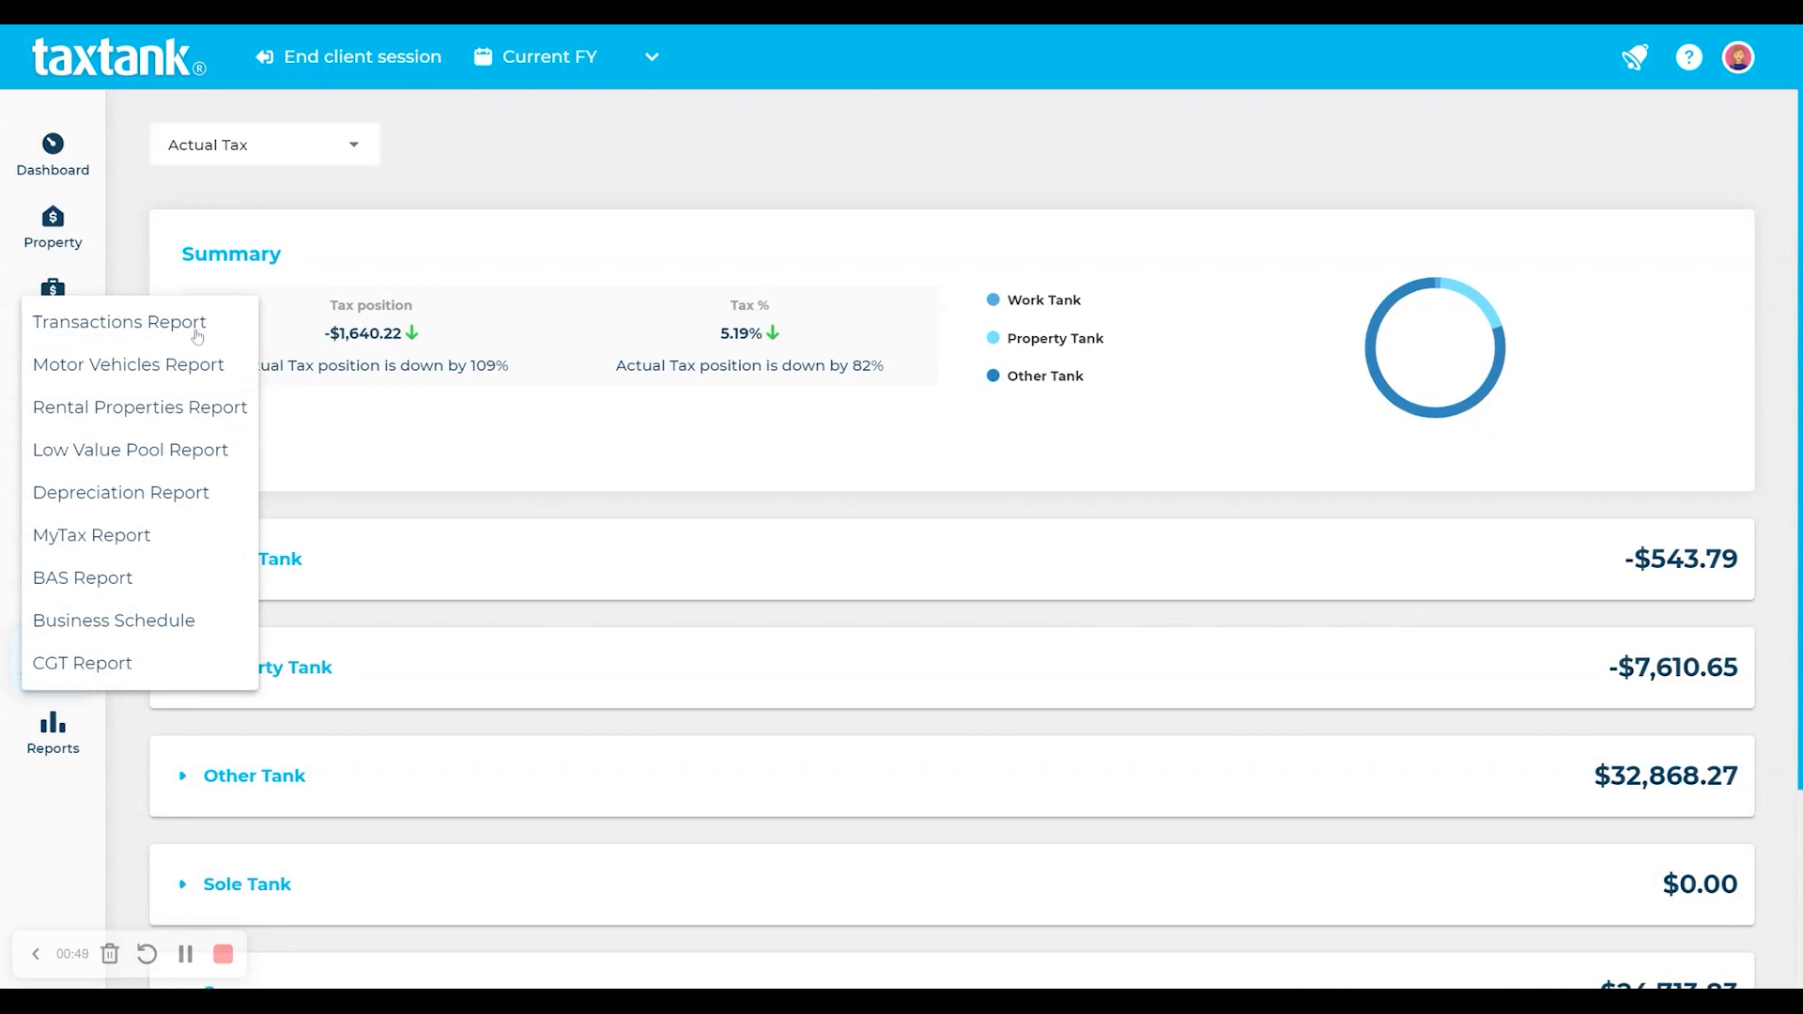
- Return to the client dashboard, open and close the advisor chat, and end the client session
click(54, 161)
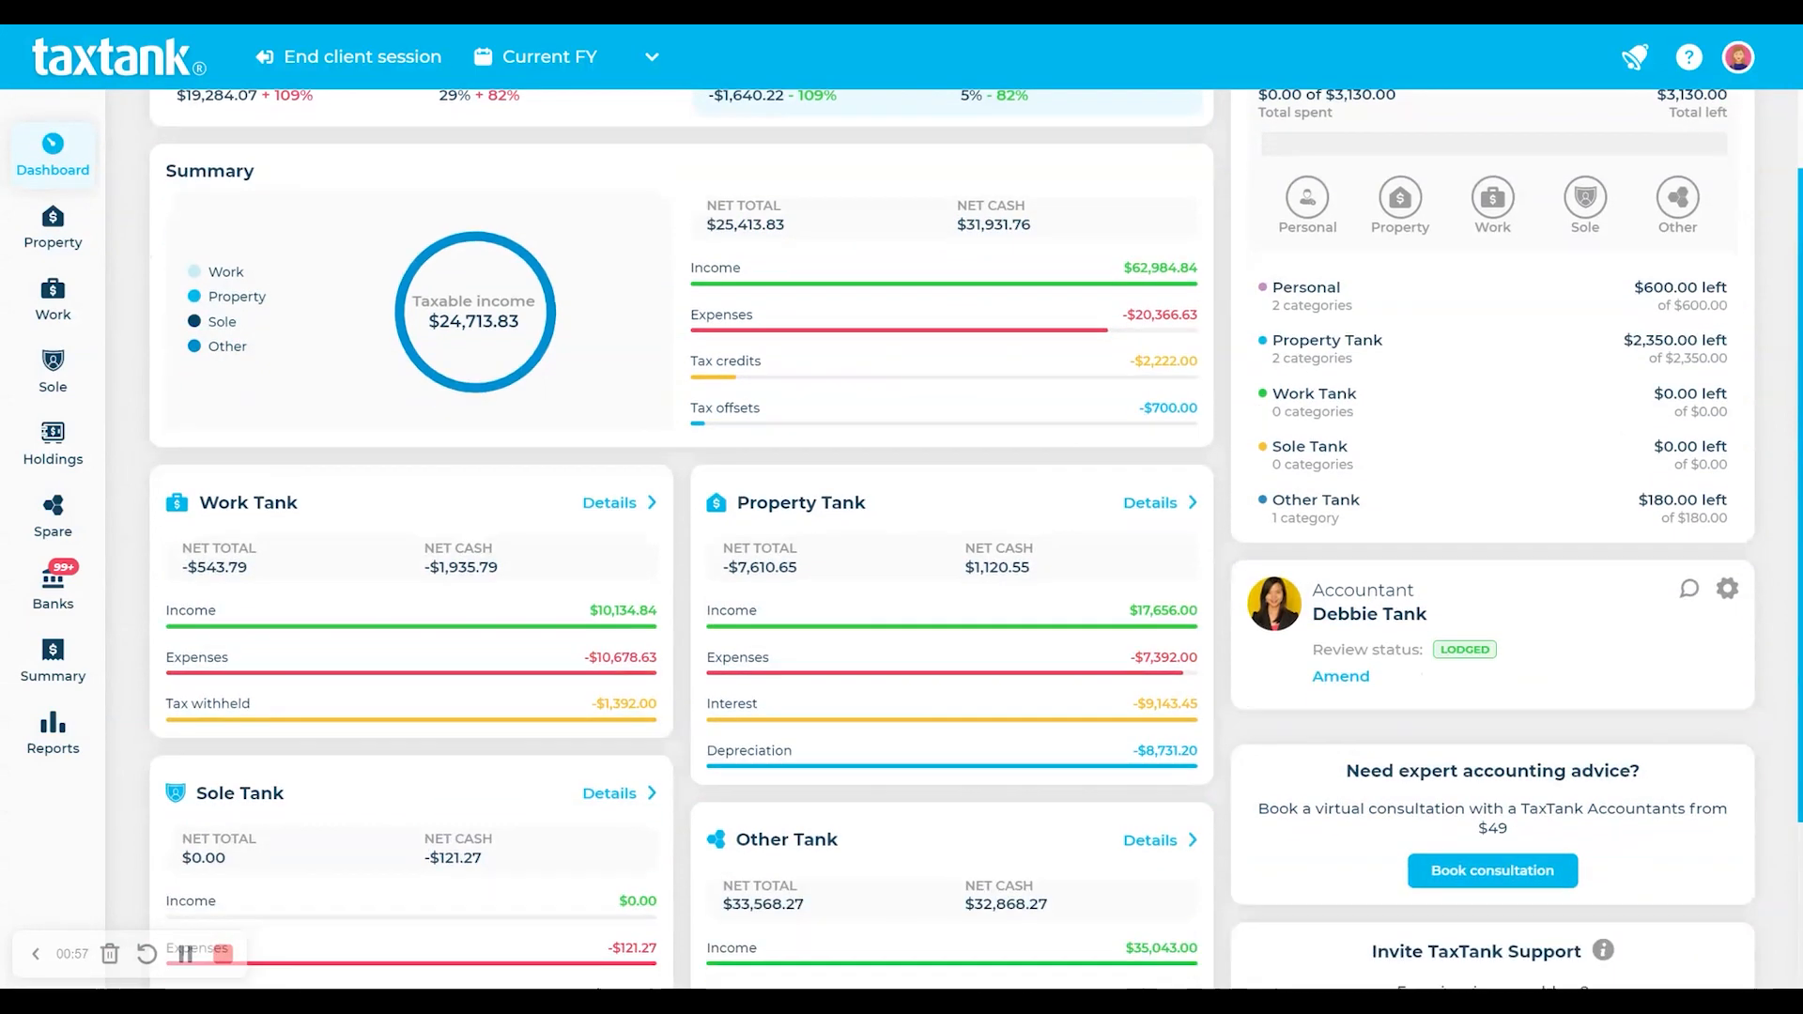
scroll(1655, 660, down, 1)
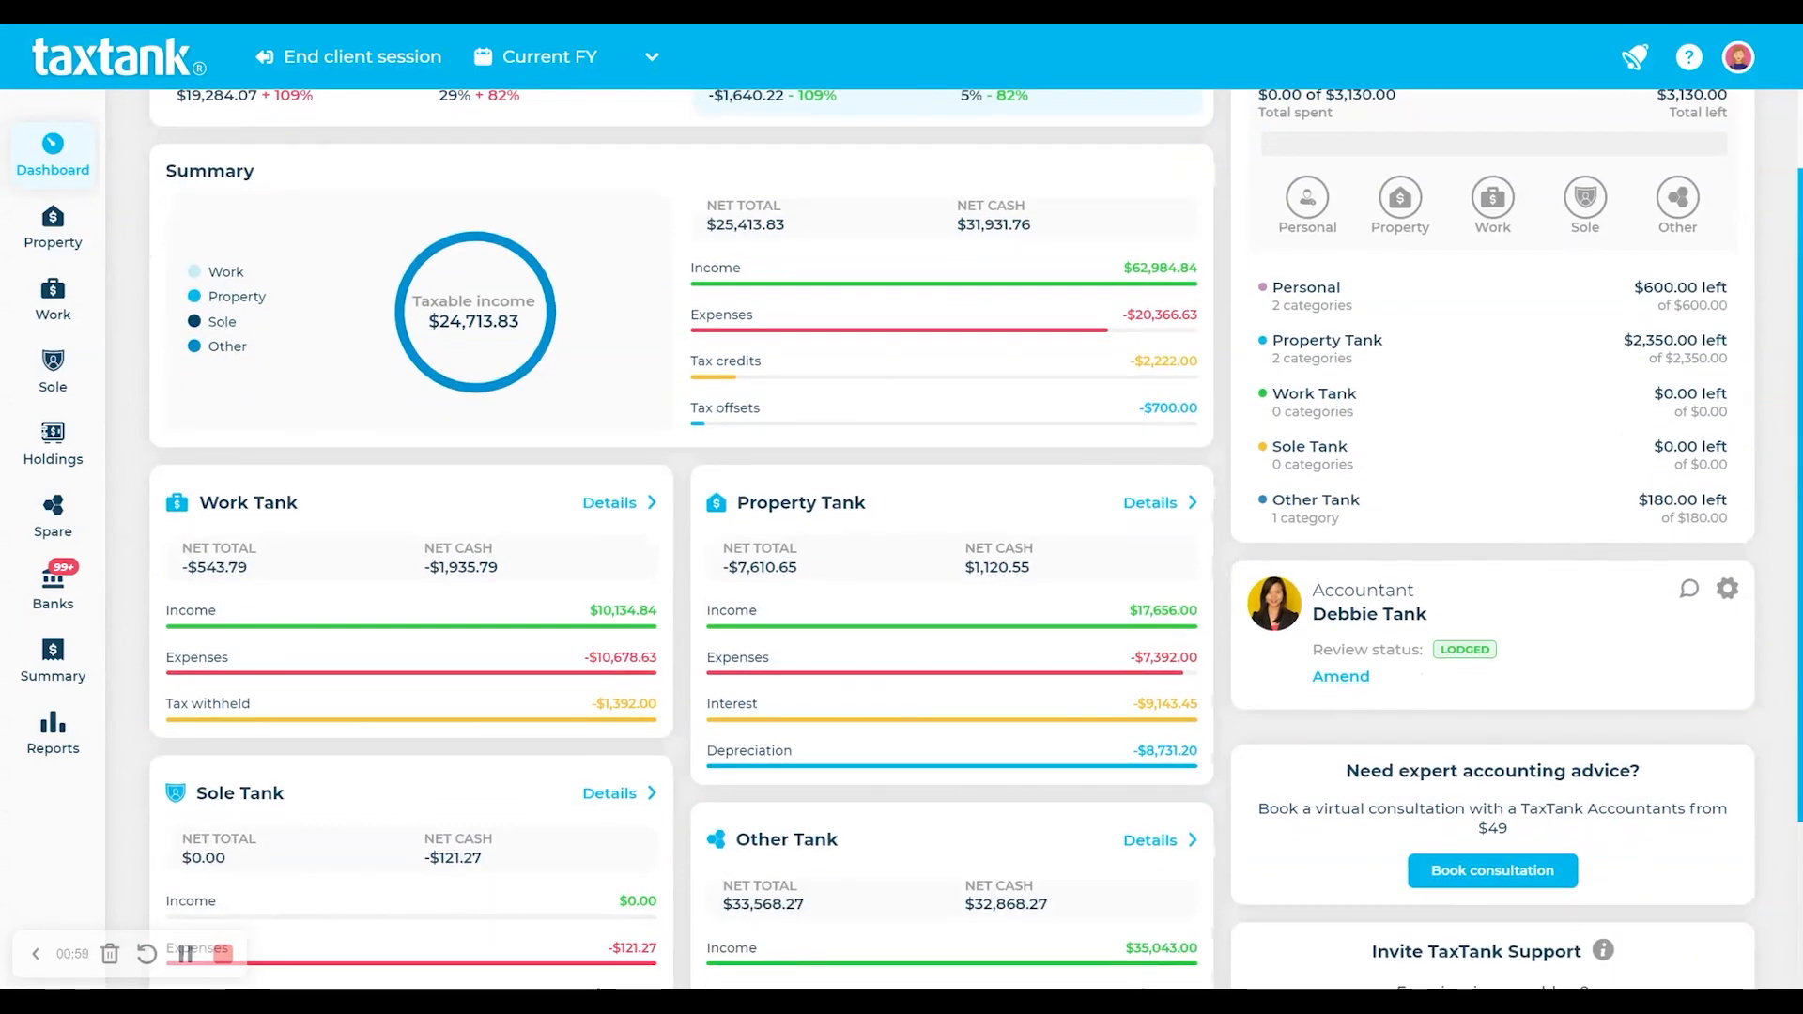
scroll(1508, 620, up, 1)
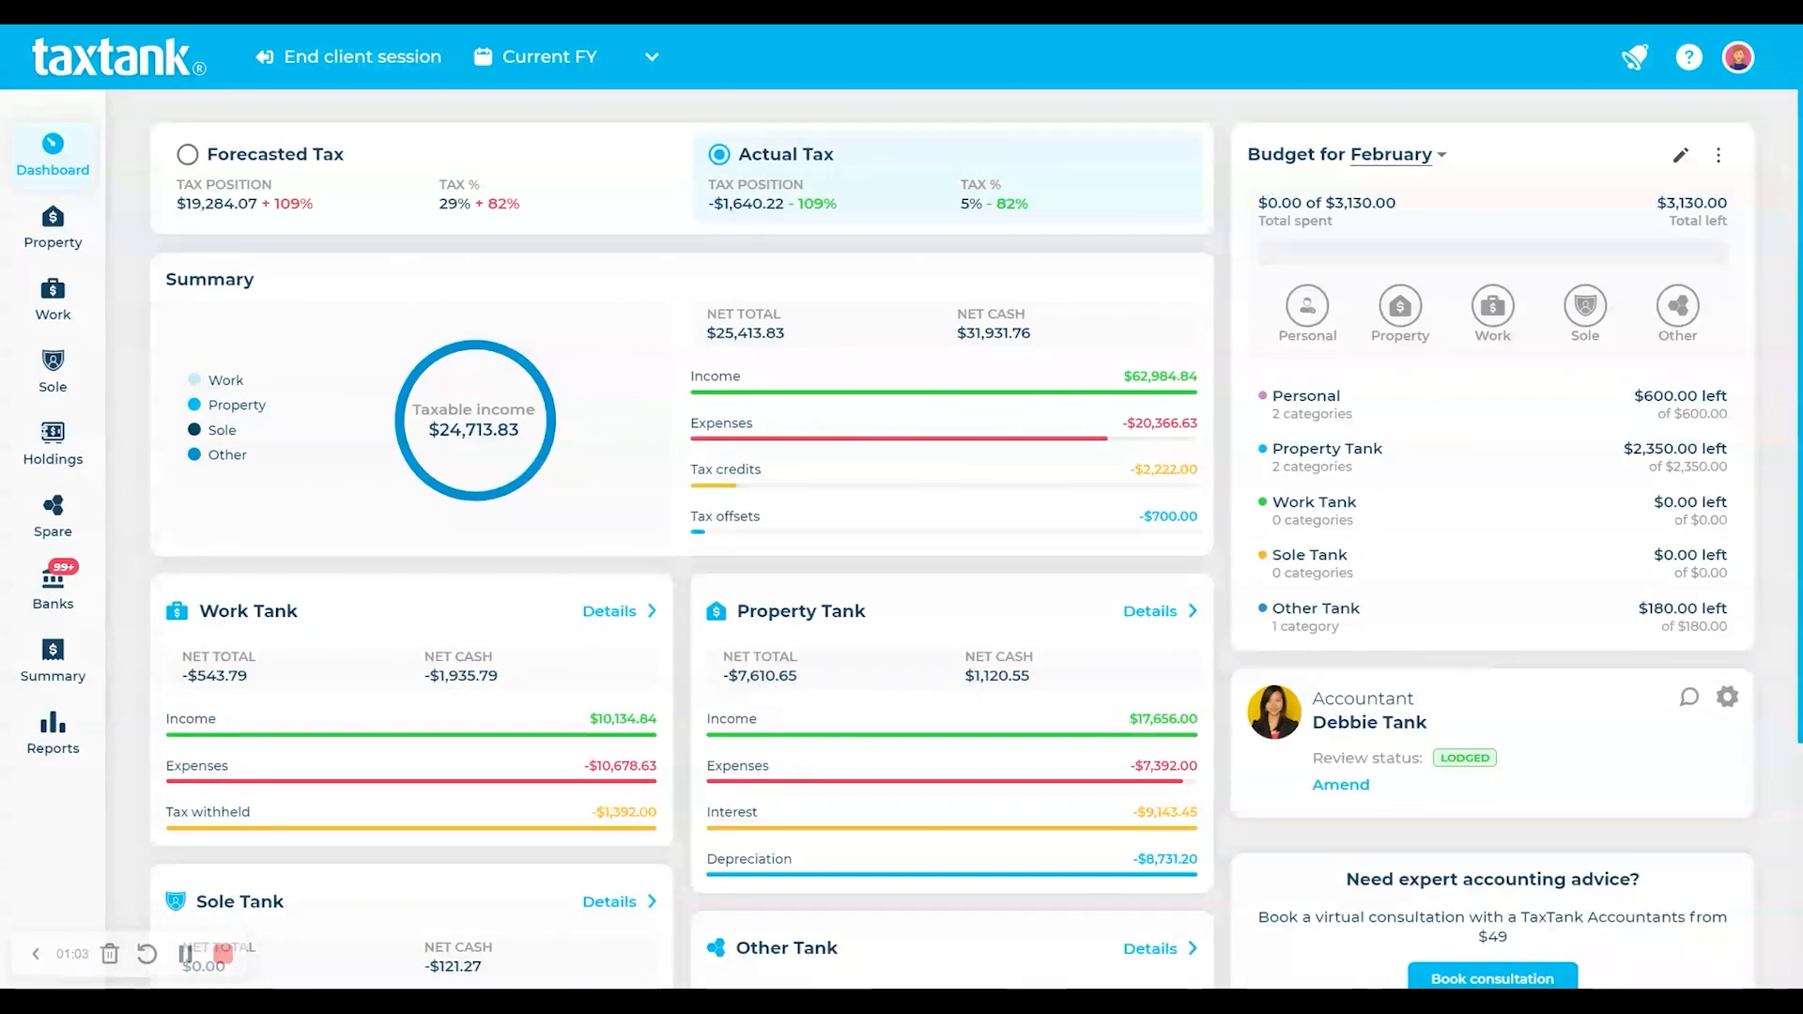
click(1690, 64)
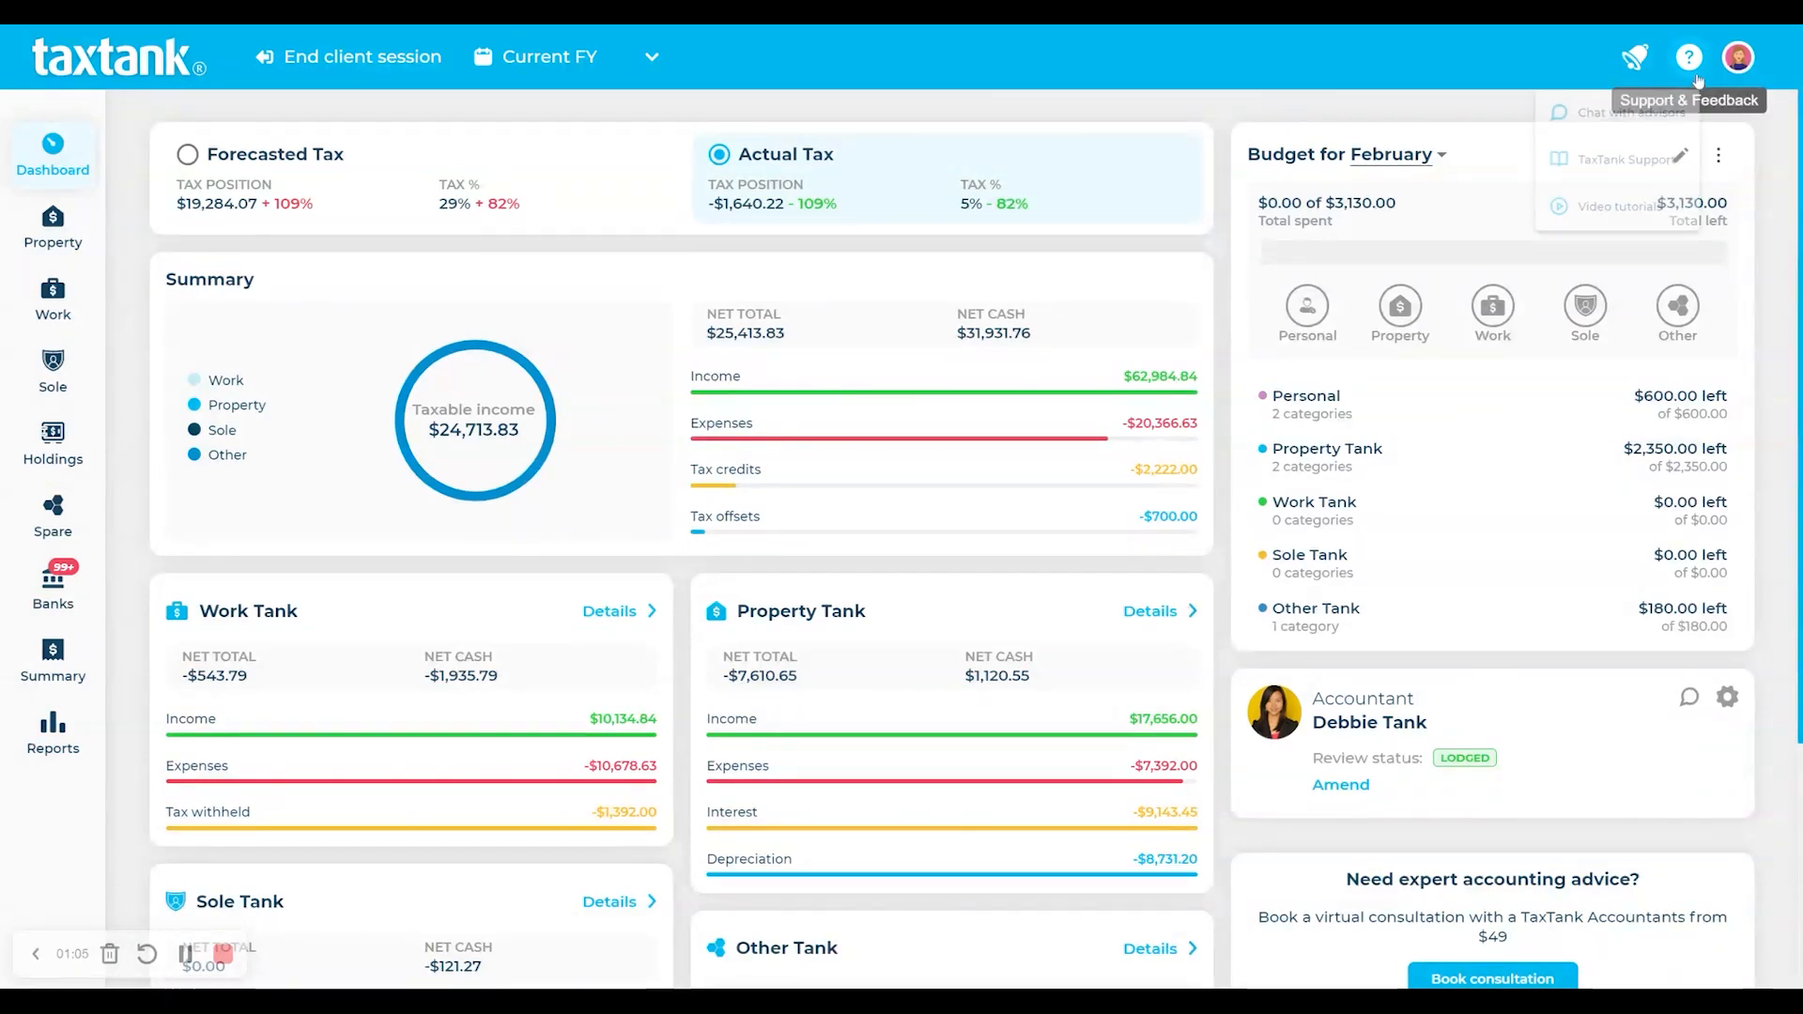
click(1634, 115)
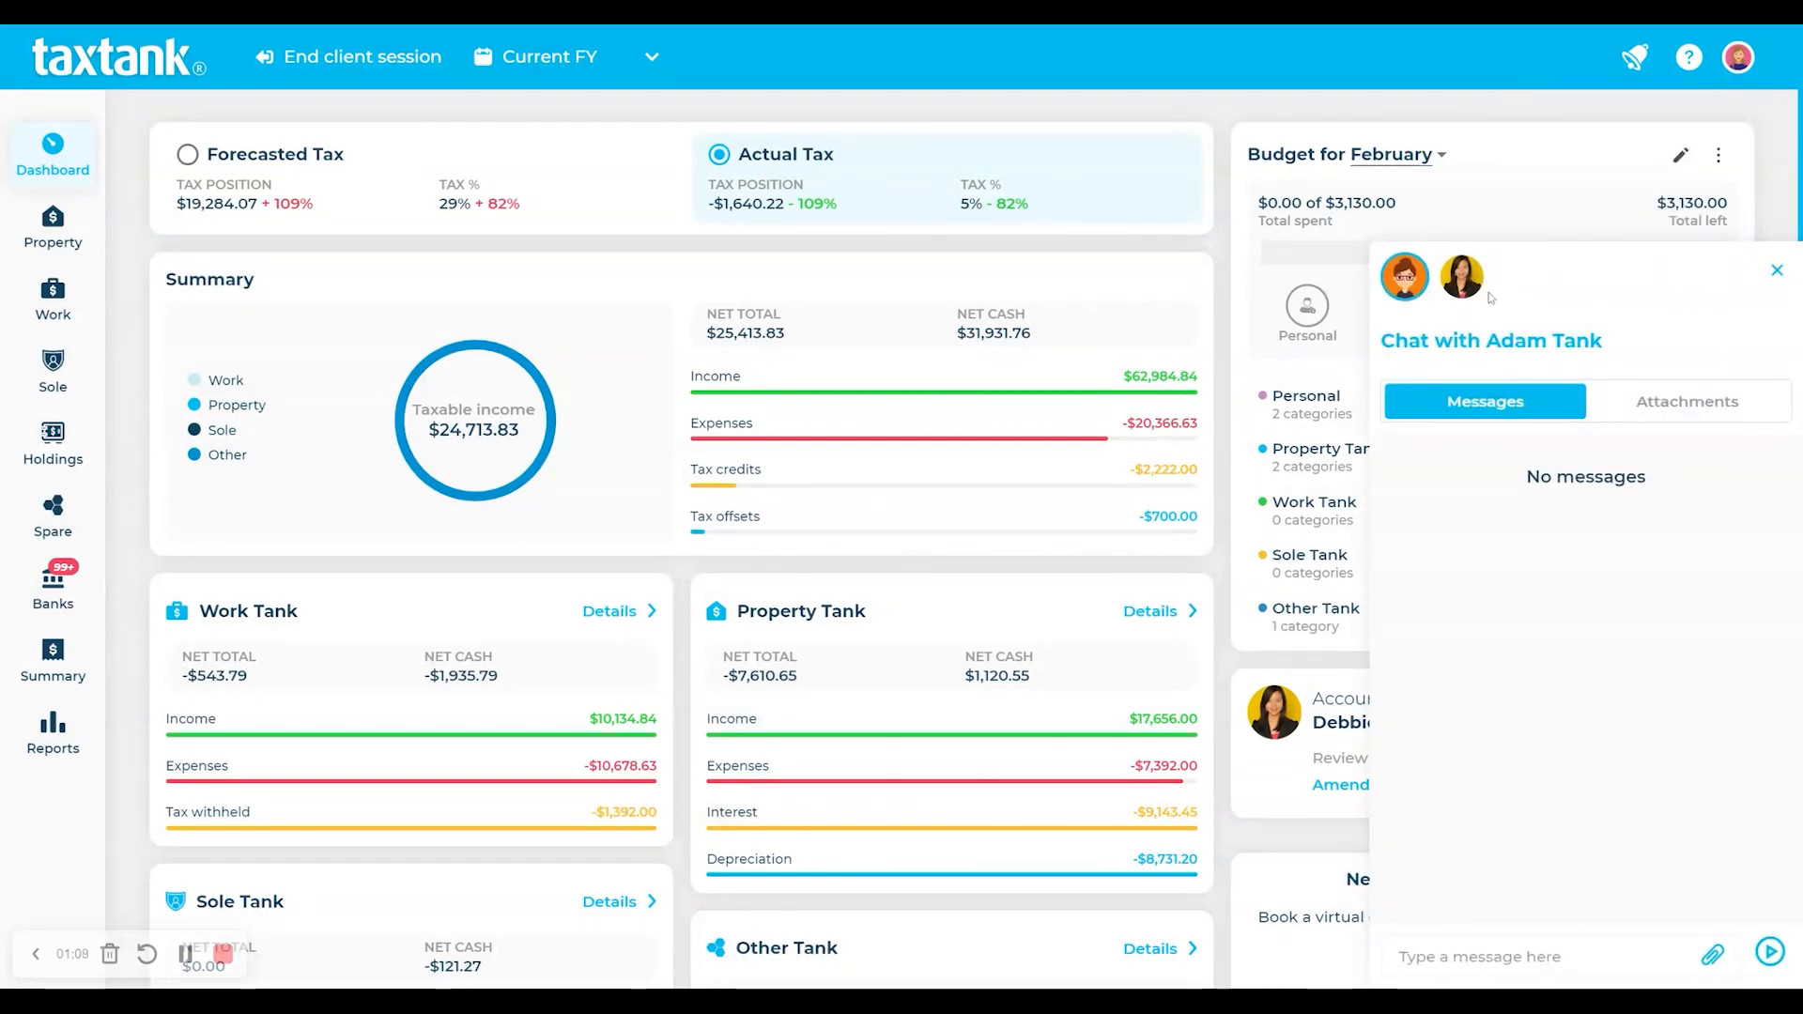
click(1777, 273)
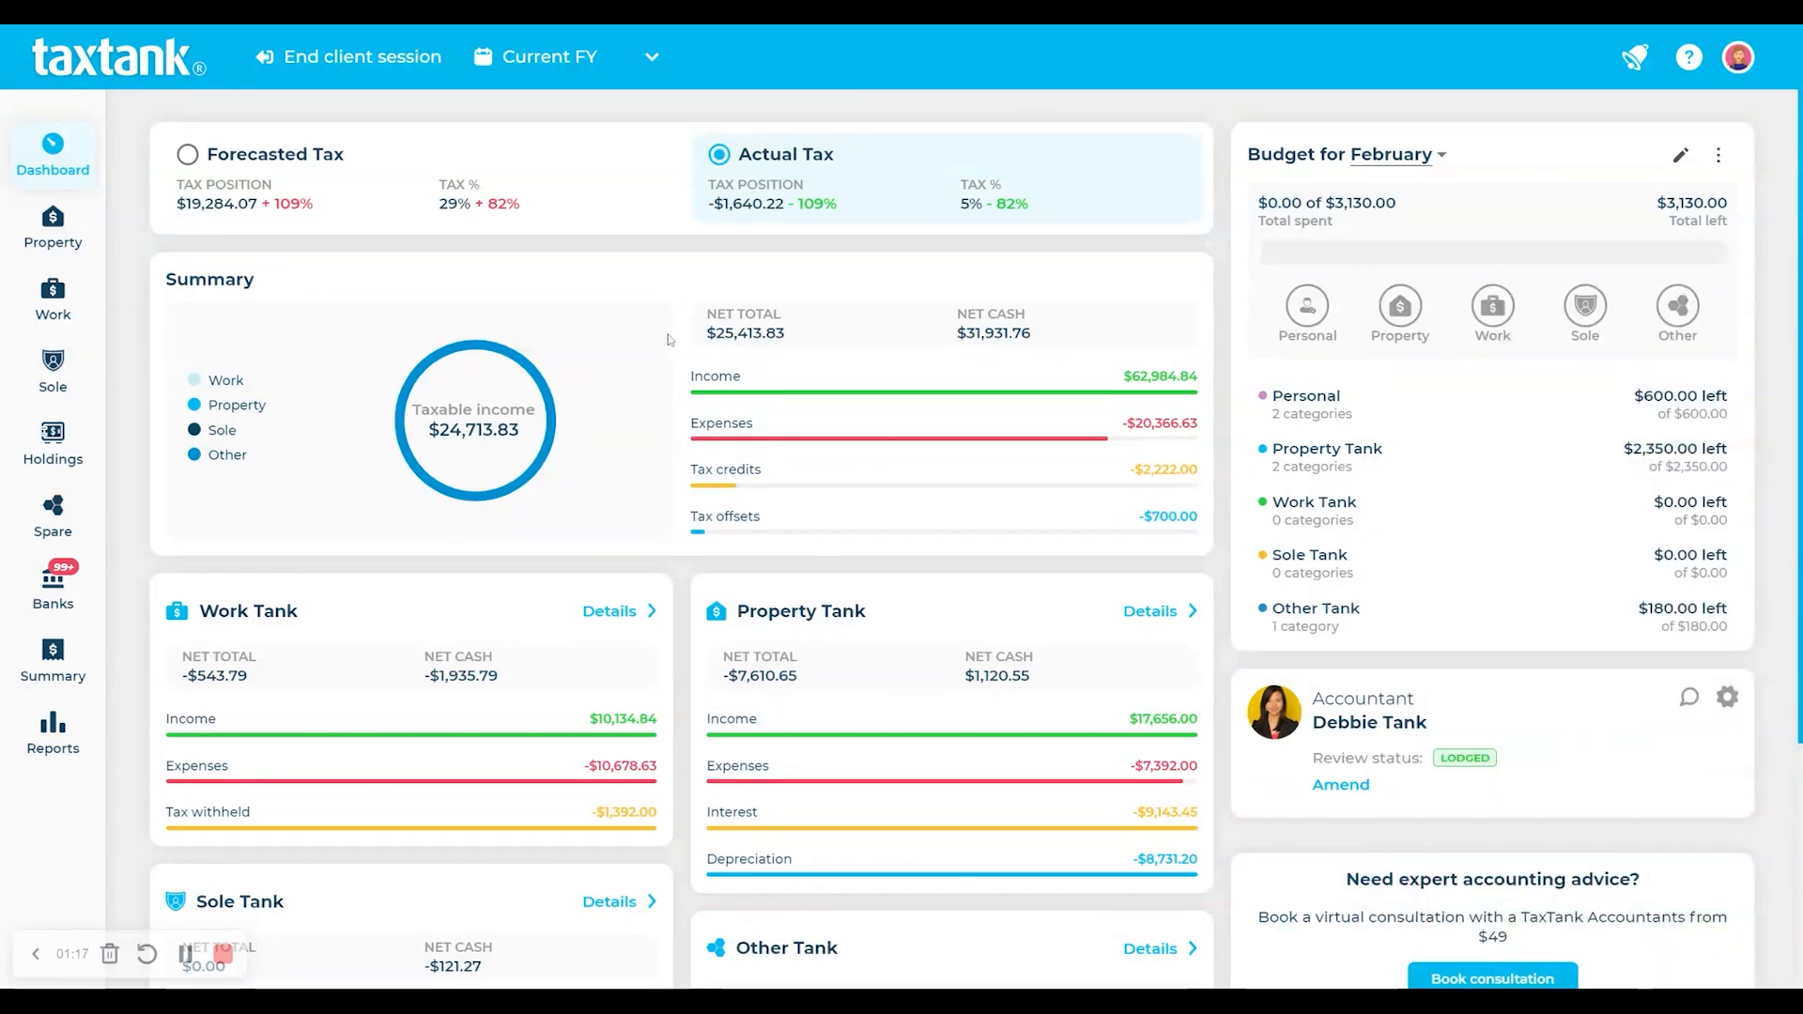
click(365, 68)
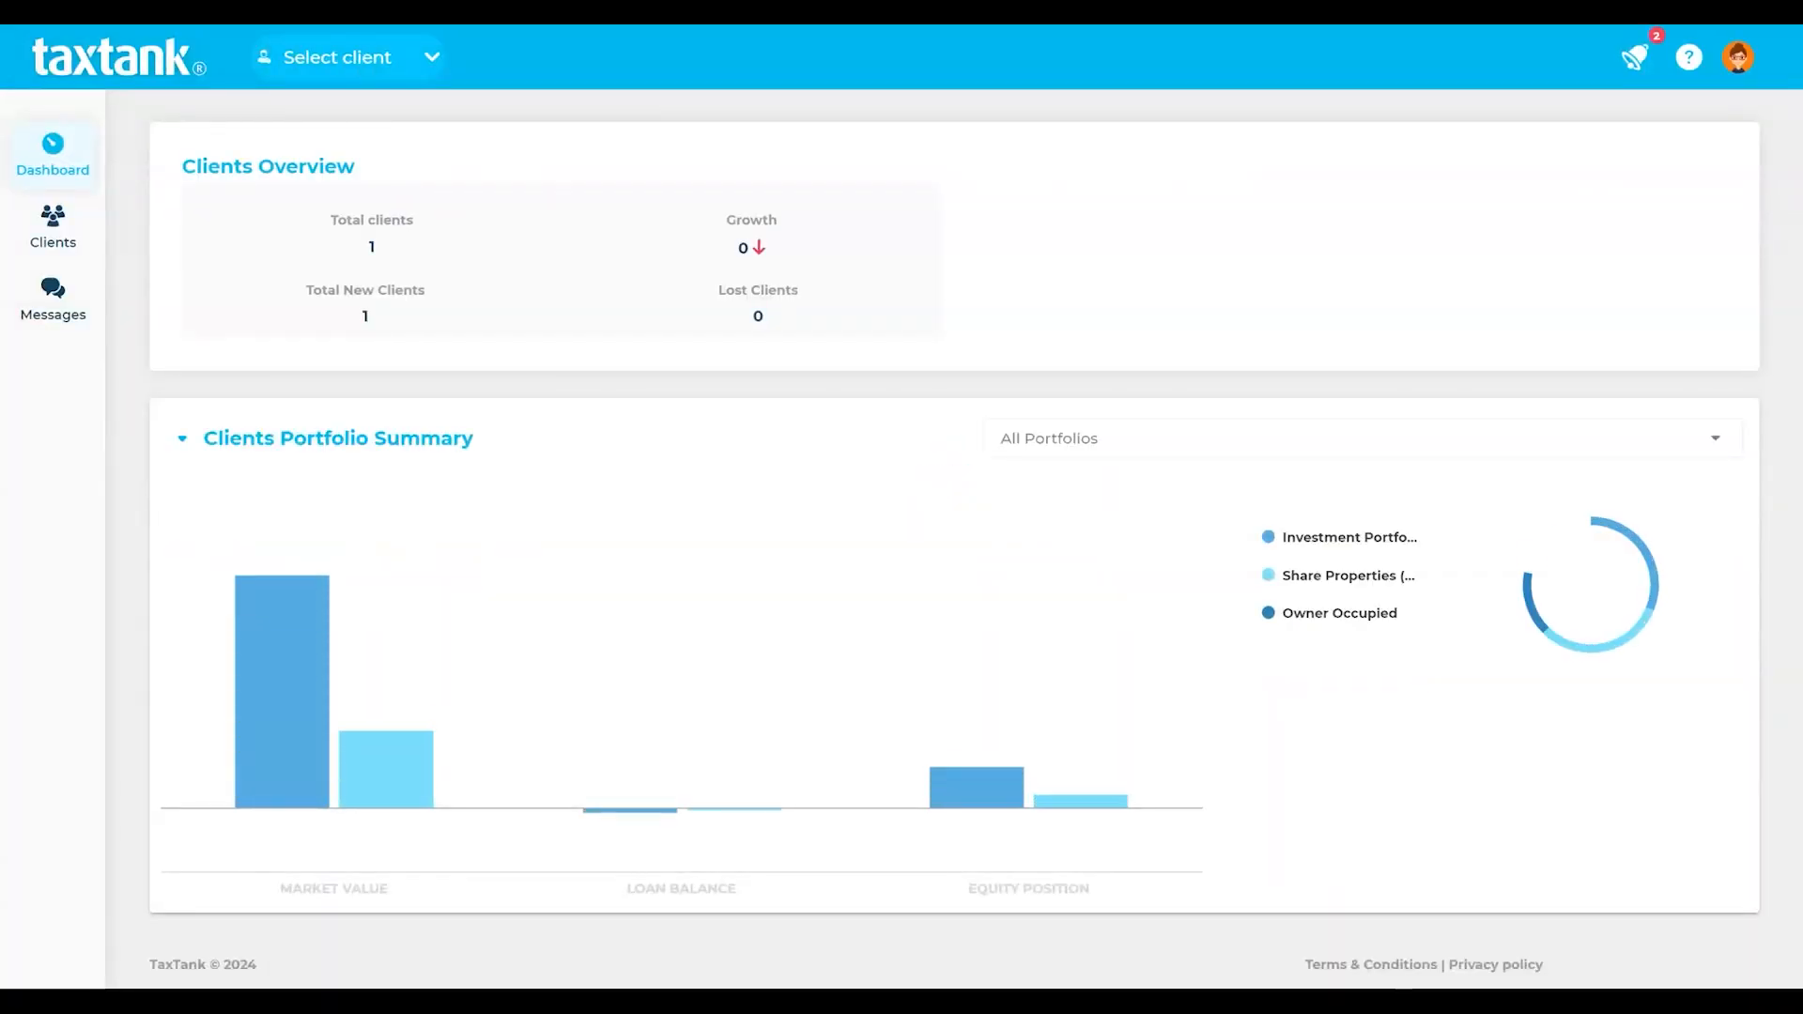